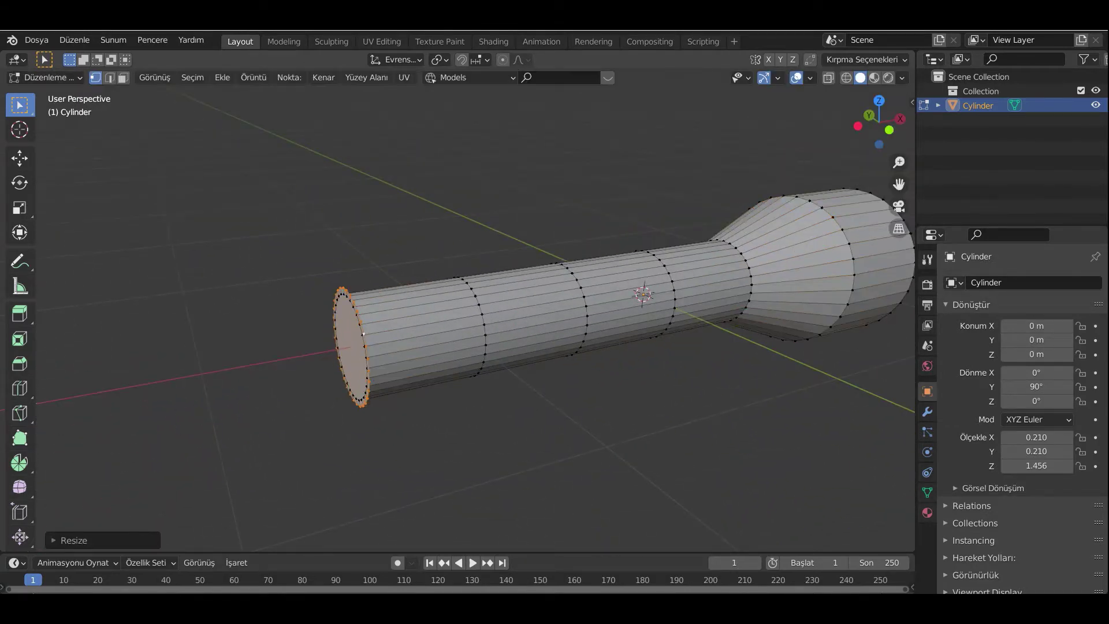
# Extrude the enlarged tail-end face of the flashlight body outward into a short, wider end cap
pyautogui.click(277, 358)
pyautogui.moveTo(277, 358); pyautogui.dragTo(427, 365, button='middle')
pyautogui.scroll(3, 341, 341)
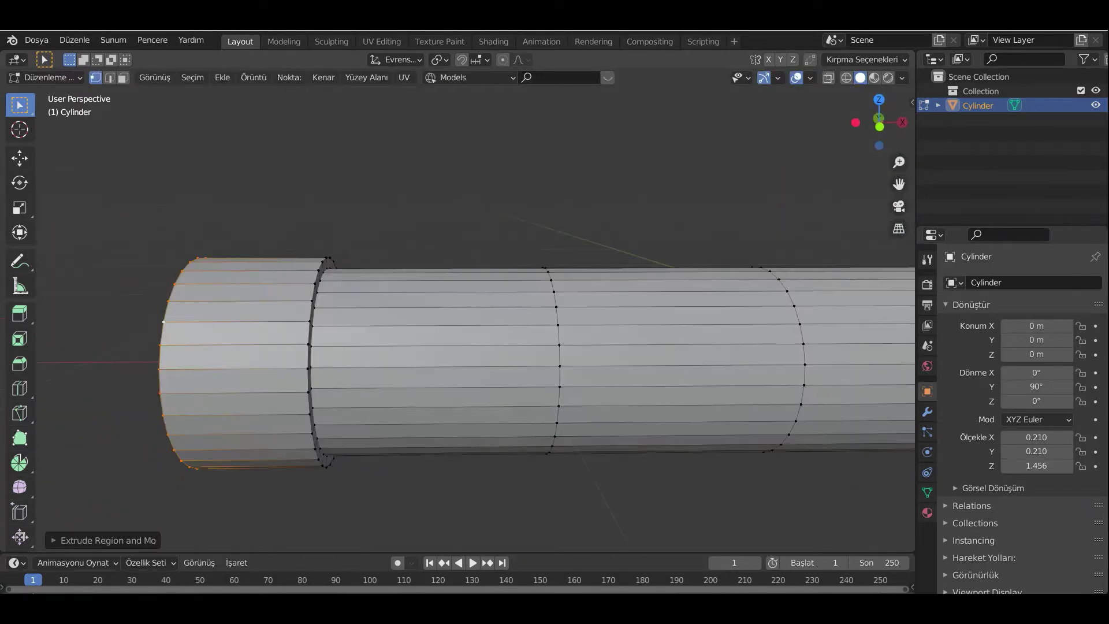
pyautogui.click(401, 315)
# Shade the flashlight body smooth and enable Auto Smooth in its mesh normals settings
pyautogui.scroll(-4, 400, 315)
pyautogui.press('Tab')
pyautogui.moveTo(401, 315); pyautogui.dragTo(456, 340, button='middle')
pyautogui.rightClick(469, 206)
pyautogui.click(469, 206)
pyautogui.click(927, 492)
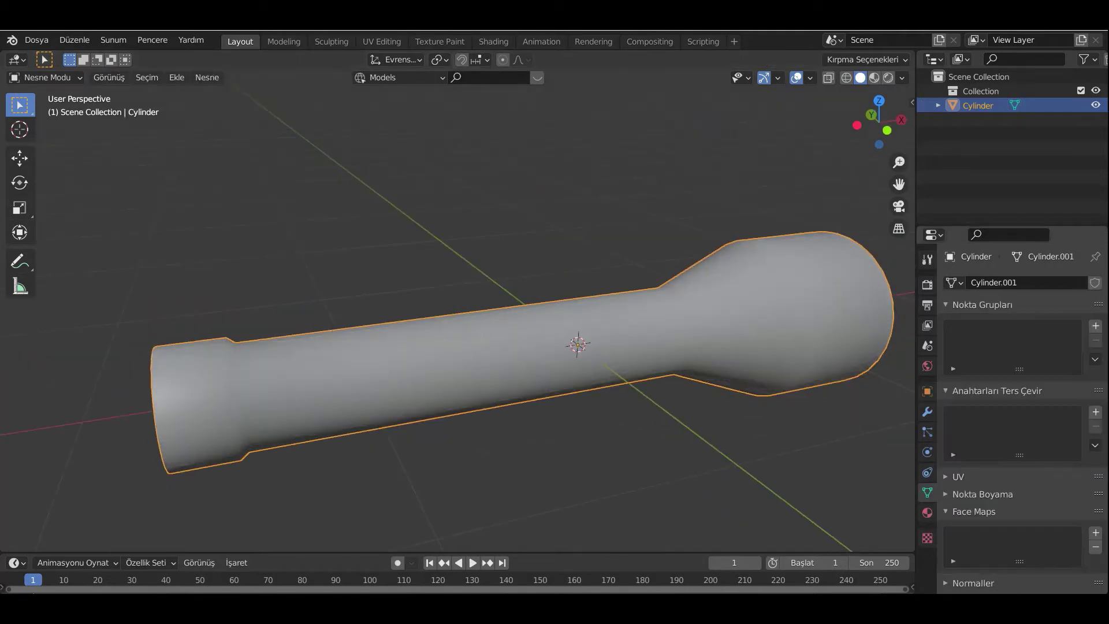
pyautogui.click(973, 528)
pyautogui.click(1005, 550)
# Inset the large front face of the flashlight head to leave a thin rim, and extrude it inward about 0.43 m
pyautogui.moveTo(630, 370); pyautogui.dragTo(519, 372, button='middle')
pyautogui.scroll(-2, 520, 373)
pyautogui.press('Tab')
pyautogui.press('3')
pyautogui.click(520, 390)
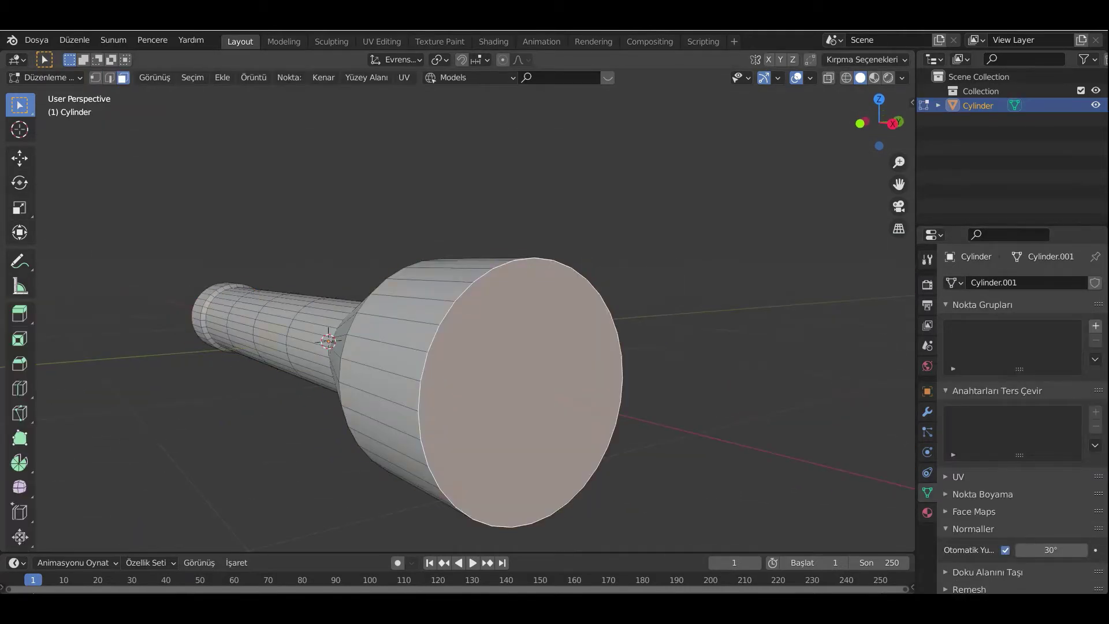
pyautogui.click(696, 456)
pyautogui.press('e')
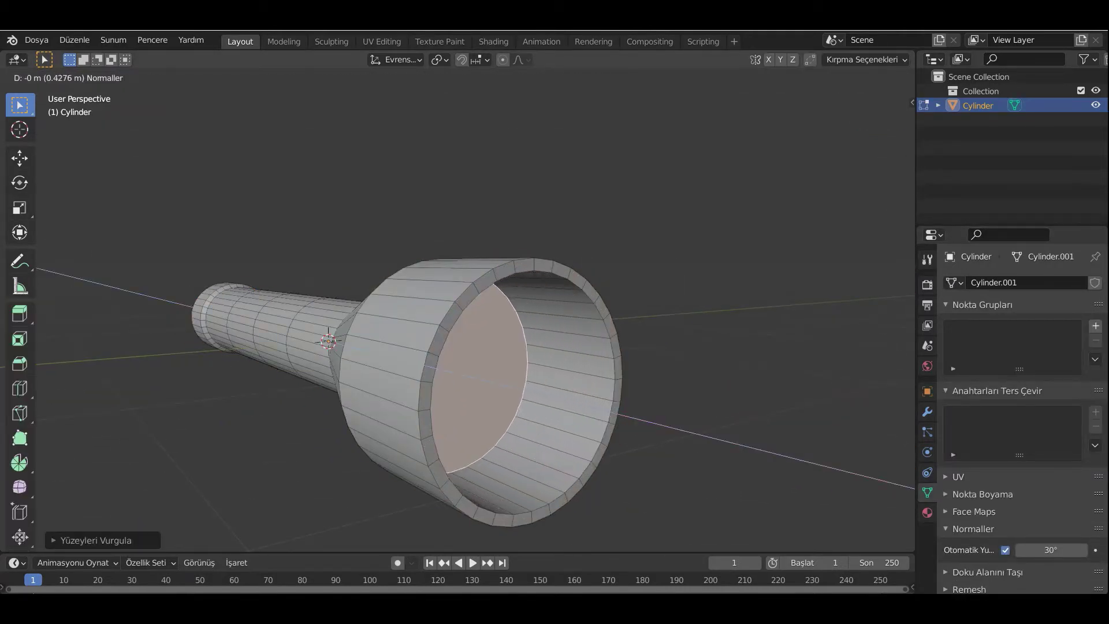
pyautogui.click(646, 440)
# Move the recessed face along X to where the head starts narrowing, and extrude it further inward, scaled to about 0.52
pyautogui.press('KP_1')
pyautogui.hotkey('alt', 'z')
pyautogui.scroll(3, 691, 328)
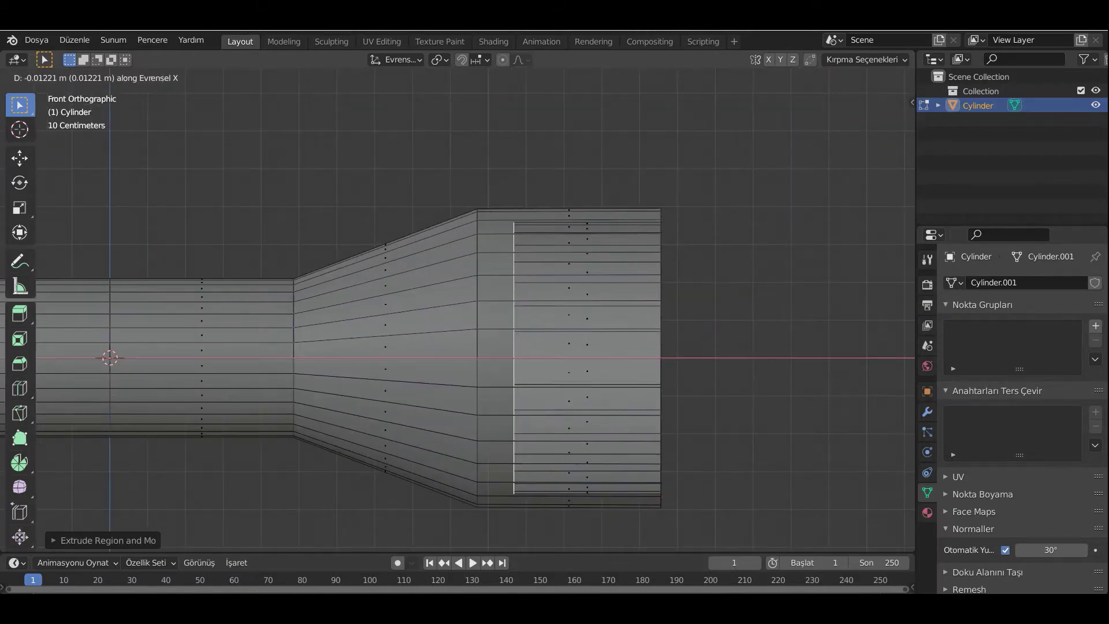
pyautogui.click(541, 402)
pyautogui.press('e')
pyautogui.press('s')
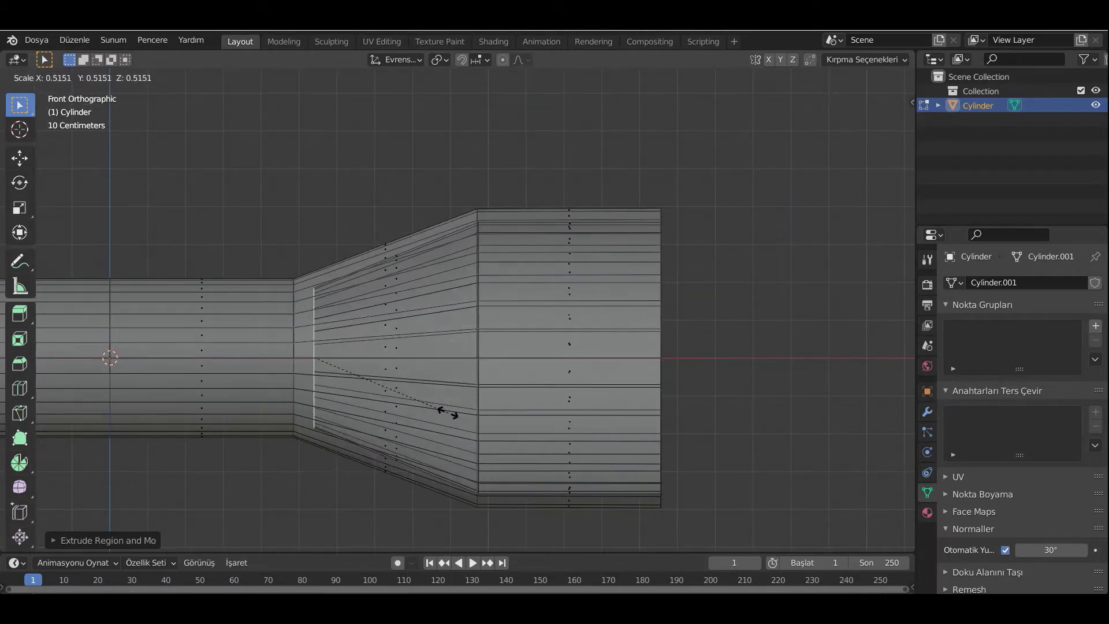
pyautogui.scroll(4, 448, 408)
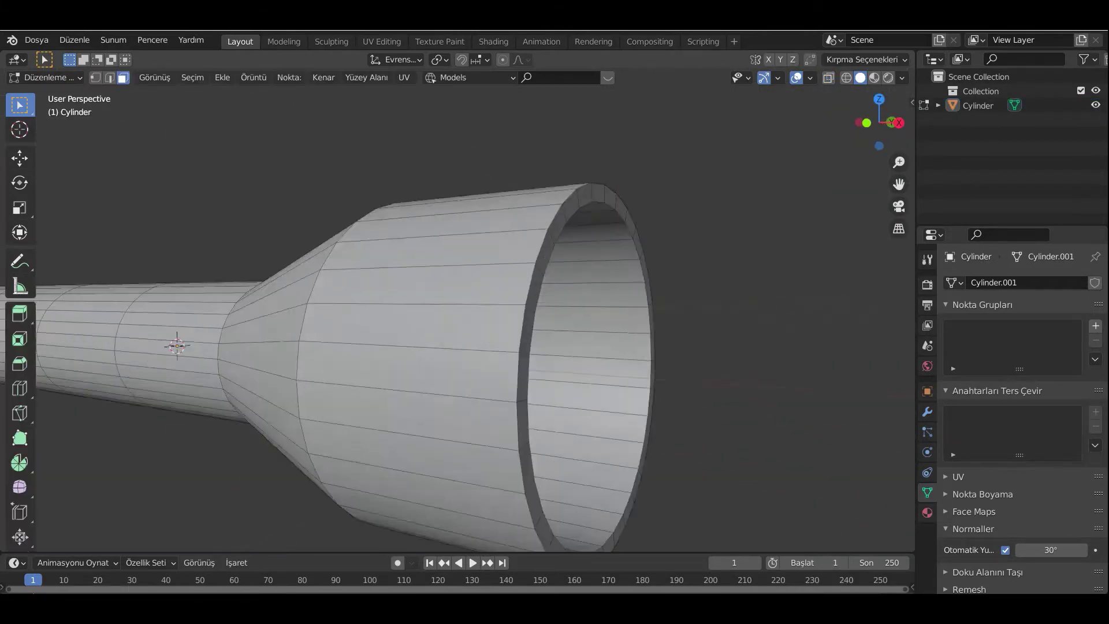
# Add an edge loop inside the hollow head near the rim and fill it with a face for the lens
pyautogui.moveTo(393, 347); pyautogui.dragTo(346, 350, button='middle')
pyautogui.hotkey('ctrl', 'r')
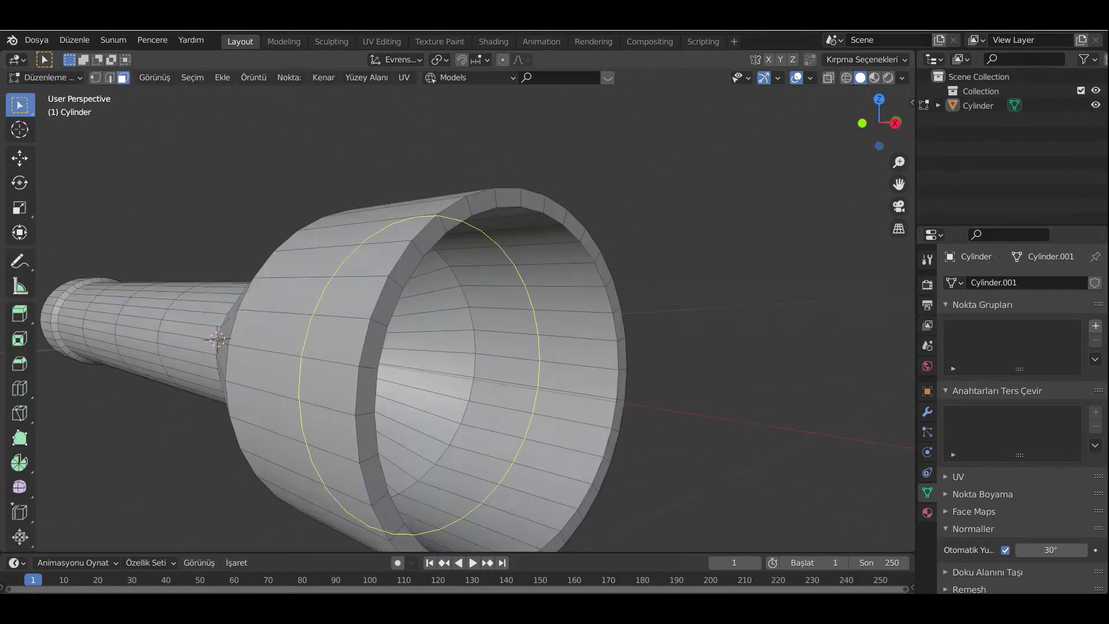
pyautogui.press('f')
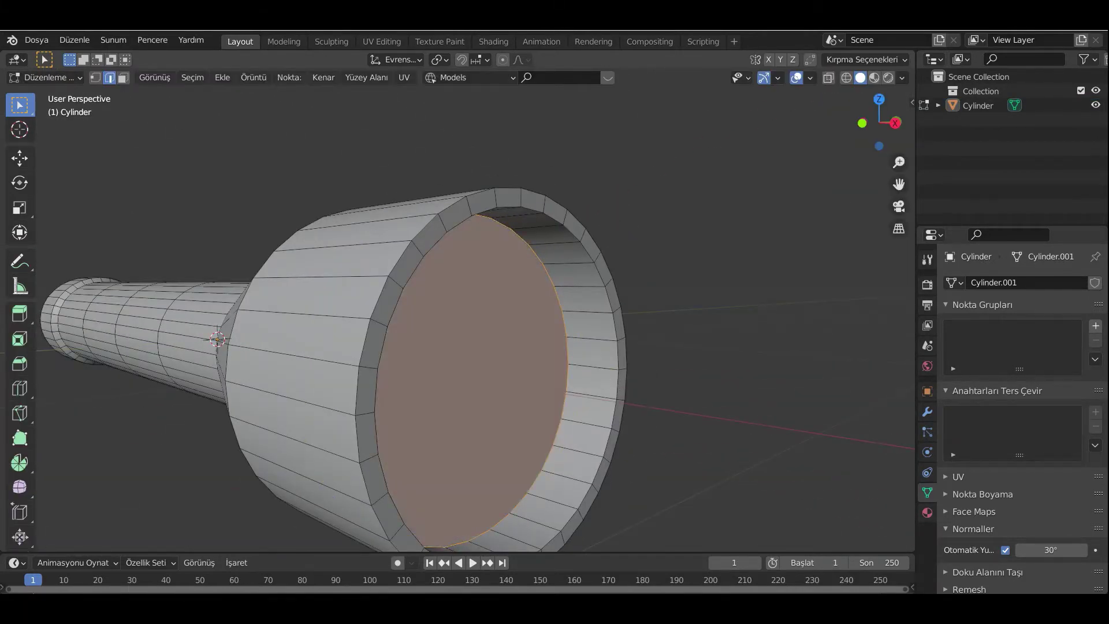
# Inset the lens face twice and move the inner face outward along X to make the glass bulge
pyautogui.press('Return')
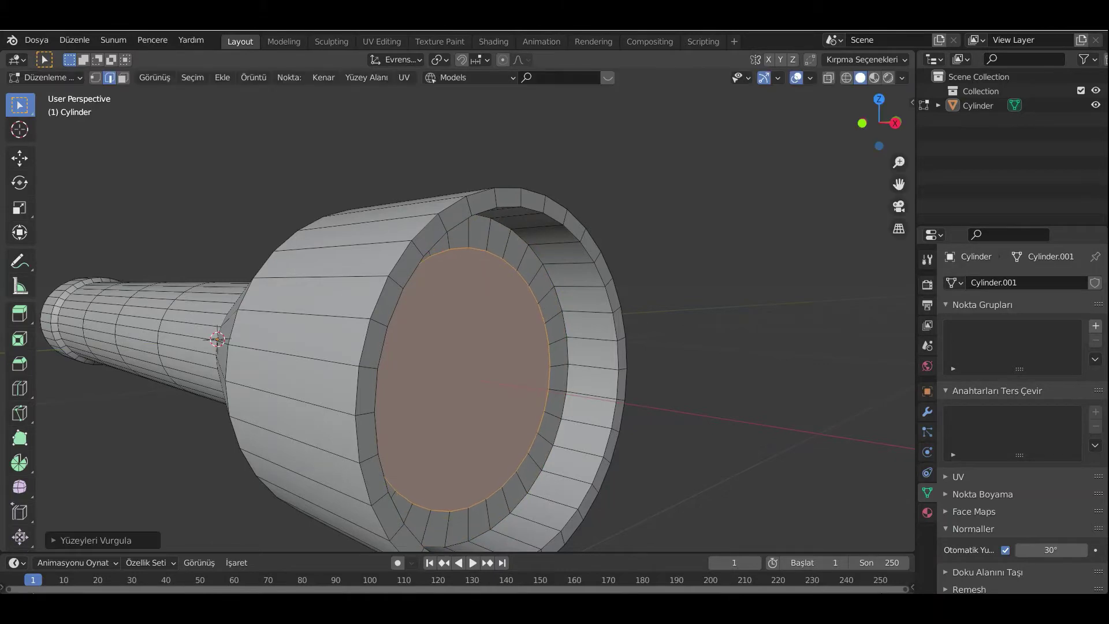
pyautogui.press('Return')
pyautogui.press('i')
pyautogui.press('g')
pyautogui.press('x')
pyautogui.press('Return')
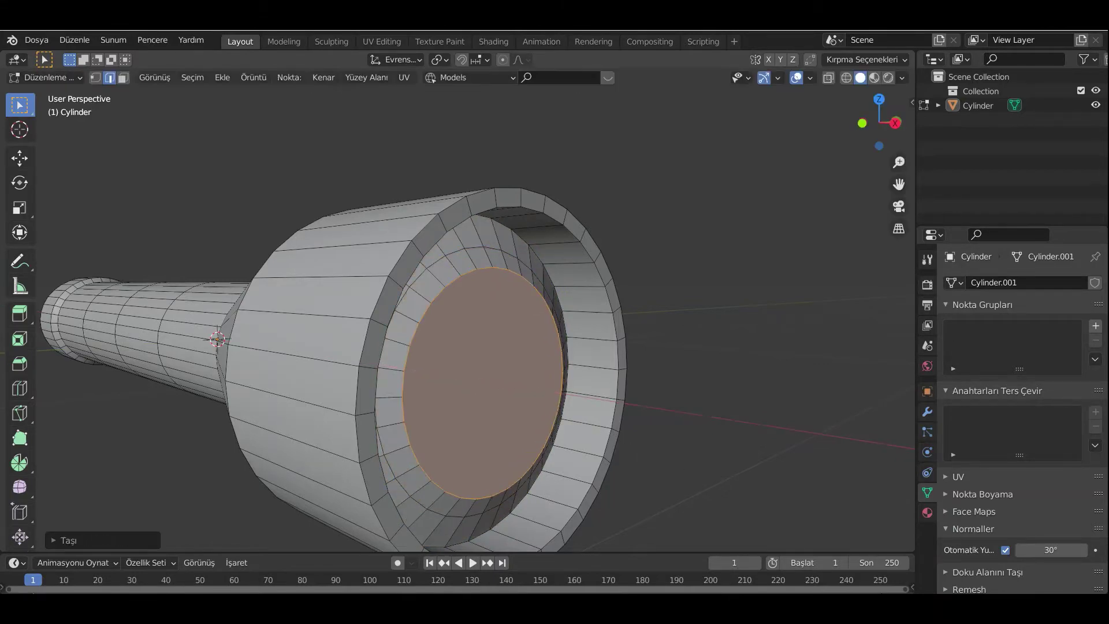
# Inset the lens centre down to a small circle and shift that circle along X
pyautogui.press('Tab')
pyautogui.moveTo(565, 358); pyautogui.dragTo(534, 359, button='middle')
pyautogui.press('Tab')
pyautogui.click(387, 389)
pyautogui.moveTo(387, 389); pyautogui.dragTo(433, 370, button='middle')
pyautogui.scroll(3, 433, 370)
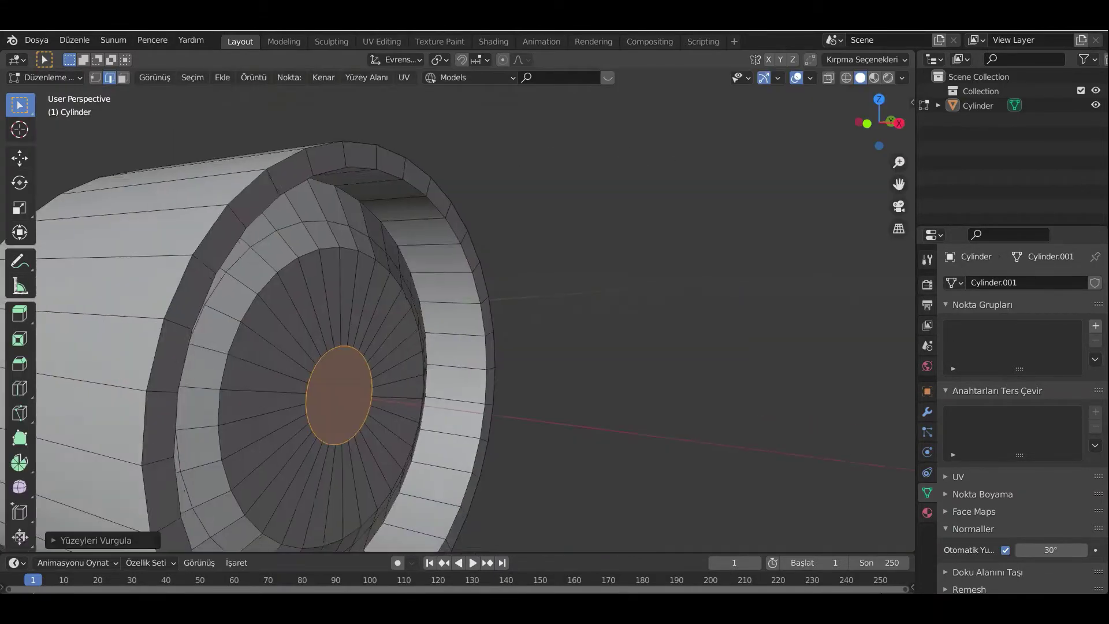
pyautogui.press('g')
pyautogui.press('x')
pyautogui.press('Return')
pyautogui.press('Tab')
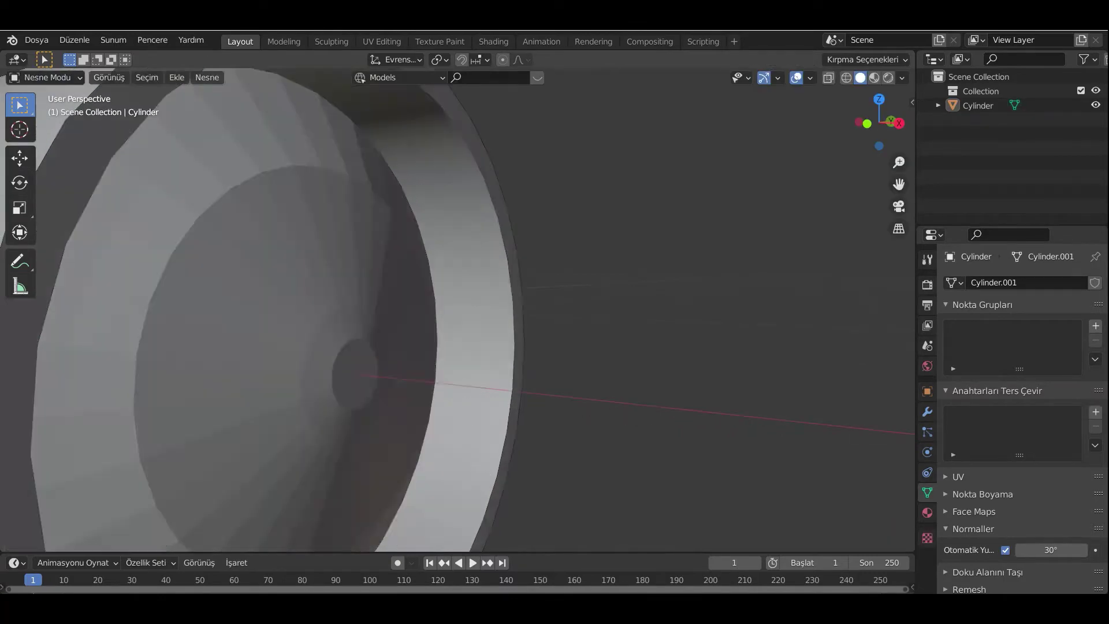
# In top view, add an edge loop around the handle between the tail collar and the nearest existing loop
pyautogui.scroll(-5, 277, 312)
pyautogui.moveTo(404, 324); pyautogui.dragTo(615, 345, button='middle')
pyautogui.press('Tab')
pyautogui.press('1')
pyautogui.scroll(2, 526, 376)
pyautogui.press('KP_7')
pyautogui.keyDown('shift'); pyautogui.moveTo(370, 404); pyautogui.dragTo(558, 191, button='middle'); pyautogui.keyUp('shift')
pyautogui.scroll(8, 462, 312)
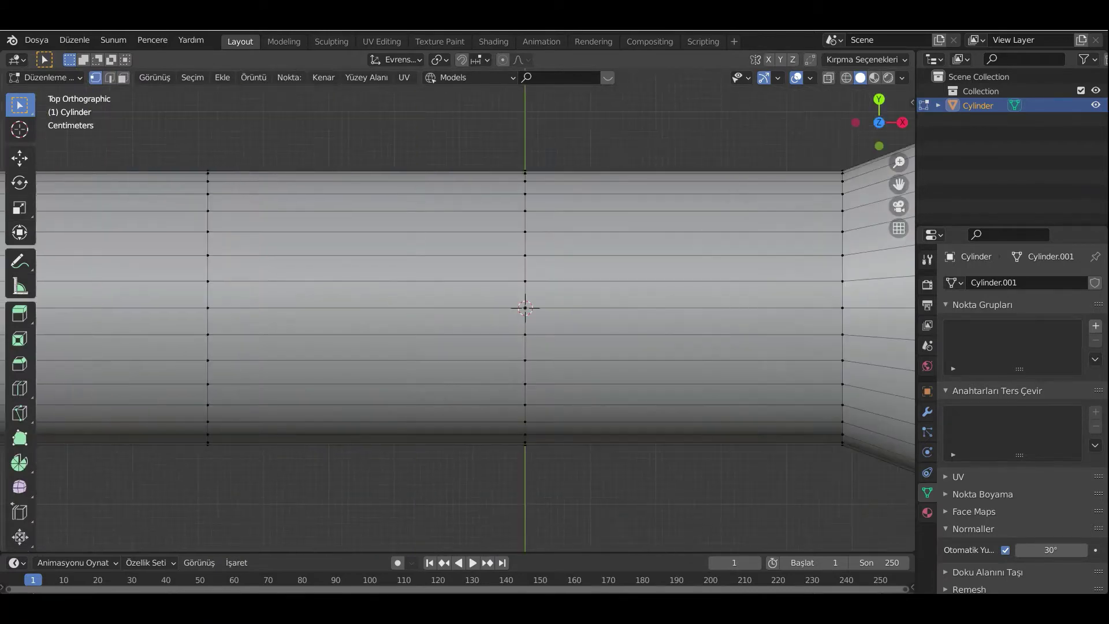
pyautogui.scroll(-1, 462, 312)
pyautogui.keyDown('shift'); pyautogui.moveTo(519, 306); pyautogui.dragTo(395, 329, button='middle'); pyautogui.keyUp('shift')
pyautogui.scroll(-2, 324, 306)
pyautogui.keyDown('shift'); pyautogui.moveTo(231, 294); pyautogui.dragTo(363, 300, button='middle'); pyautogui.keyUp('shift')
pyautogui.press('c')
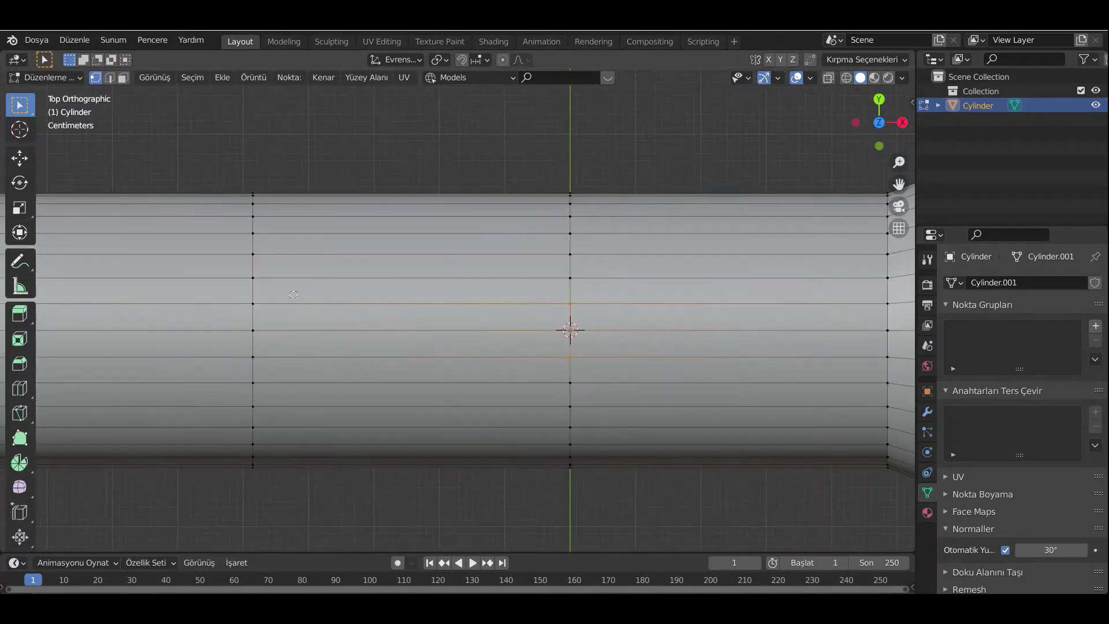
pyautogui.keyDown('shift'); pyautogui.moveTo(191, 318); pyautogui.dragTo(464, 318, button='middle'); pyautogui.keyUp('shift')
pyautogui.hotkey('ctrl', 'r')
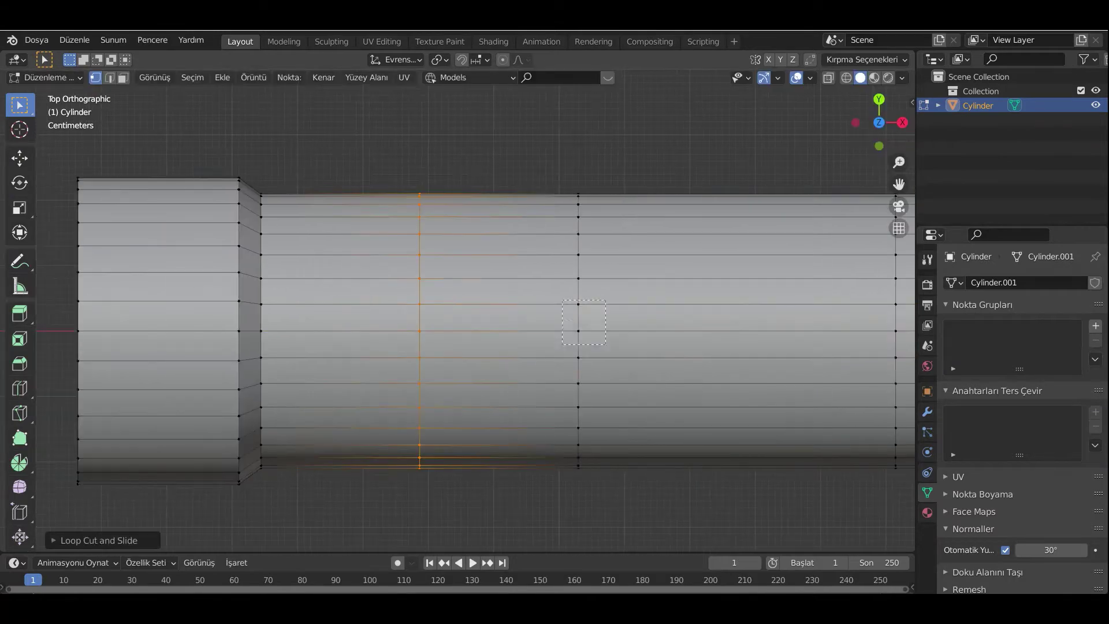
# Select the narrow strip of vertices along the handle's upper side, flatten it to 0 along Z and lower it slightly
pyautogui.moveTo(606, 345); pyautogui.dragTo(612, 368)
pyautogui.keyDown('shift'); pyautogui.moveTo(612, 367); pyautogui.dragTo(63, 382, button='middle'); pyautogui.keyUp('shift')
pyautogui.moveTo(577, 439); pyautogui.dragTo(681, 341, button='middle')
pyautogui.press('s')
pyautogui.press('z')
pyautogui.press('0')
pyautogui.press('Return')
pyautogui.scroll(3, 643, 354)
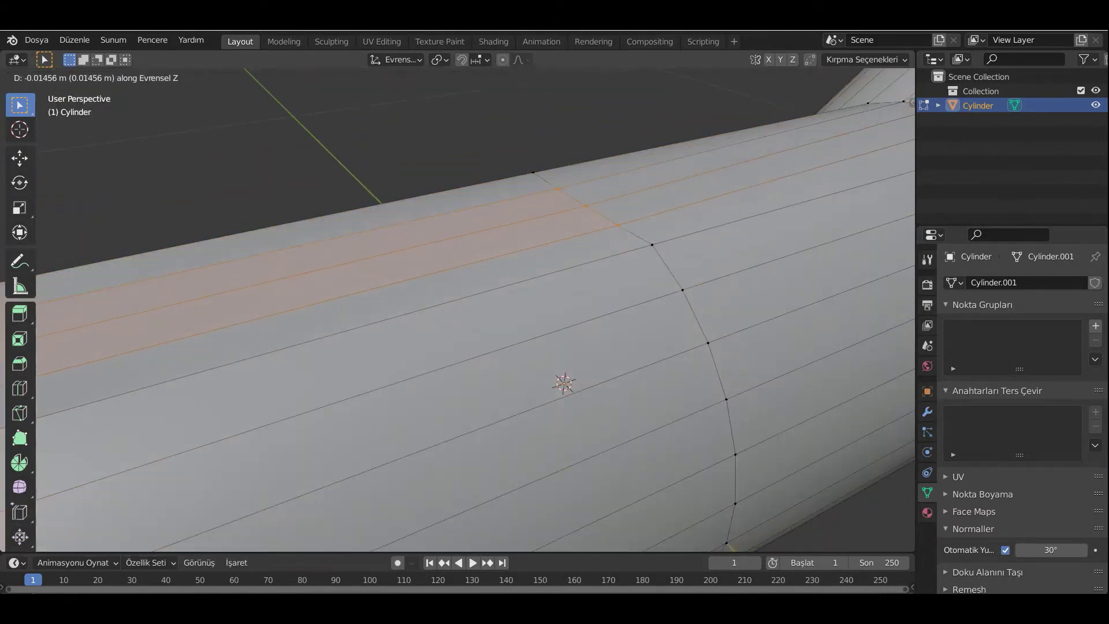
# Select a wider strip of vertices on the handle's upper side in top view and flatten it to 0 along Z
pyautogui.press('KP_7')
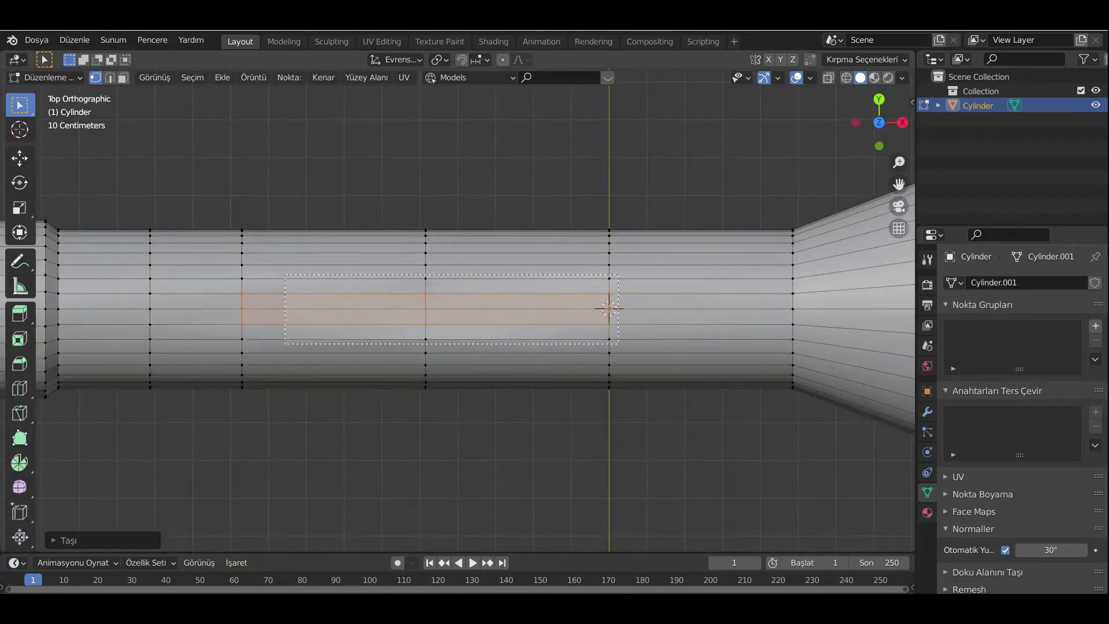
pyautogui.moveTo(285, 345); pyautogui.dragTo(230, 345)
pyautogui.moveTo(537, 491); pyautogui.dragTo(664, 419, button='middle')
pyautogui.scroll(3, 595, 422)
pyautogui.press('s')
pyautogui.press('z')
pyautogui.press('0')
pyautogui.press('Return')
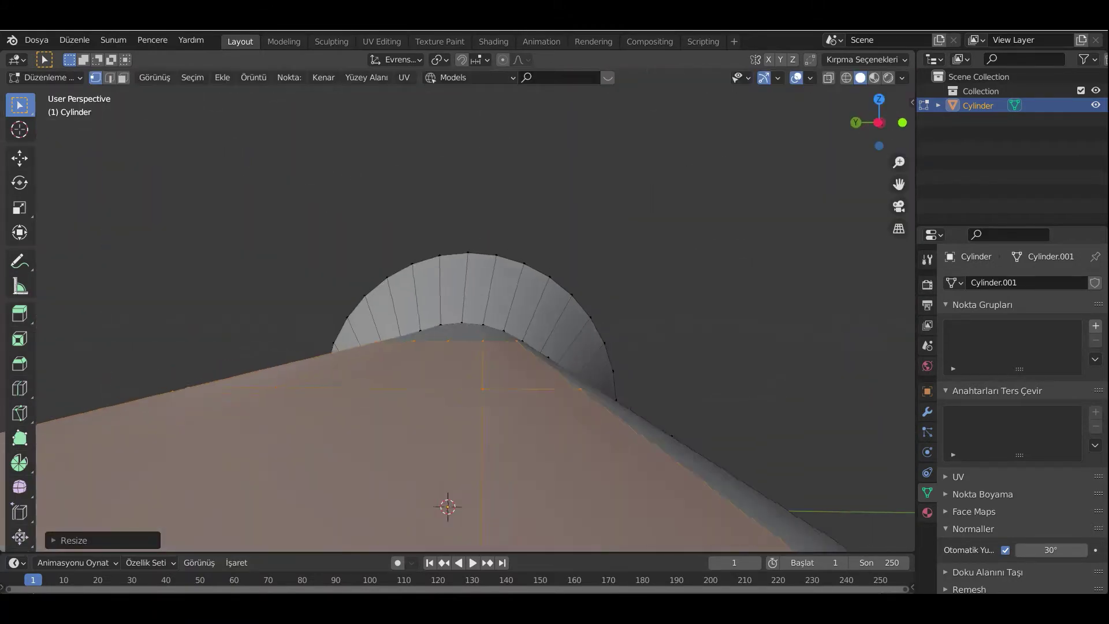
pyautogui.press('Tab')
pyautogui.moveTo(578, 404); pyautogui.dragTo(450, 410, button='middle')
pyautogui.scroll(-2, 578, 405)
# Turn on snapping to vertices and move the flattened strip along Z to the level of the neighbouring side vertex
pyautogui.press('Tab')
pyautogui.click(461, 60)
pyautogui.click(480, 60)
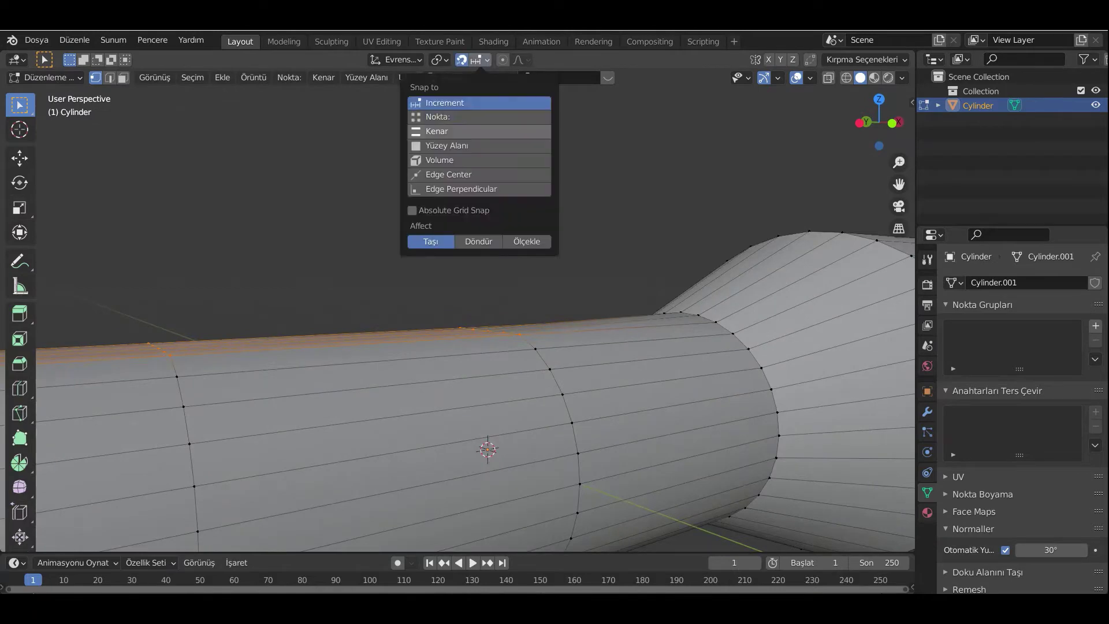
pyautogui.click(479, 117)
pyautogui.press('g')
pyautogui.press('z')
pyautogui.click(536, 348)
pyautogui.moveTo(536, 349); pyautogui.dragTo(352, 410, button='middle')
pyautogui.press('Tab')
pyautogui.press('Tab')
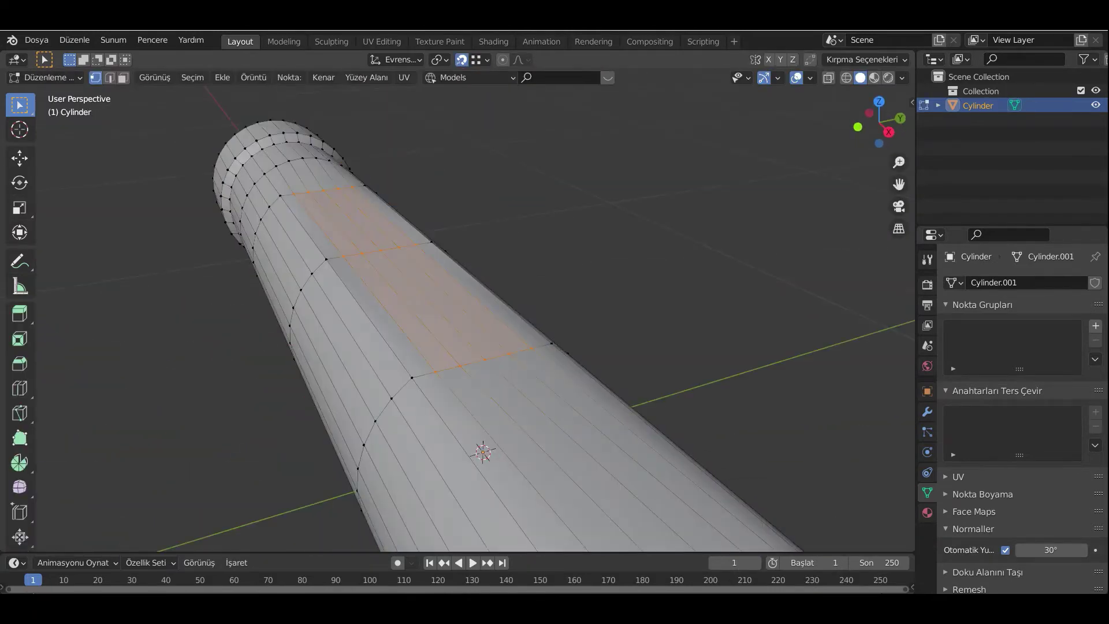
# Add an edge loop between the flat recess and the head, move it along X toward the recess, and shade the body smooth
pyautogui.moveTo(664, 415); pyautogui.dragTo(757, 412, button='middle')
pyautogui.hotkey('ctrl', 'r')
pyautogui.click(676, 448)
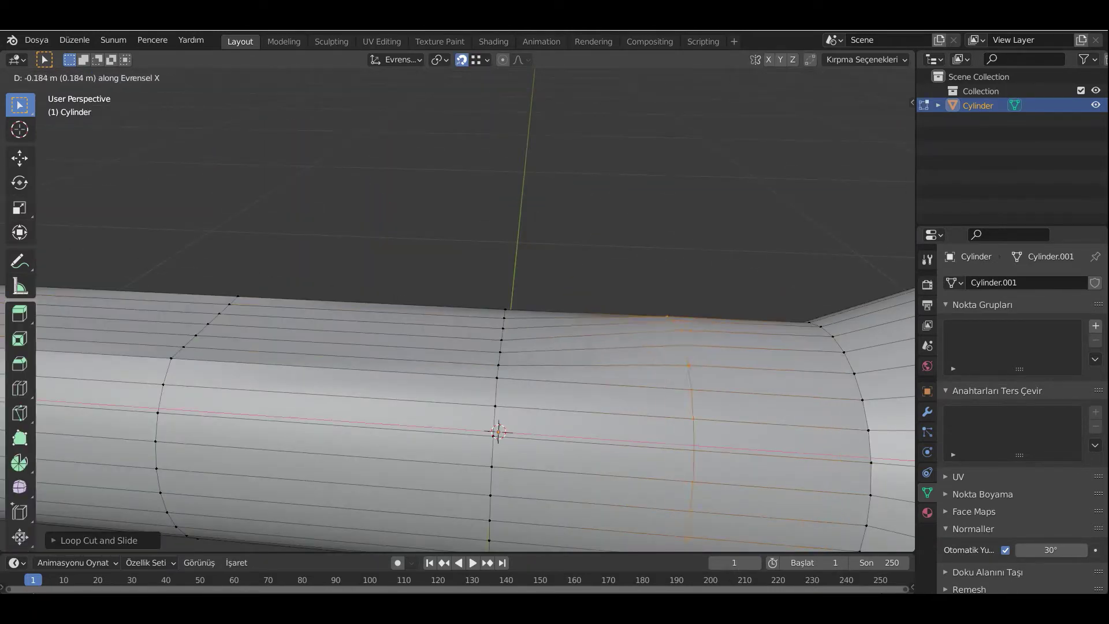
pyautogui.click(527, 312)
pyautogui.press('Tab')
pyautogui.rightClick(260, 296)
pyautogui.moveTo(554, 346); pyautogui.dragTo(288, 335, button='middle')
pyautogui.click(260, 295)
pyautogui.scroll(-5, 259, 296)
pyautogui.press('Tab')
pyautogui.click(554, 324)
pyautogui.press('Tab')
# Add a cube and scale it down to about 0.13 to fit the width of the handle
pyautogui.scroll(-6, 555, 323)
pyautogui.scroll(4, 462, 323)
pyautogui.scroll(-3, 462, 323)
pyautogui.moveTo(404, 289); pyautogui.dragTo(565, 302, button='middle')
pyautogui.hotkey('shift', 'a')
pyautogui.moveTo(565, 302)
pyautogui.click(664, 317)
pyautogui.press('s')
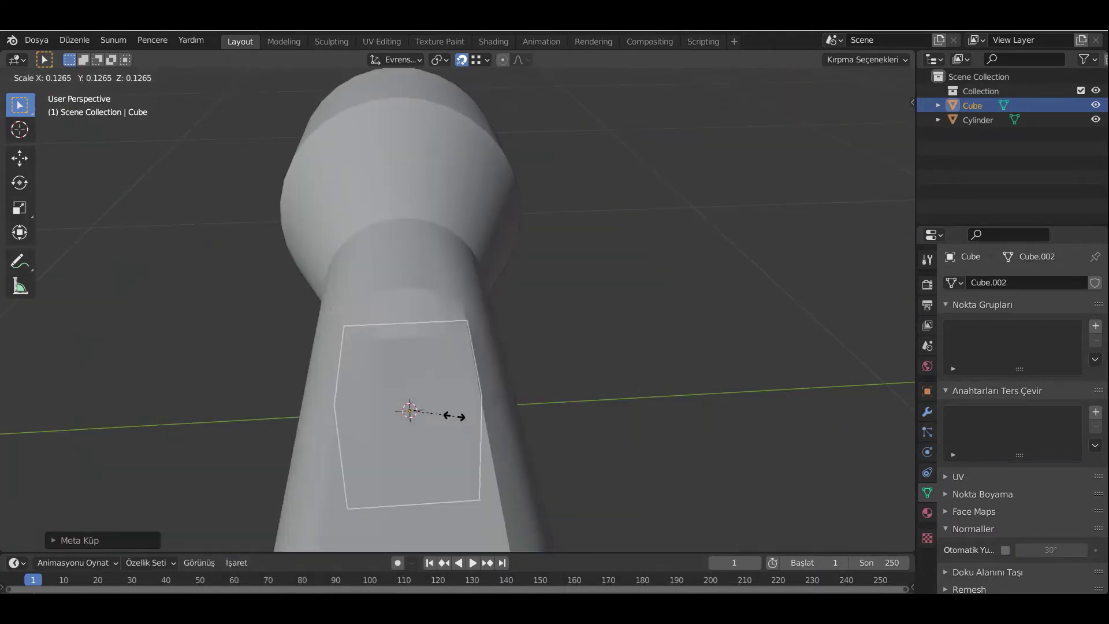
# Raise the cube along Z onto the handle's flat recess, flatten it and stretch it about 2.83 times along X into a plate
pyautogui.press('g')
pyautogui.press('z')
pyautogui.click(554, 277)
pyautogui.moveTo(497, 300); pyautogui.dragTo(630, 269, button='middle')
pyautogui.scroll(3, 554, 289)
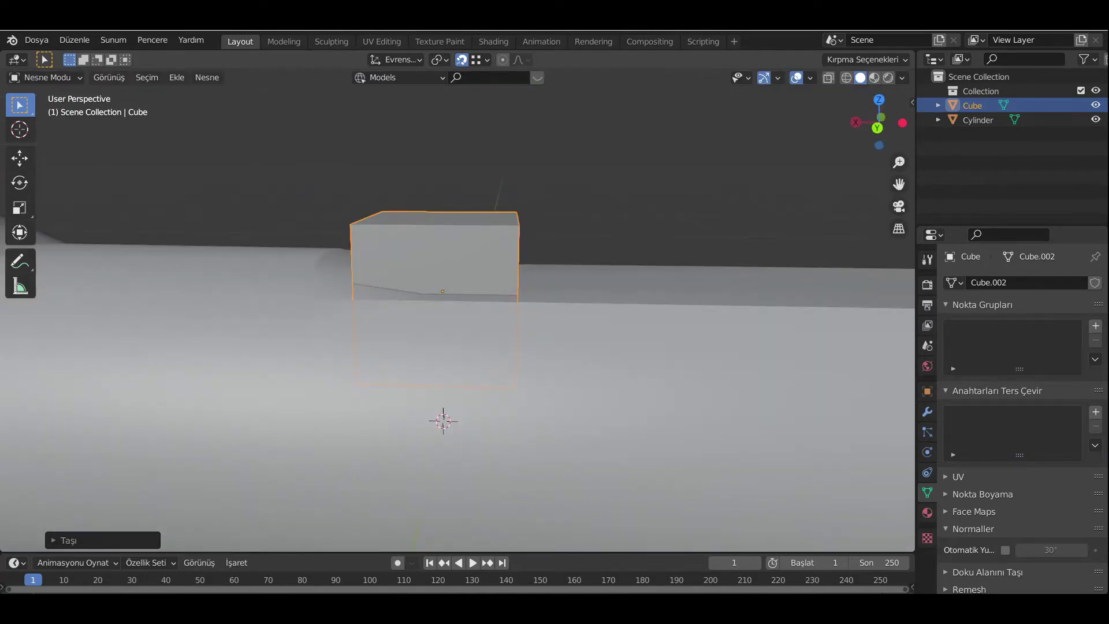
pyautogui.keyDown('shift'); pyautogui.moveTo(497, 289); pyautogui.dragTo(466, 311, button='middle'); pyautogui.keyUp('shift')
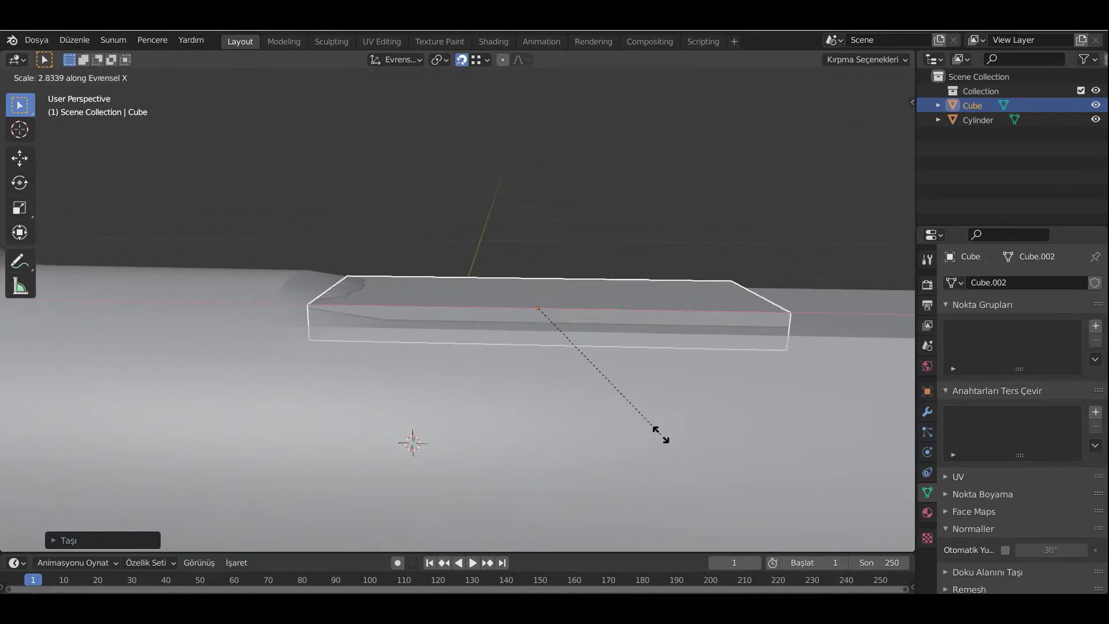
pyautogui.moveTo(578, 277); pyautogui.dragTo(382, 303, button='middle')
# Add a cylinder, scale it down to button size and place it on the plate's end nearest the head
pyautogui.hotkey('shift', 'a')
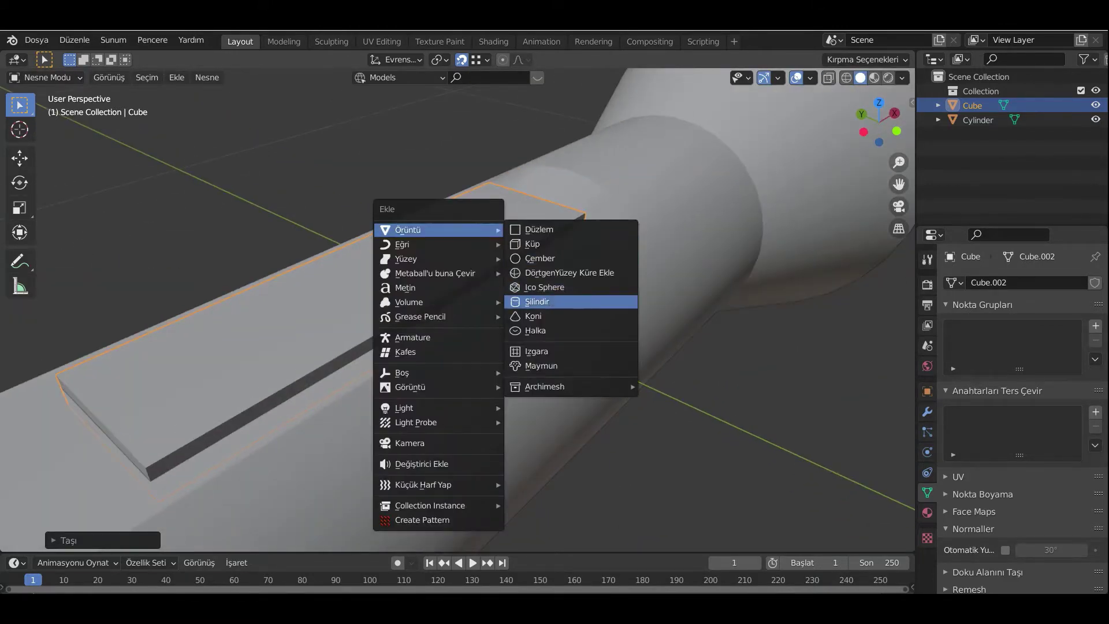
pyautogui.click(536, 301)
pyautogui.press('s')
pyautogui.press('Return')
pyautogui.click(609, 168)
pyautogui.scroll(6, 609, 168)
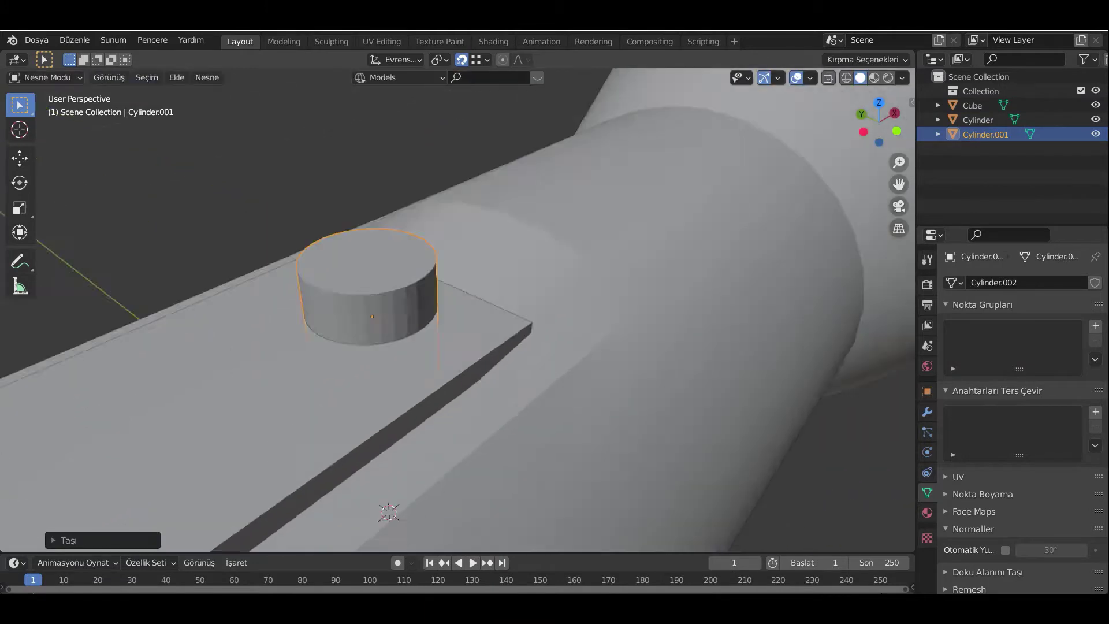
# Reduce the button cylinder's height by scaling it along Z
pyautogui.moveTo(609, 168); pyautogui.dragTo(683, 366, button='middle')
pyautogui.press('s')
pyautogui.press('z')
pyautogui.click(528, 362)
# Bevel the button's upper edge and shade the button smooth
pyautogui.press('Tab')
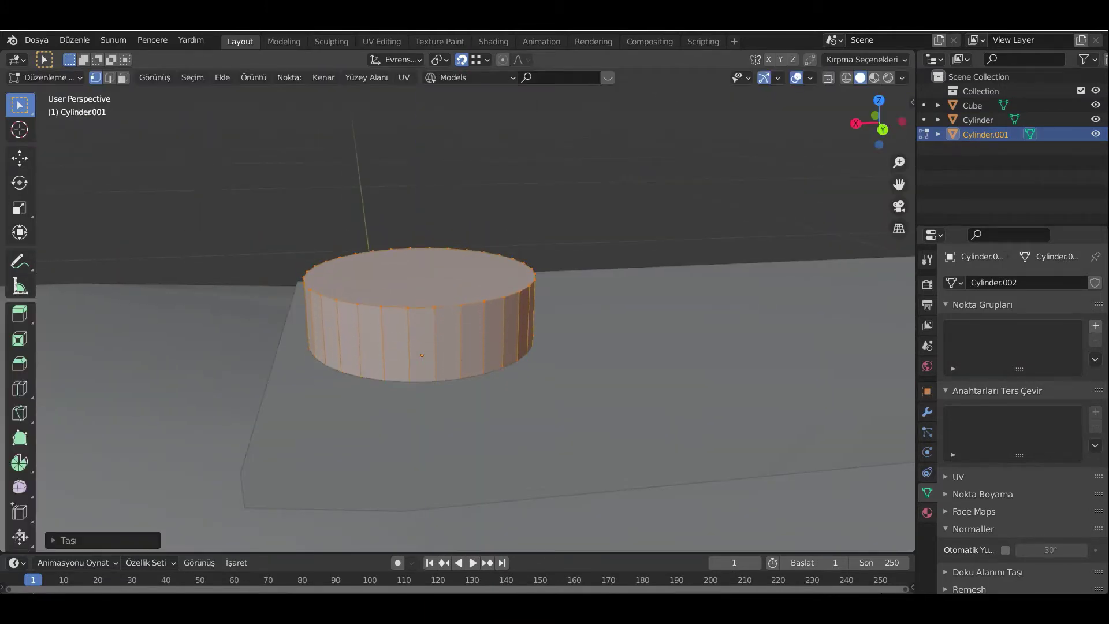
pyautogui.click(472, 367)
pyautogui.press('Tab')
pyautogui.scroll(-3, 473, 367)
pyautogui.rightClick(371, 310)
pyautogui.click(371, 309)
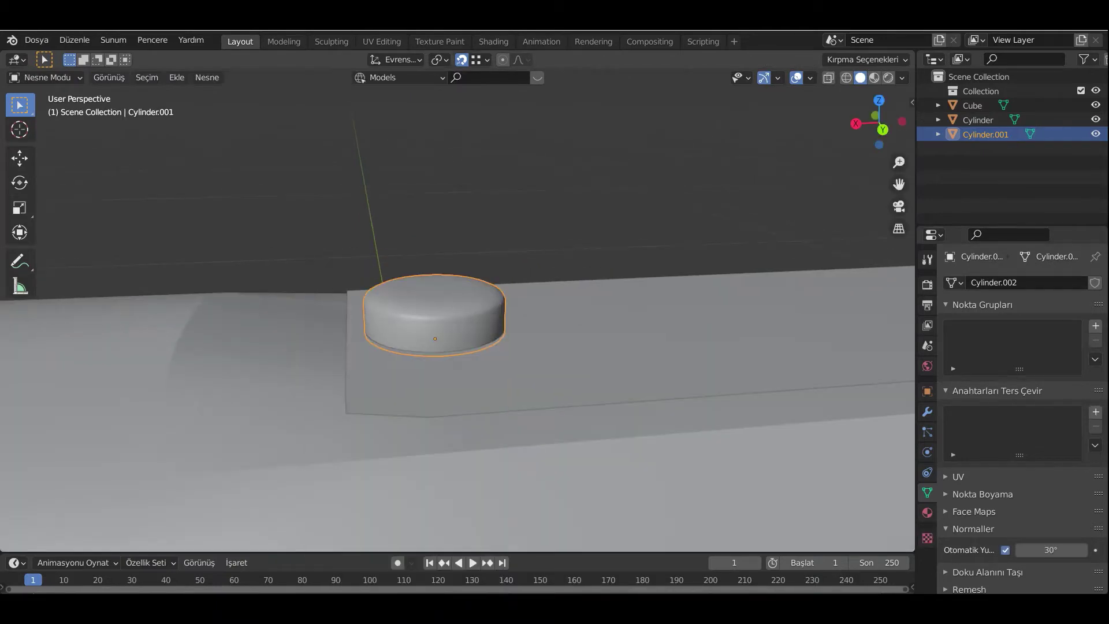
pyautogui.scroll(4, 372, 309)
pyautogui.moveTo(371, 309); pyautogui.dragTo(393, 243, button='middle')
pyautogui.press('Return')
pyautogui.scroll(-3, 456, 312)
# Inset the tail cap's end face by about 0.06 and extrude it inward to form a shallow recess
pyautogui.moveTo(456, 312); pyautogui.dragTo(502, 369, button='middle')
pyautogui.scroll(3, 474, 347)
pyautogui.scroll(-3, 480, 335)
pyautogui.click(502, 370)
pyautogui.press('Tab')
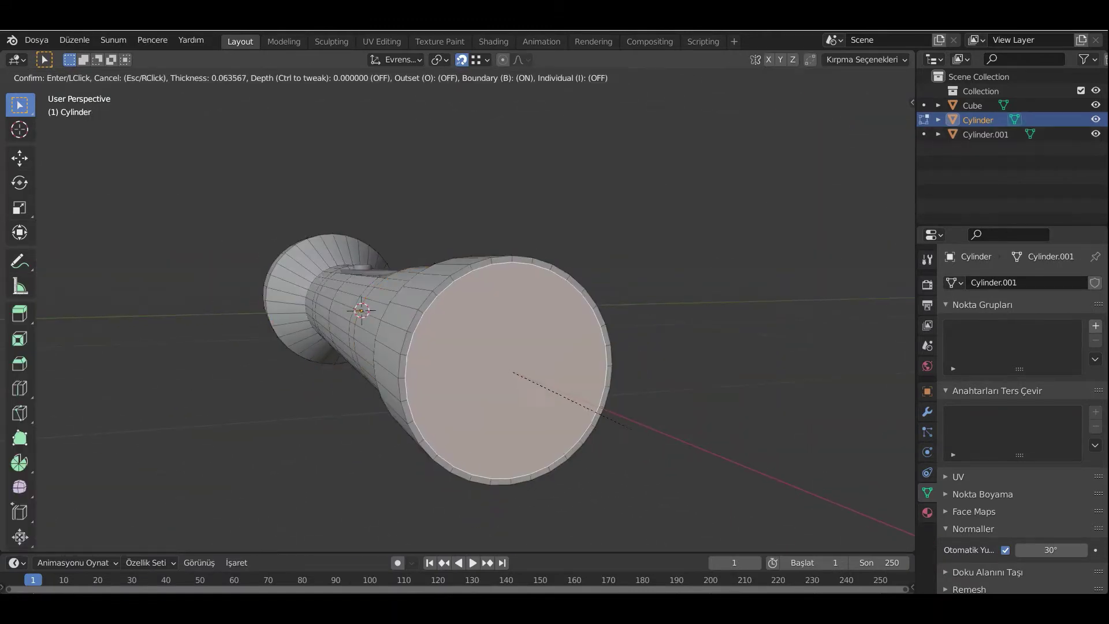
pyautogui.press('Return')
pyautogui.scroll(2, 629, 428)
pyautogui.press('e')
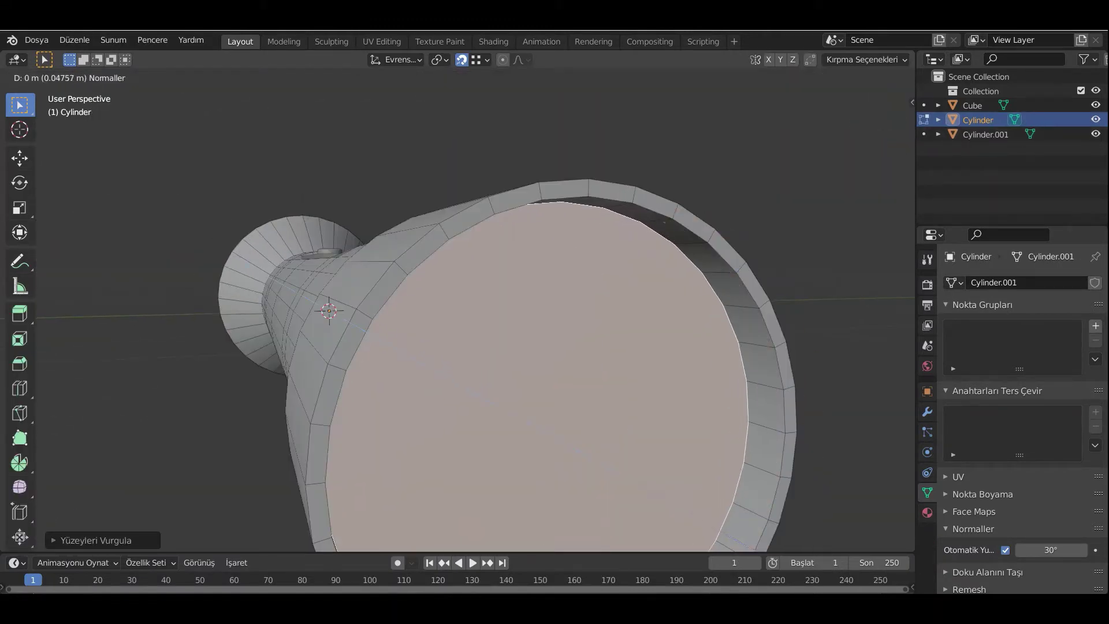
# Inset the recessed tail face by about 0.13 and extrude the inner disc slightly
pyautogui.scroll(-2, 473, 347)
pyautogui.moveTo(473, 346); pyautogui.dragTo(427, 355, button='middle')
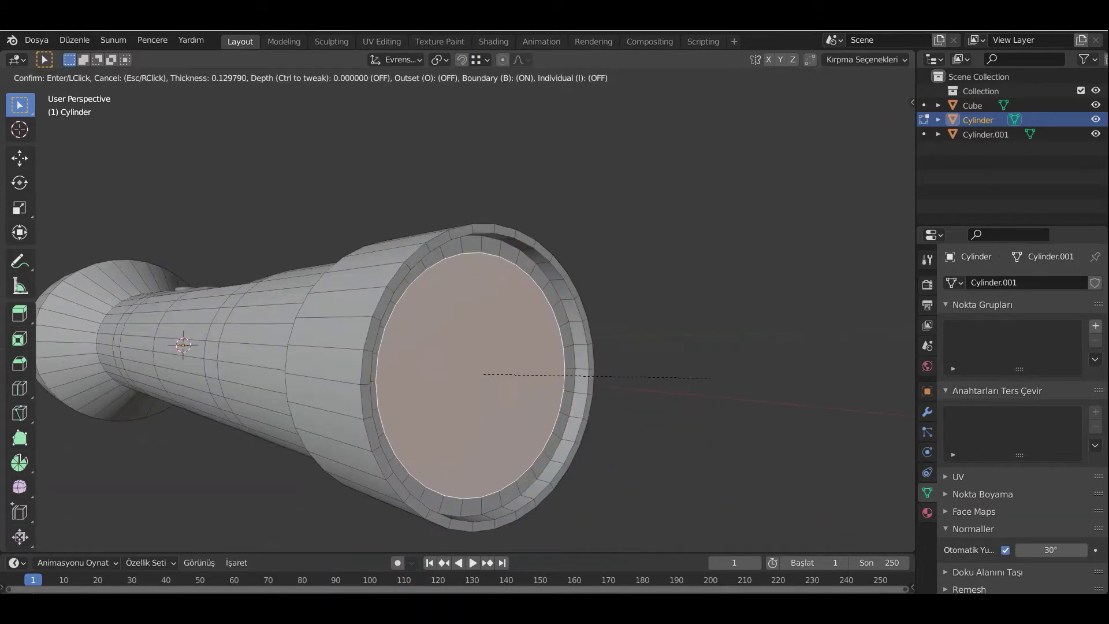
pyautogui.click(712, 377)
pyautogui.press('e')
pyautogui.click(711, 378)
pyautogui.press('Tab')
pyautogui.moveTo(712, 378); pyautogui.dragTo(519, 347, button='middle')
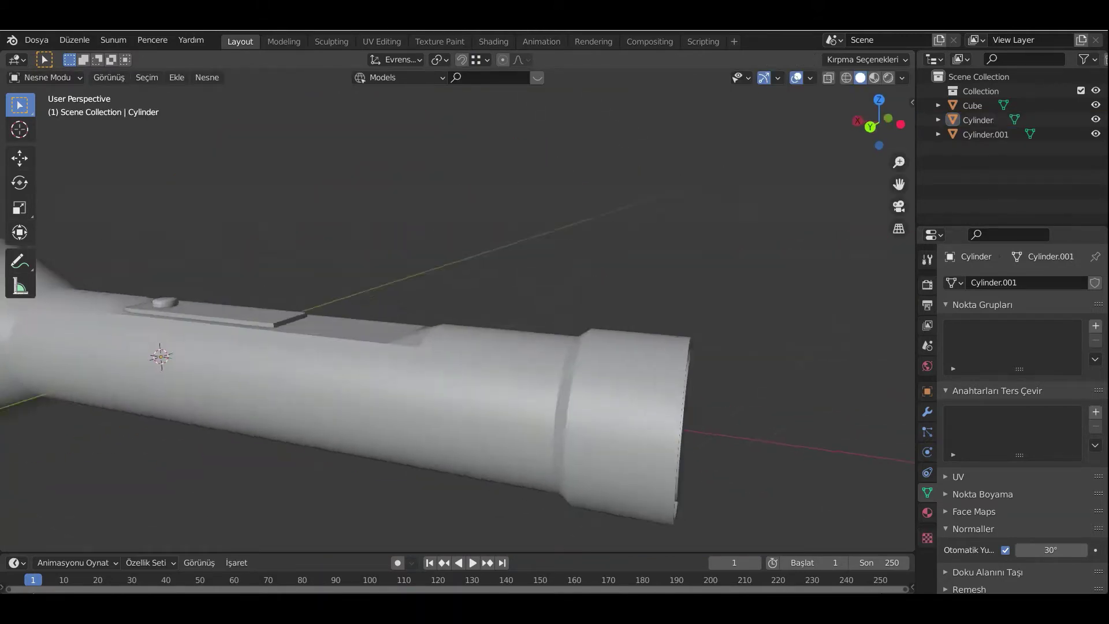
# Enlarge the edge loop around the tail cap's raised inner disc by scaling it up to about 1.08
pyautogui.moveTo(456, 317); pyautogui.dragTo(404, 300, button='middle')
pyautogui.press('Tab')
pyautogui.press('s')
pyautogui.press('Return')
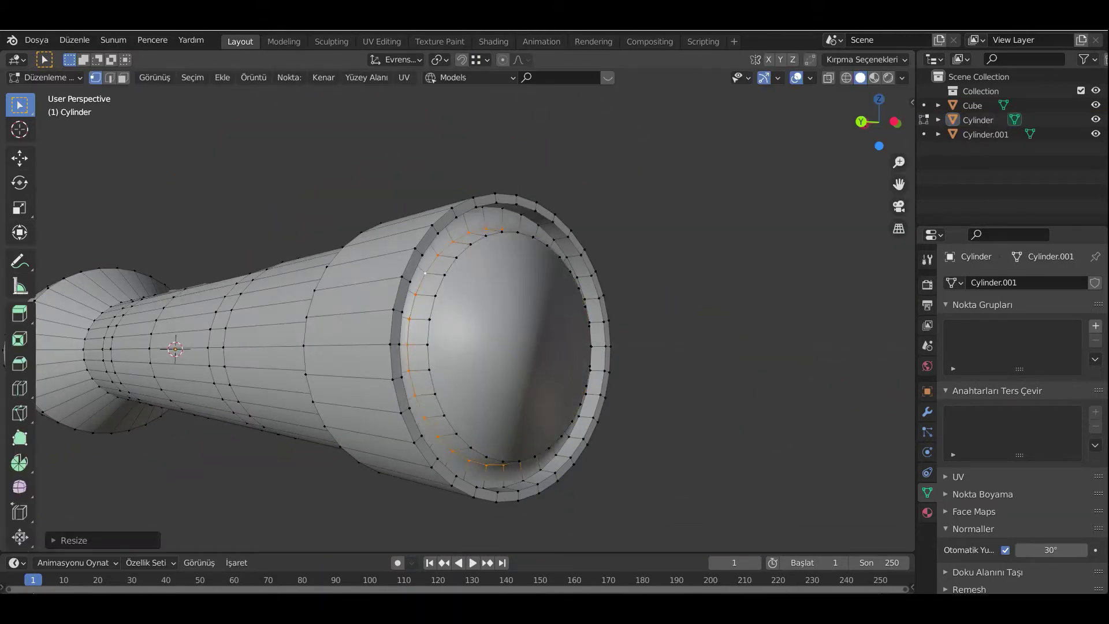
pyautogui.scroll(4, 223, 341)
pyautogui.scroll(-3, 532, 371)
pyautogui.press('s')
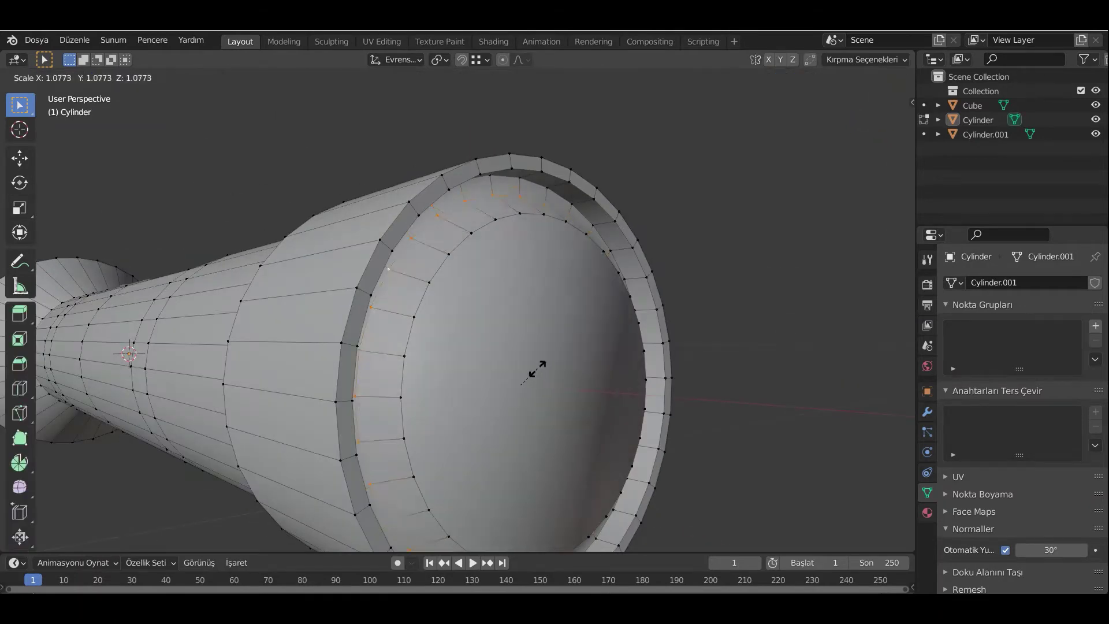
pyautogui.press('Return')
# Inset the tail cap's end face by about 0.12
pyautogui.press('i')
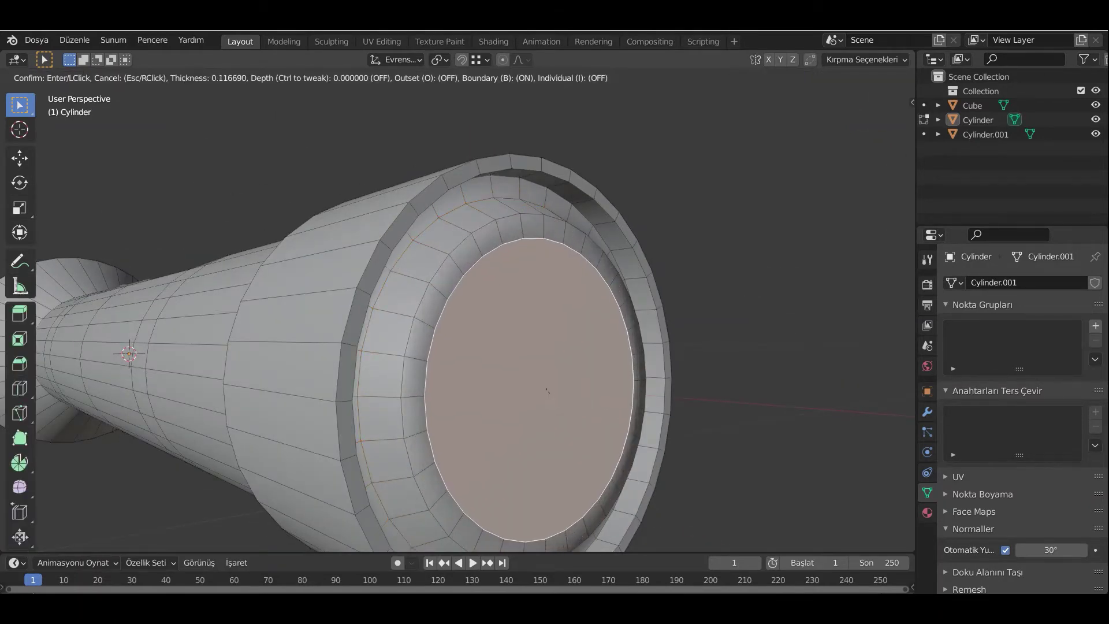
pyautogui.press('Escape')
pyautogui.press('Tab')
# From the right orthographic view, flatten the head rim's vertices on the −Y side into a straight edge and shift them slightly inward
pyautogui.scroll(-4, 456, 318)
pyautogui.moveTo(462, 317); pyautogui.dragTo(376, 312, button='middle')
pyautogui.click(519, 310)
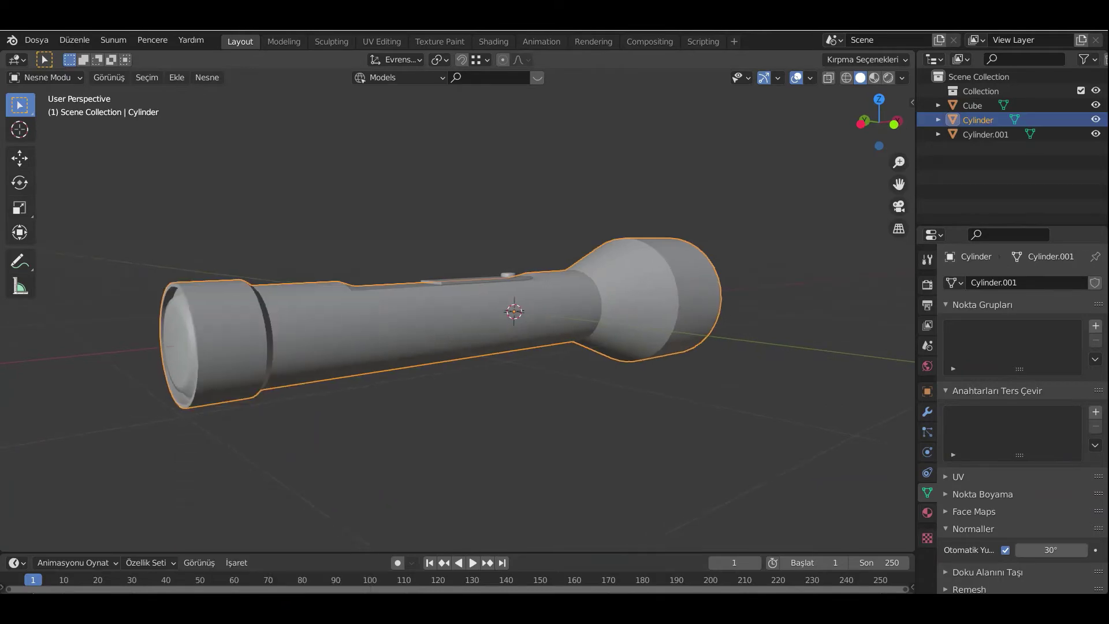
pyautogui.scroll(3, 520, 312)
pyautogui.moveTo(462, 318); pyautogui.dragTo(404, 300, button='middle')
pyautogui.press('Tab')
pyautogui.press('KP_3')
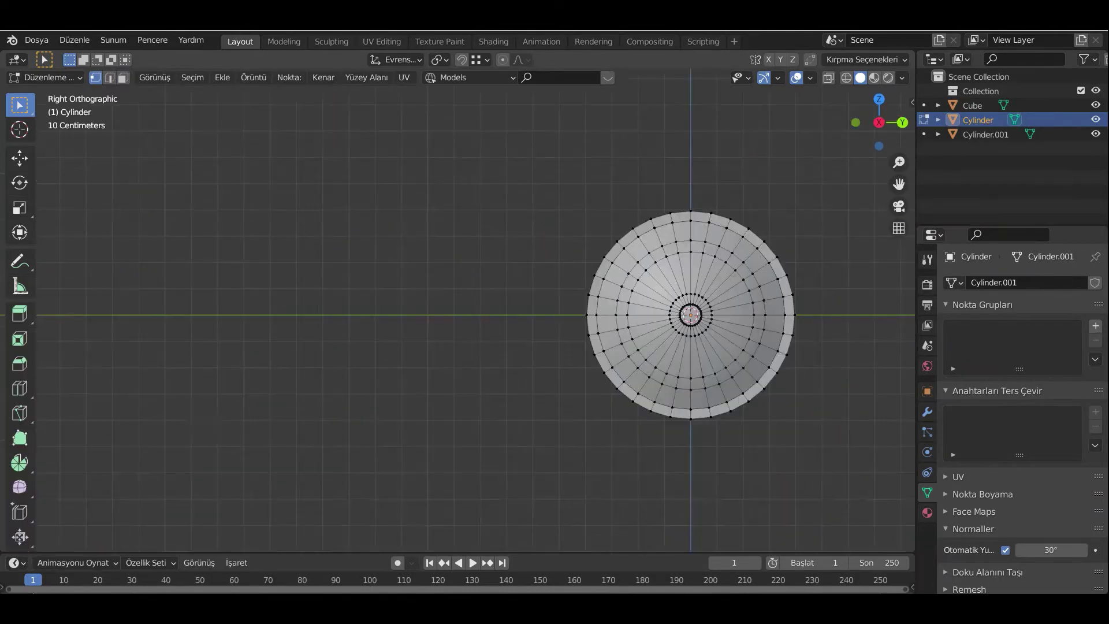
pyautogui.scroll(2, 690, 318)
pyautogui.scroll(1, 468, 310)
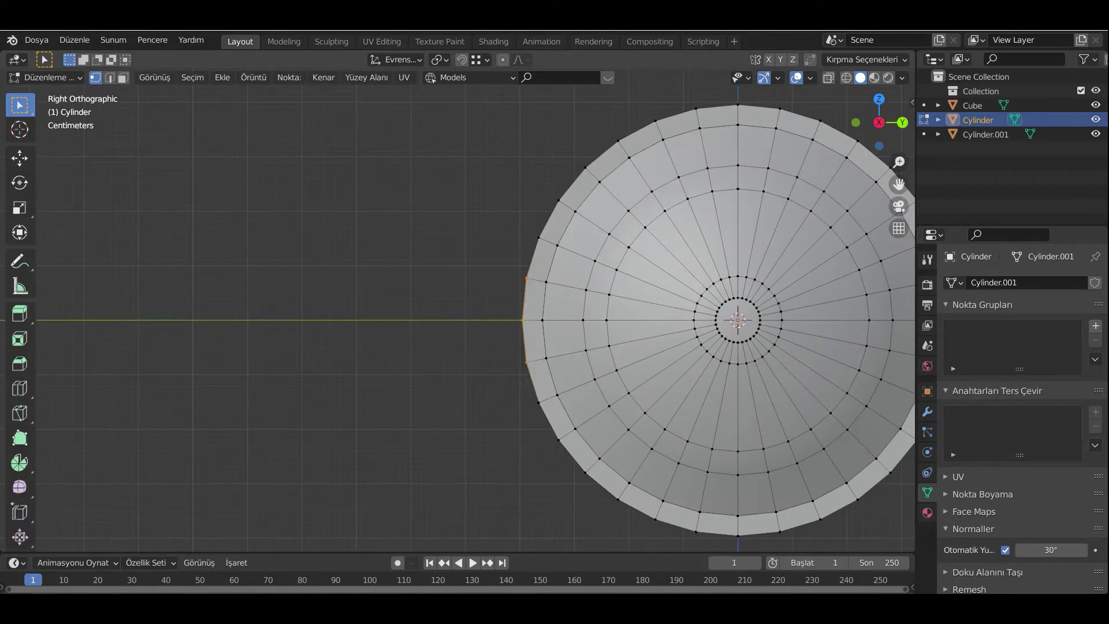
pyautogui.hotkey('alt', 'z')
pyautogui.moveTo(478, 248); pyautogui.dragTo(532, 408)
pyautogui.keyDown('shift'); pyautogui.moveTo(703, 430); pyautogui.dragTo(578, 451, button='middle'); pyautogui.keyUp('shift')
pyautogui.press('s')
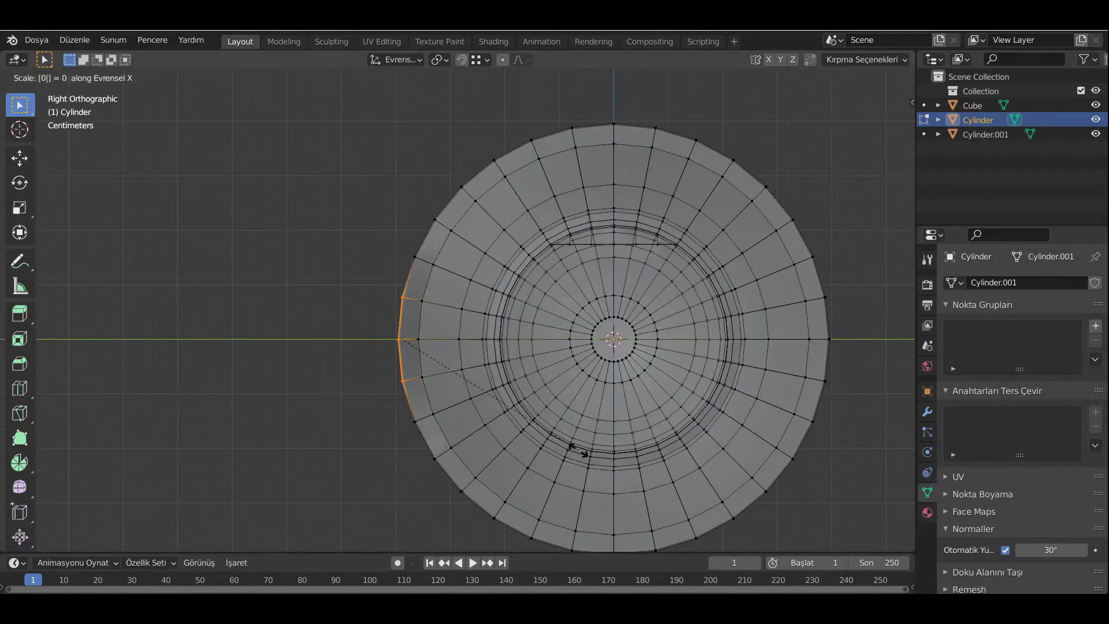
pyautogui.press('Return')
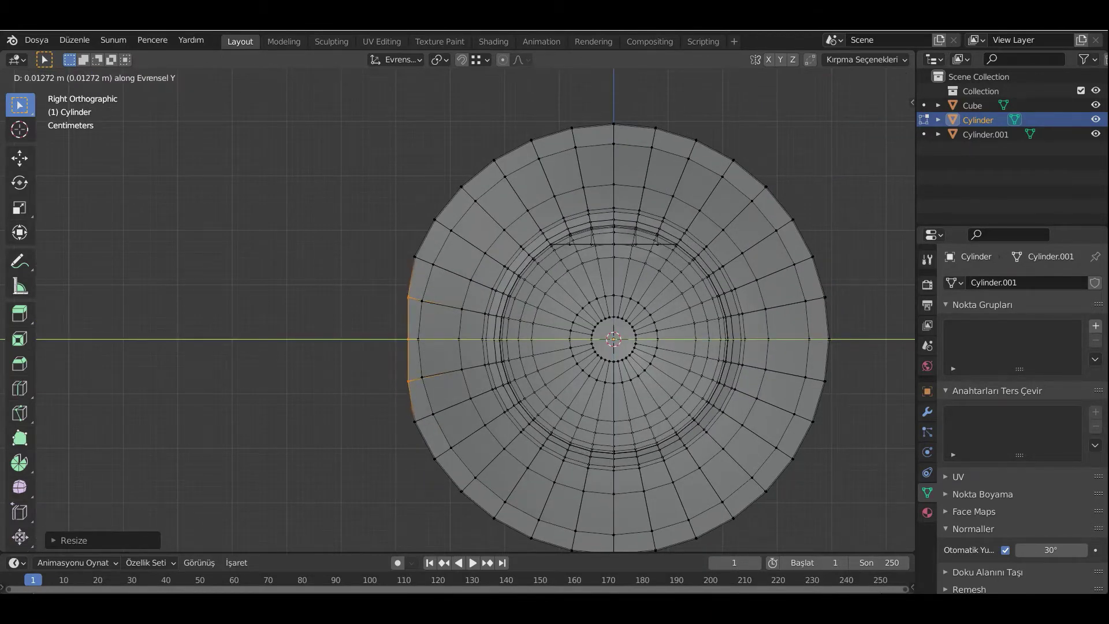
# Flatten the head rim's vertices on the +Y and upper sides into straight edges and move both flats inward
pyautogui.moveTo(862, 397); pyautogui.dragTo(862, 398)
pyautogui.hotkey('shift', 'r')
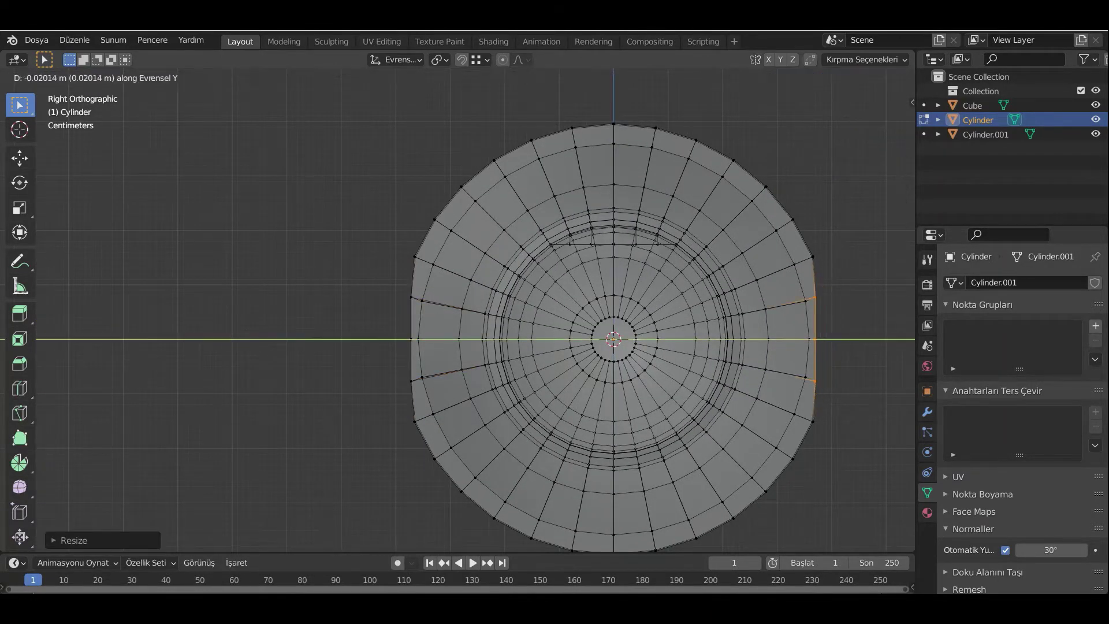
pyautogui.moveTo(674, 132); pyautogui.dragTo(674, 132)
pyautogui.hotkey('shift', 'r')
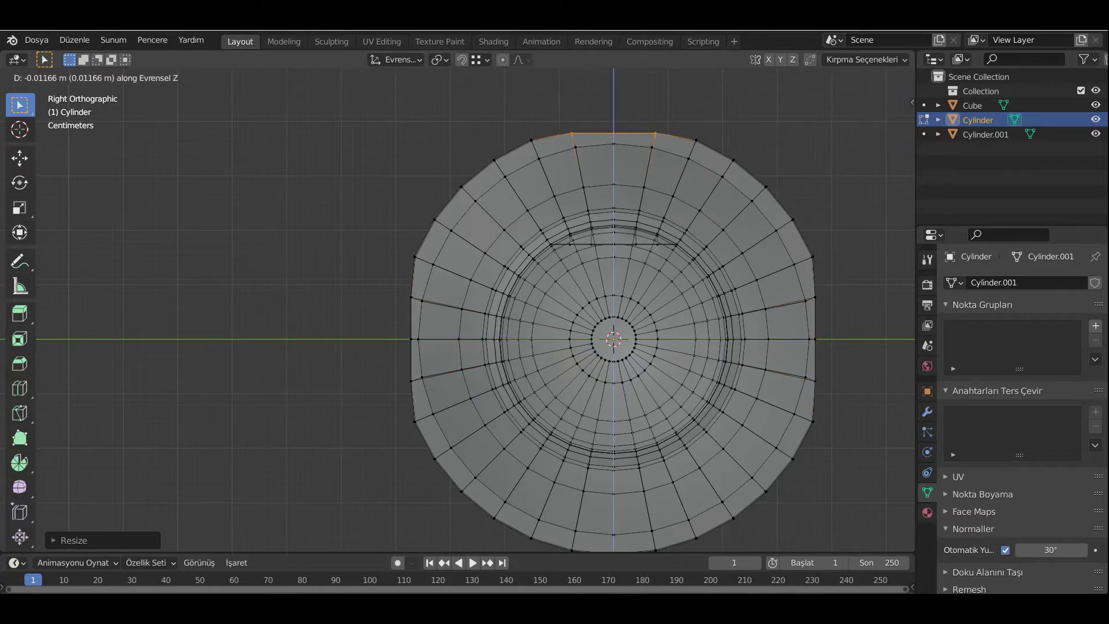
pyautogui.press('Return')
# Flatten the head rim's lower vertices by scaling them to 0 along Z and move them up about 0.02 m
pyautogui.keyDown('shift'); pyautogui.moveTo(563, 543); pyautogui.dragTo(543, 463, button='middle'); pyautogui.keyUp('shift')
pyautogui.moveTo(544, 462); pyautogui.dragTo(656, 495)
pyautogui.press('s')
pyautogui.press('z')
pyautogui.press('0')
pyautogui.press('Return')
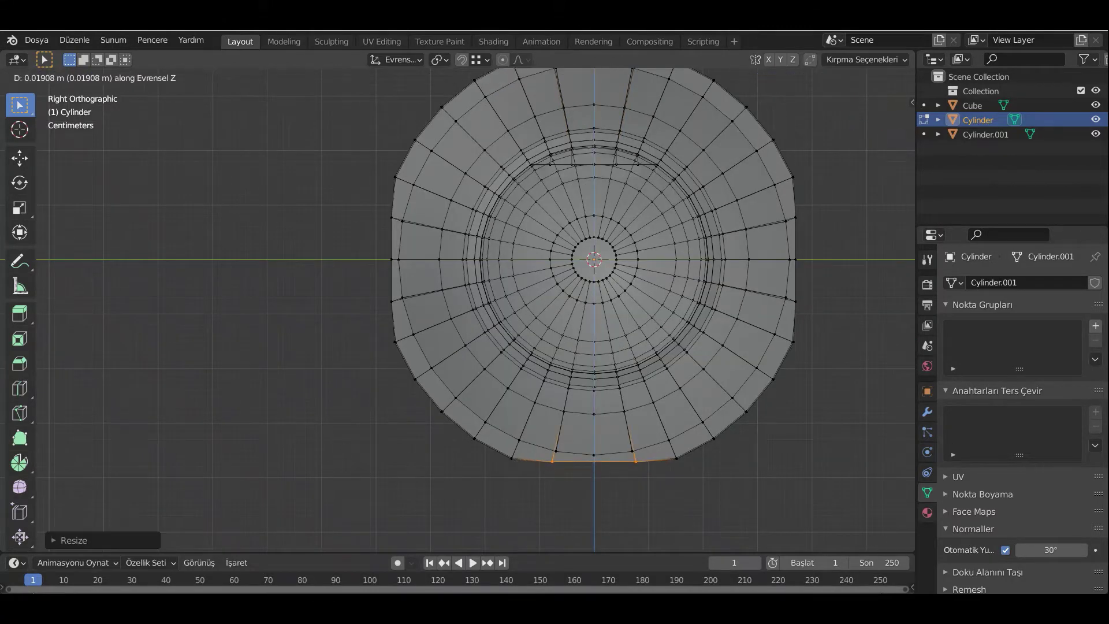
pyautogui.press('Tab')
pyautogui.moveTo(578, 346); pyautogui.dragTo(370, 306, button='middle')
pyautogui.hotkey('alt', 'a')
pyautogui.press('Tab')
pyautogui.press('Tab')
pyautogui.scroll(2, 456, 311)
pyautogui.press('a')
pyautogui.hotkey('alt', 'a')
pyautogui.scroll(-2, 545, 289)
pyautogui.scroll(3, 428, 317)
pyautogui.scroll(3, 405, 309)
# Inset the tail cap's end face twice and extrude the resulting small disc inward to form a central hole
pyautogui.click(404, 309)
pyautogui.press('Tab')
pyautogui.press('i')
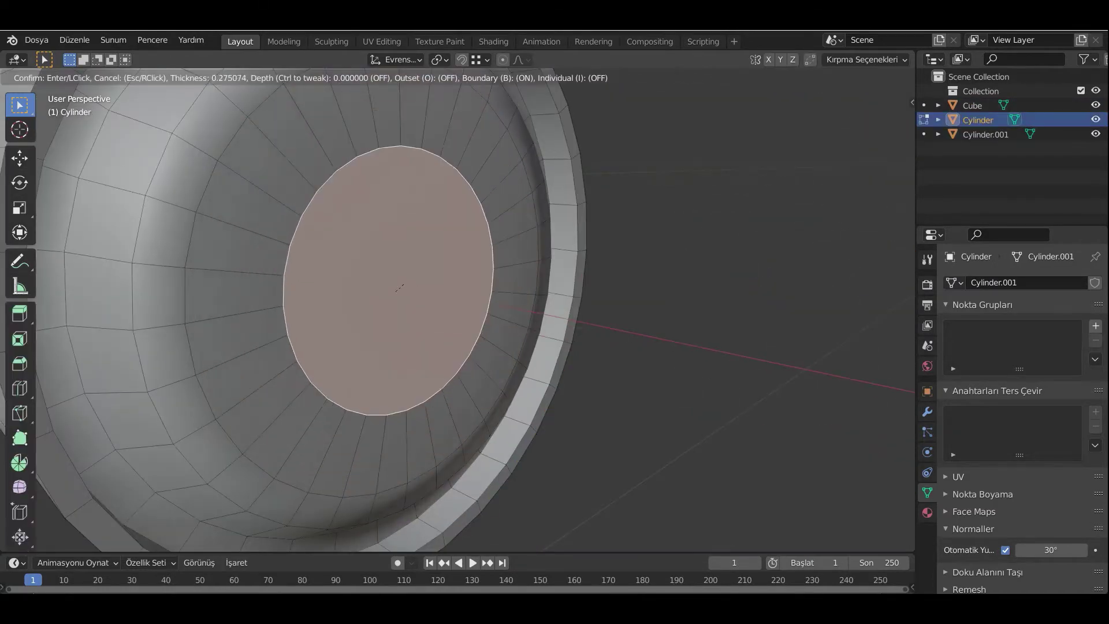
pyautogui.click(447, 296)
pyautogui.press('i')
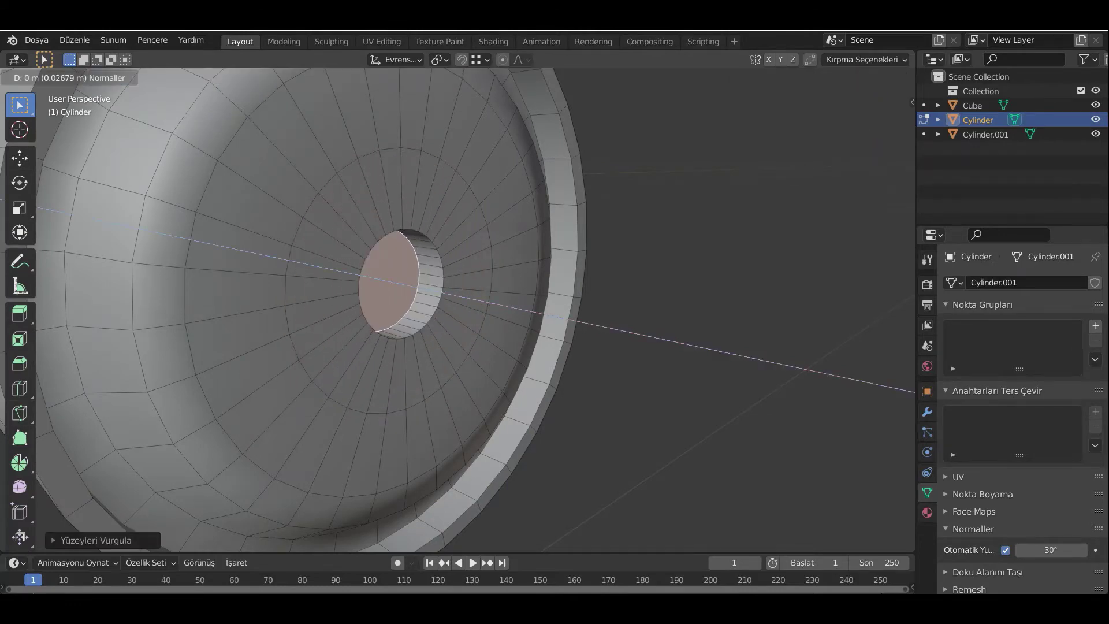
pyautogui.click(462, 300)
# Inset the central hole's floor by about 0.06 and extrude the inner disc outward as a round pin
pyautogui.scroll(4, 462, 301)
pyautogui.scroll(-2, 462, 300)
pyautogui.keyDown('shift'); pyautogui.moveTo(462, 300); pyautogui.dragTo(635, 289, button='middle'); pyautogui.keyUp('shift')
pyautogui.scroll(3, 635, 288)
pyautogui.press('i')
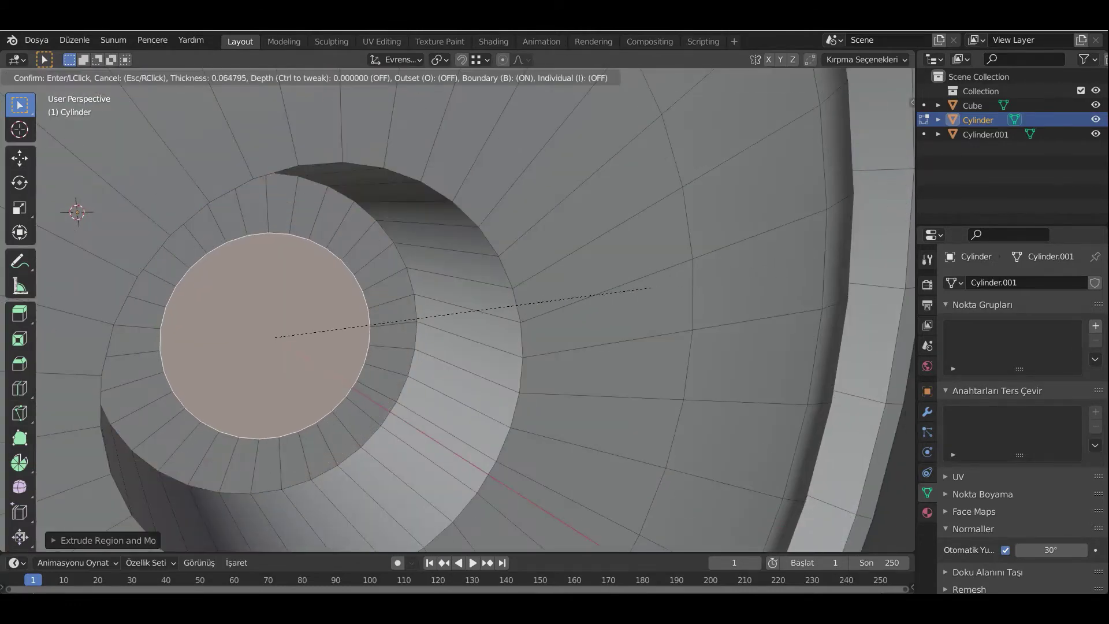
pyautogui.click(650, 288)
pyautogui.hotkey('shift', 'Tab')
pyautogui.press('e')
pyautogui.click(659, 295)
pyautogui.scroll(-8, 658, 295)
pyautogui.press('Tab')
pyautogui.click(652, 301)
pyautogui.scroll(3, 635, 300)
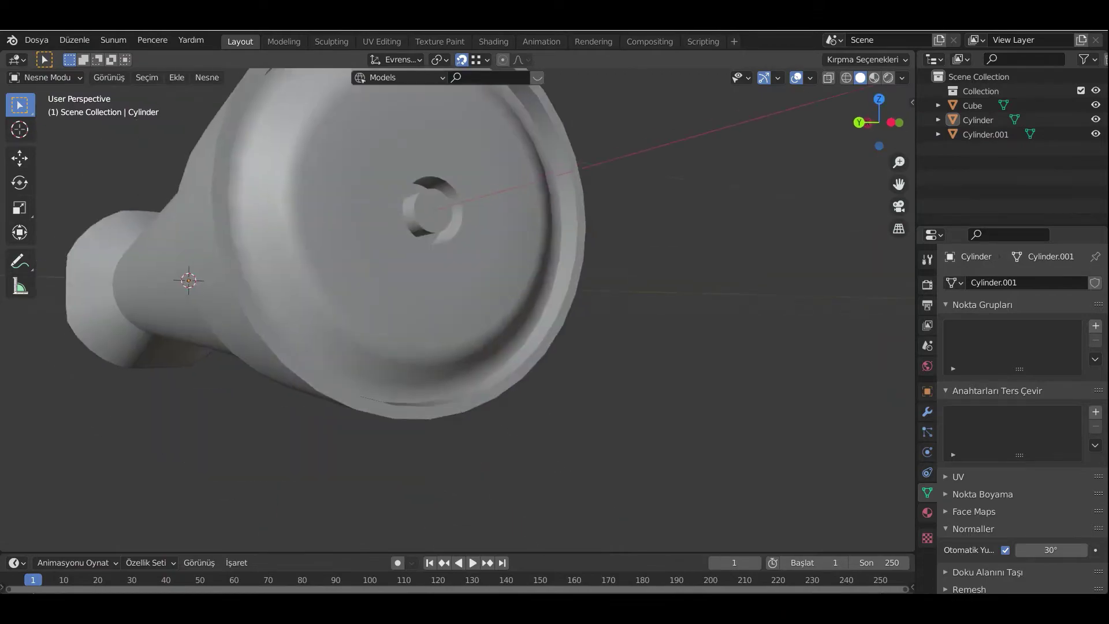
# Examine the hole and pin in the tail cap's mesh, as well as the flashlight's overall shape
pyautogui.press('Tab')
pyautogui.press('ctrl+KP_3')
pyautogui.scroll(3, 441, 249)
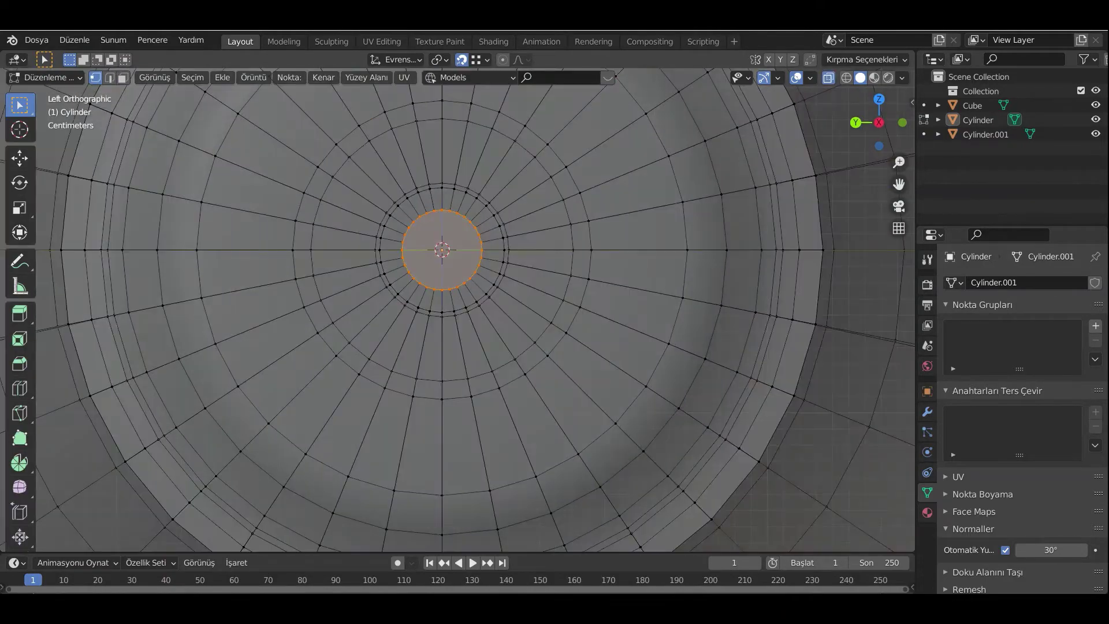
pyautogui.scroll(-4, 442, 249)
pyautogui.moveTo(442, 249); pyautogui.dragTo(473, 300, button='middle')
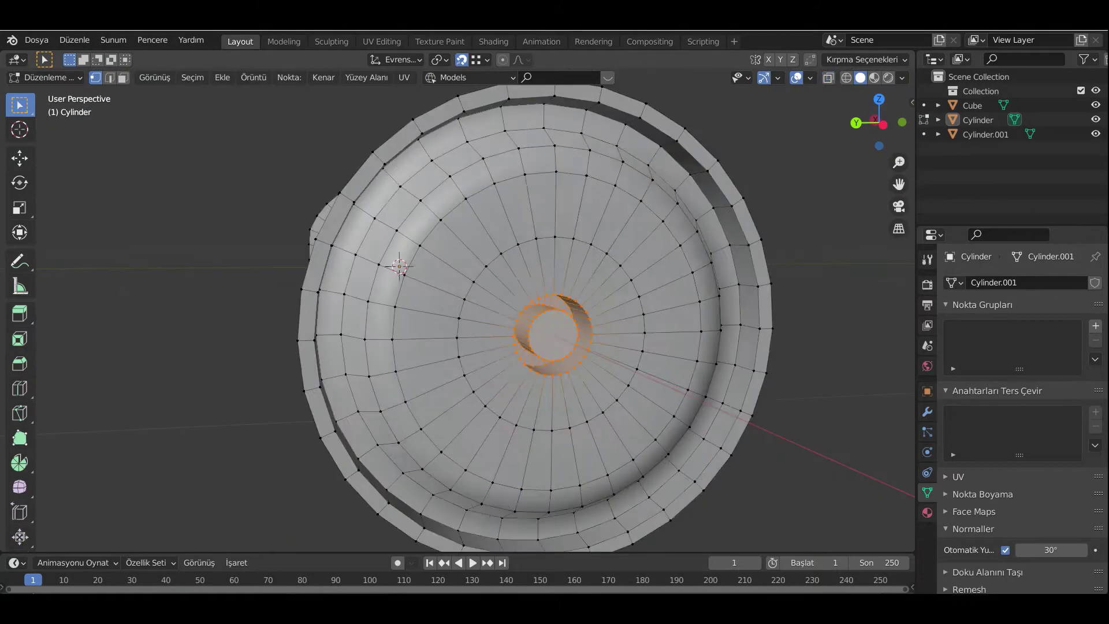
pyautogui.scroll(3, 474, 301)
pyautogui.click(624, 314)
pyautogui.press('Tab')
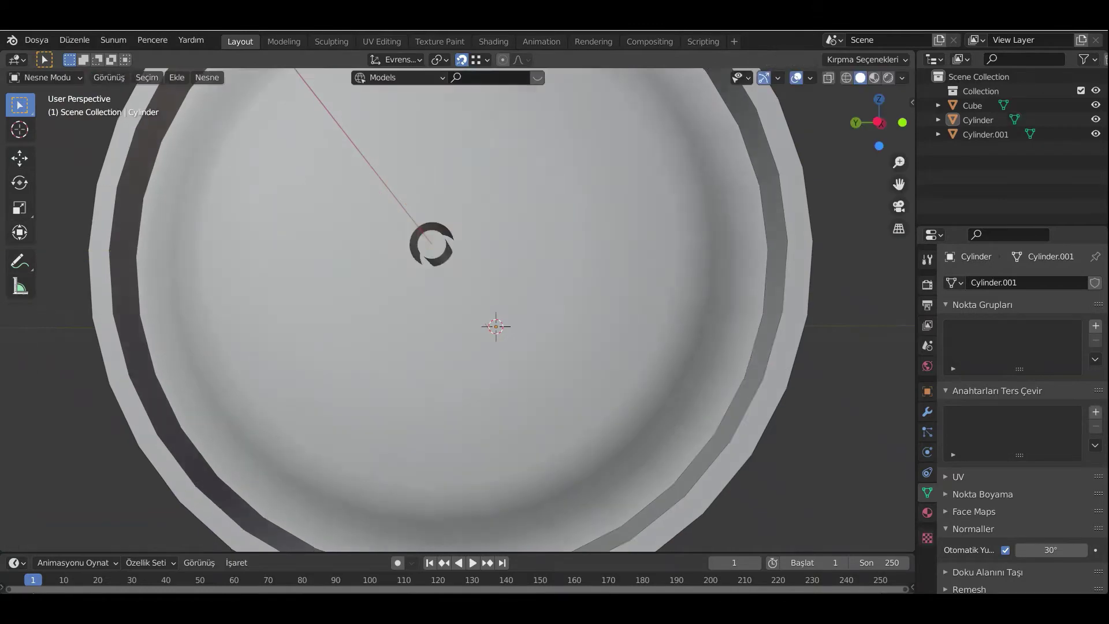
pyautogui.scroll(-5, 624, 314)
pyautogui.moveTo(624, 313); pyautogui.dragTo(704, 335, button='middle')
pyautogui.scroll(2, 633, 324)
pyautogui.scroll(-4, 456, 312)
pyautogui.moveTo(456, 312); pyautogui.dragTo(578, 329, button='middle')
pyautogui.scroll(2, 578, 329)
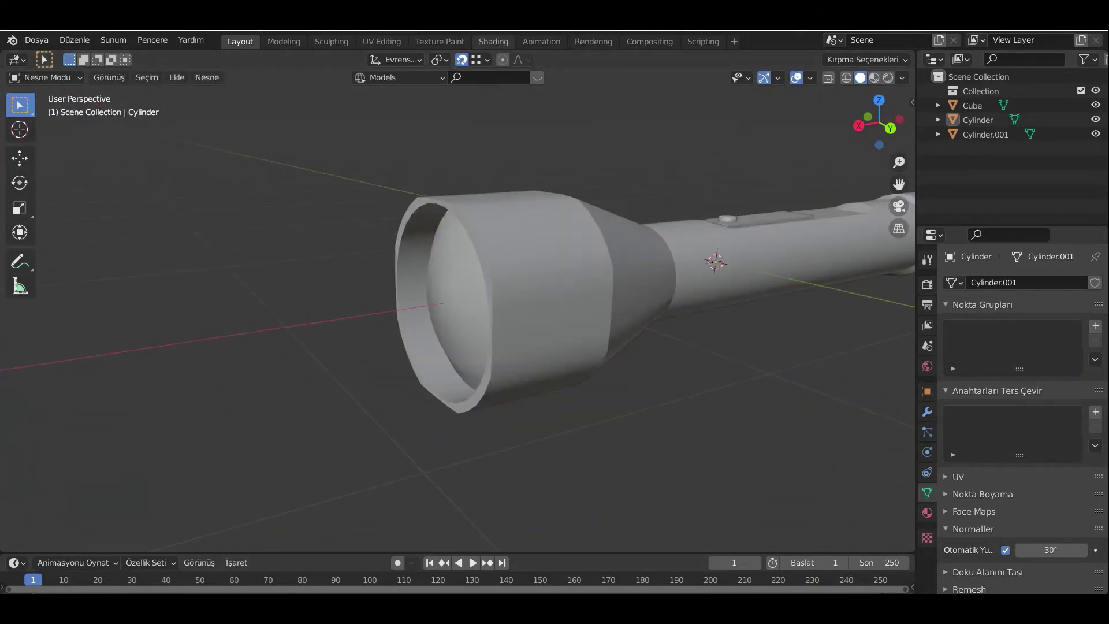
# Open the Shading workspace and turn on the Face Orientation overlay to check the flashlight body's normals
pyautogui.click(494, 41)
pyautogui.click(809, 77)
pyautogui.click(721, 349)
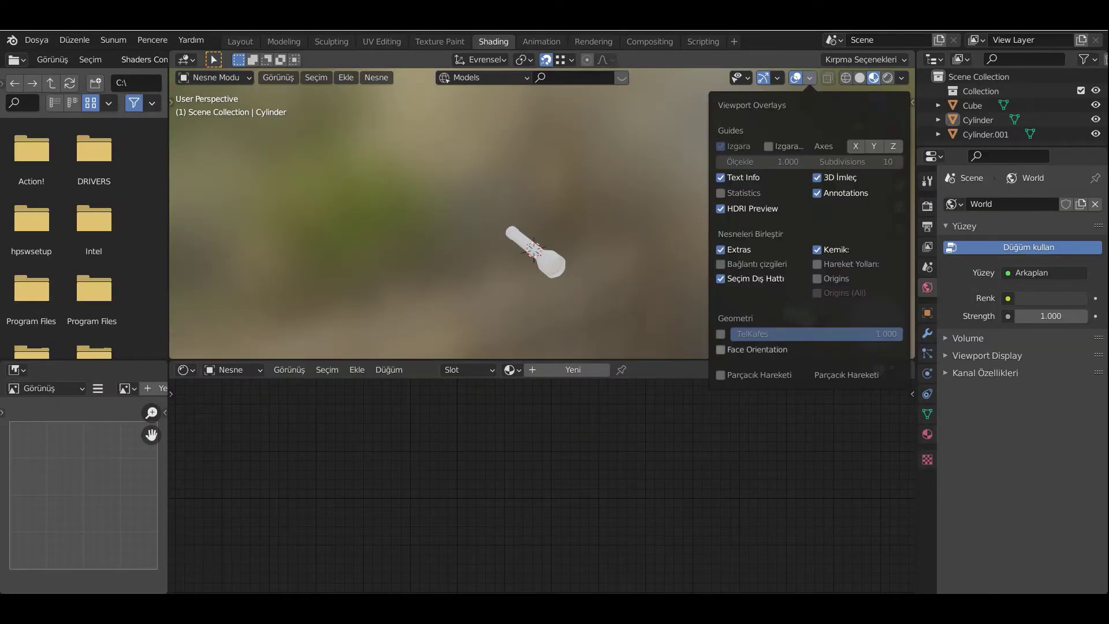
pyautogui.press('Tab')
pyautogui.scroll(5, 537, 231)
pyautogui.moveTo(537, 231); pyautogui.dragTo(597, 234, button='middle')
pyautogui.scroll(2, 541, 214)
# Hide several selected face loops on the flashlight body and reveal them again
pyautogui.press('3')
pyautogui.keyDown('alt'); pyautogui.click(446, 120); pyautogui.keyUp('alt')
pyautogui.keyDown('alt'); pyautogui.keyDown('shift'); pyautogui.click(463, 151); pyautogui.keyUp('shift'); pyautogui.keyUp('alt')
pyautogui.keyDown('alt'); pyautogui.keyDown('shift'); pyautogui.click(491, 202); pyautogui.keyUp('shift'); pyautogui.keyUp('alt')
pyautogui.keyDown('alt'); pyautogui.keyDown('shift'); pyautogui.click(520, 256); pyautogui.keyUp('shift'); pyautogui.keyUp('alt')
pyautogui.keyDown('shift'); pyautogui.click(540, 283); pyautogui.keyUp('shift')
pyautogui.press('h')
pyautogui.scroll(-4, 537, 231)
pyautogui.hotkey('alt', 'h')
# Return to Object Mode and turn off the Face Orientation overlay
pyautogui.press('Tab')
pyautogui.click(809, 77)
pyautogui.click(721, 349)
pyautogui.scroll(-3, 578, 231)
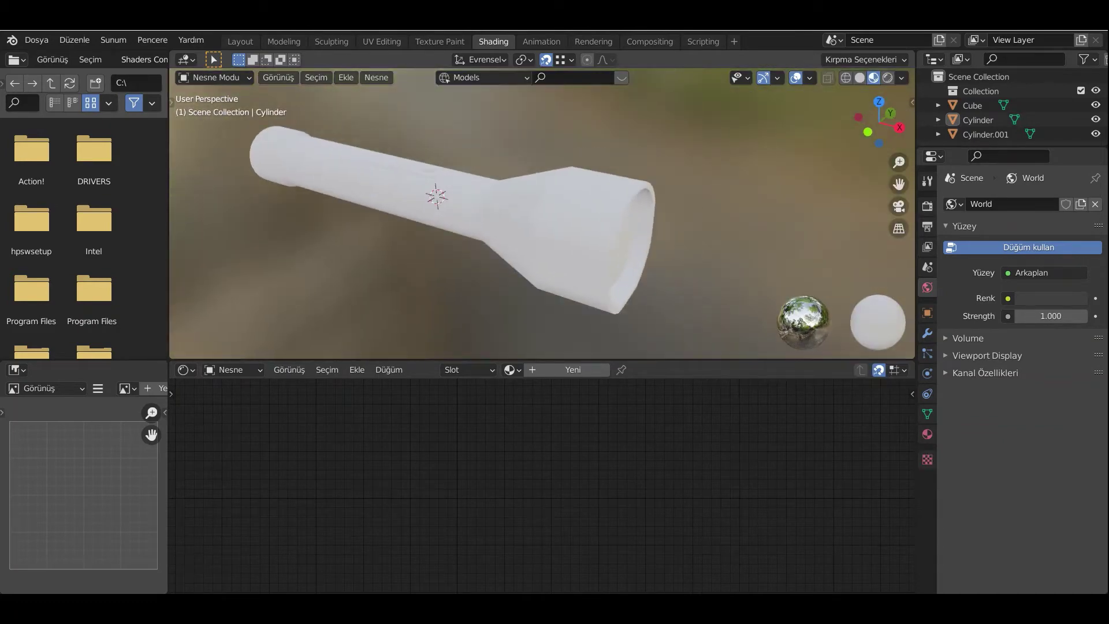
# Create a new material for the flashlight body and select its Principled BSDF node
pyautogui.click(568, 228)
pyautogui.click(572, 369)
pyautogui.moveTo(537, 425); pyautogui.dragTo(612, 481, button='middle')
pyautogui.click(589, 418)
# Load the 3K MetalStainlessSteelBrushedElongated005 SPECULAR maps from the parlak metal folder with Principled Texture Setup
pyautogui.hotkey('ctrl', 'shift', 't')
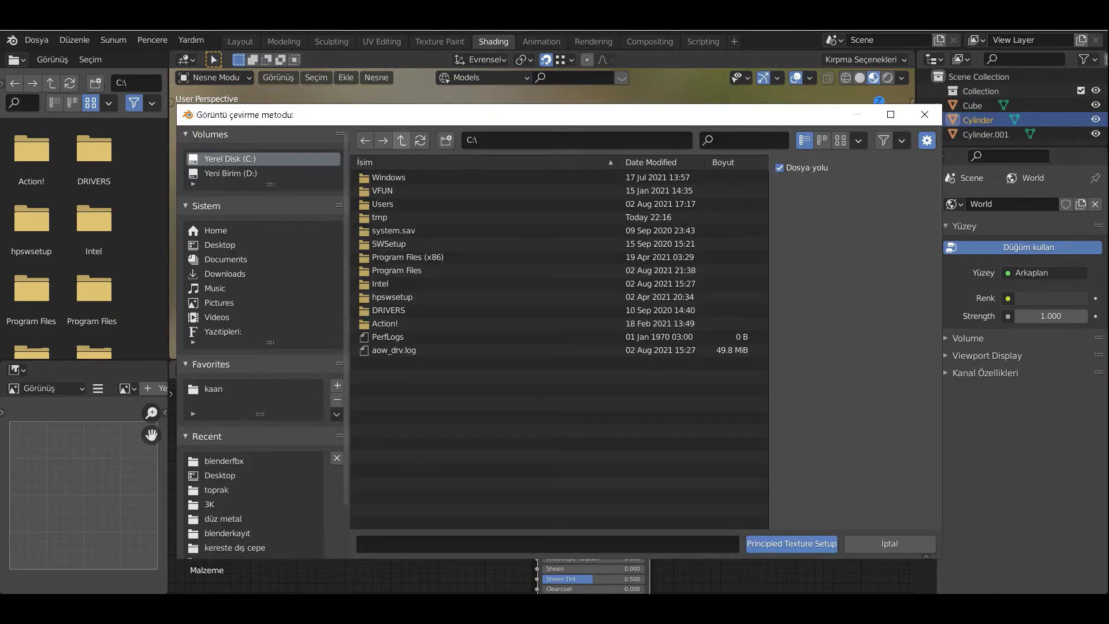
pyautogui.click(230, 173)
pyautogui.doubleClick(383, 377)
pyautogui.doubleClick(388, 190)
pyautogui.scroll(-2, 415, 428)
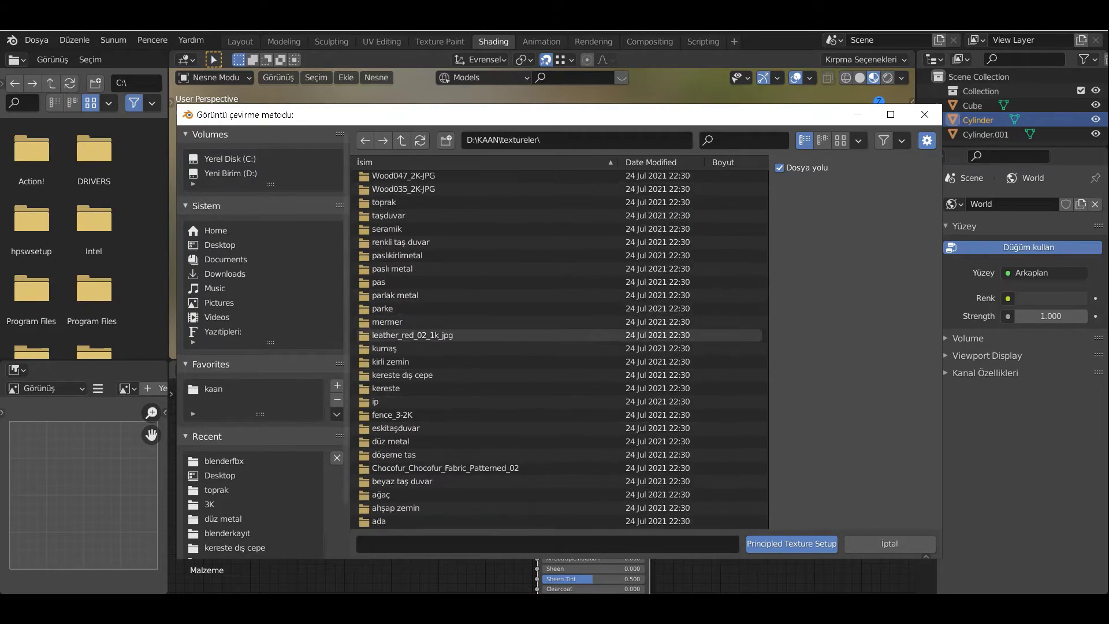
pyautogui.doubleClick(395, 295)
pyautogui.press('BackSpace')
pyautogui.press('BackSpace')
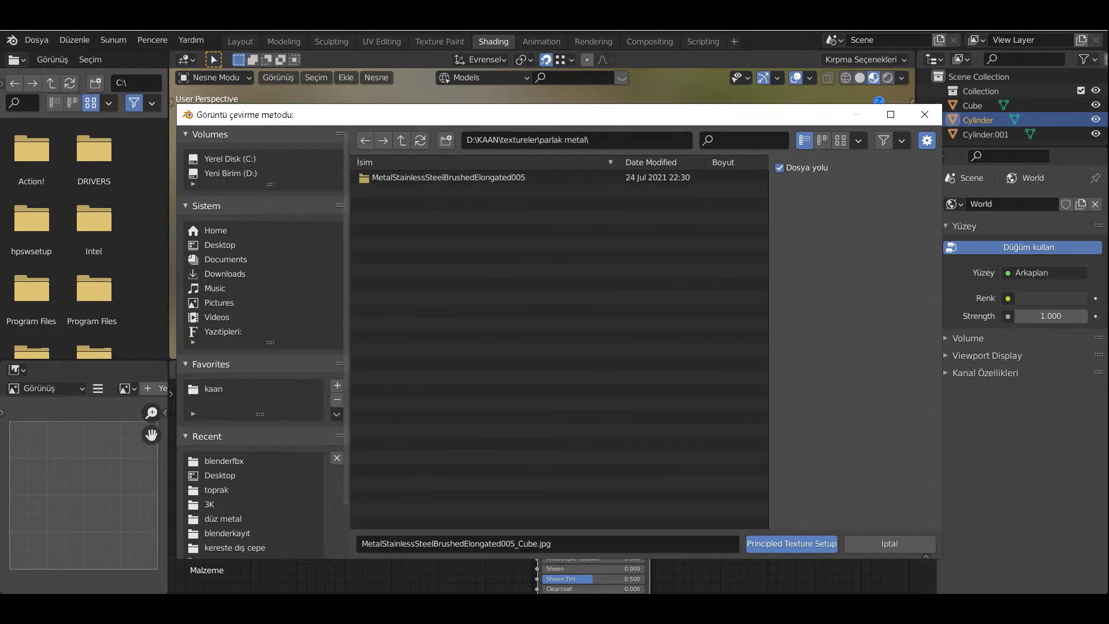
pyautogui.click(365, 141)
pyautogui.doubleClick(386, 177)
pyautogui.moveTo(398, 266); pyautogui.dragTo(396, 168)
pyautogui.click(791, 544)
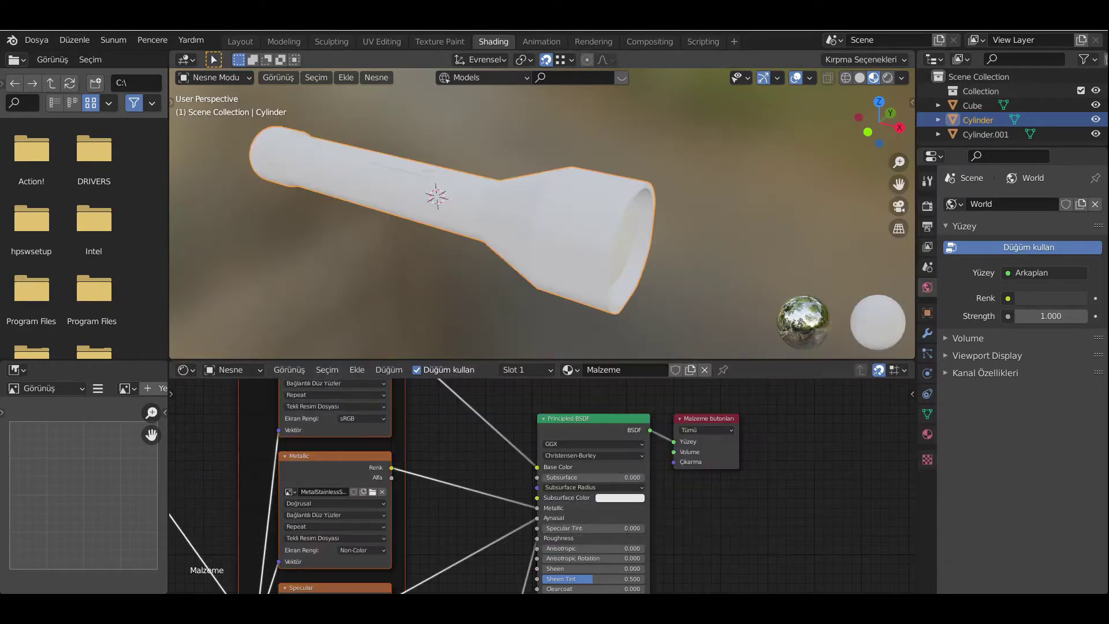
# Try disconnecting the Base Color texture, and undo both that change and the texture setup
pyautogui.click(927, 433)
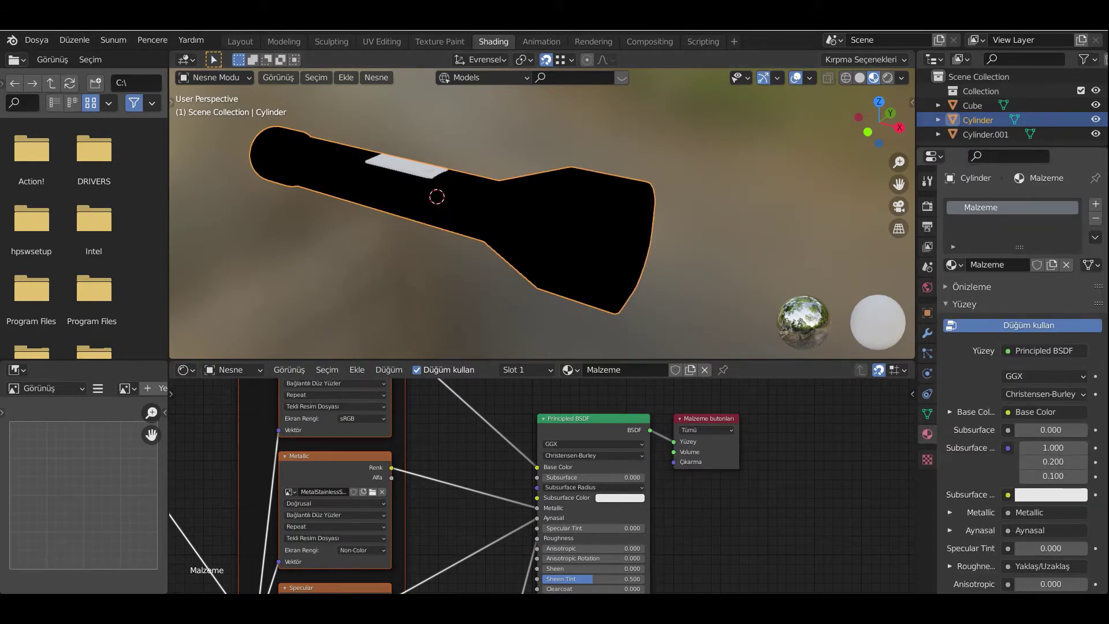
pyautogui.moveTo(378, 143); pyautogui.dragTo(413, 142, button='middle')
pyautogui.scroll(2, 413, 143)
pyautogui.moveTo(582, 581)
pyautogui.mouseDown(button='middle')
pyautogui.moveTo(569, 476)
pyautogui.moveTo(568, 570)
pyautogui.mouseUp(button='middle')
pyautogui.scroll(-1, 569, 489)
pyautogui.moveTo(527, 454); pyautogui.dragTo(483, 457)
pyautogui.hotkey('ctrl', 'z')
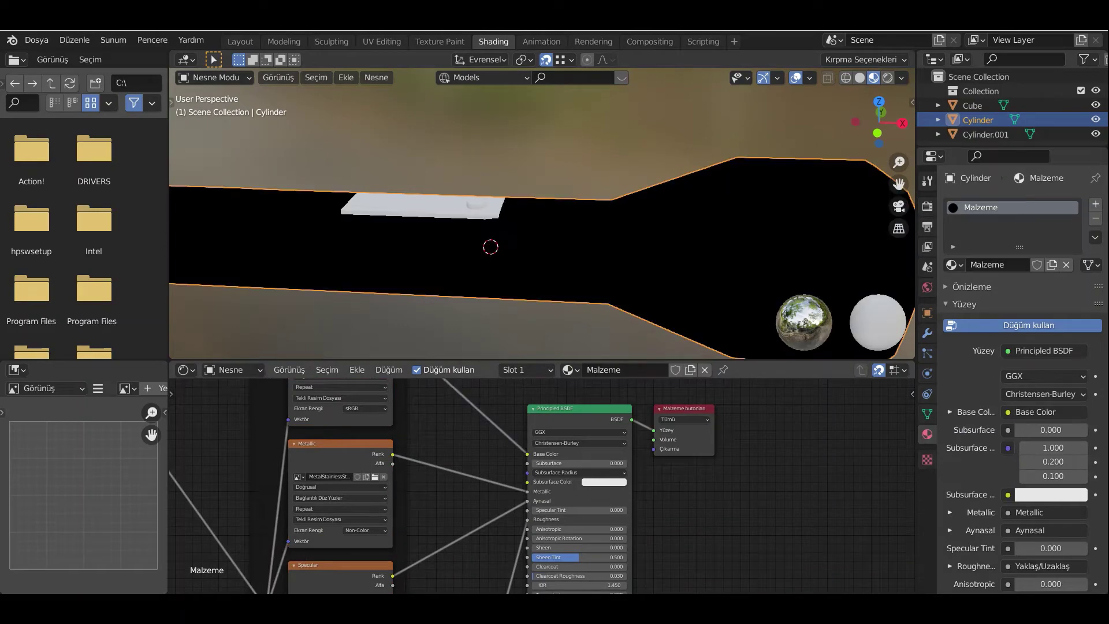
pyautogui.hotkey('ctrl', 'z')
# Load the images in MetalStainlessSteelBrushedElongated005's Previews folder into the material with Principled Texture Setup
pyautogui.hotkey('ctrl', 'shift', 't')
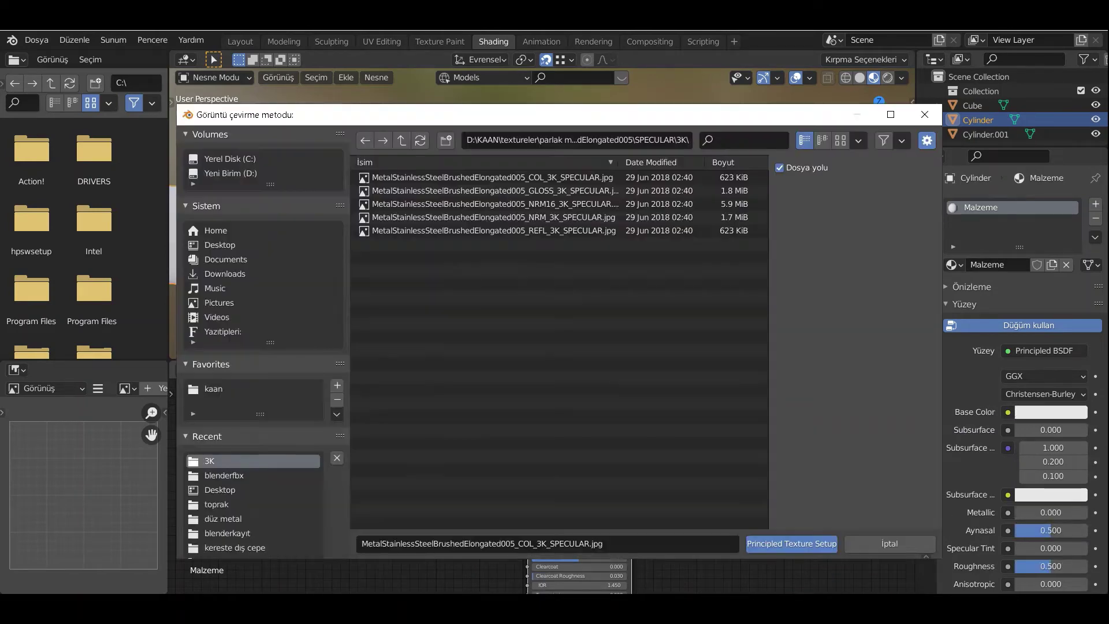
pyautogui.press('BackSpace')
pyautogui.hotkey('shift', 'BackSpace')
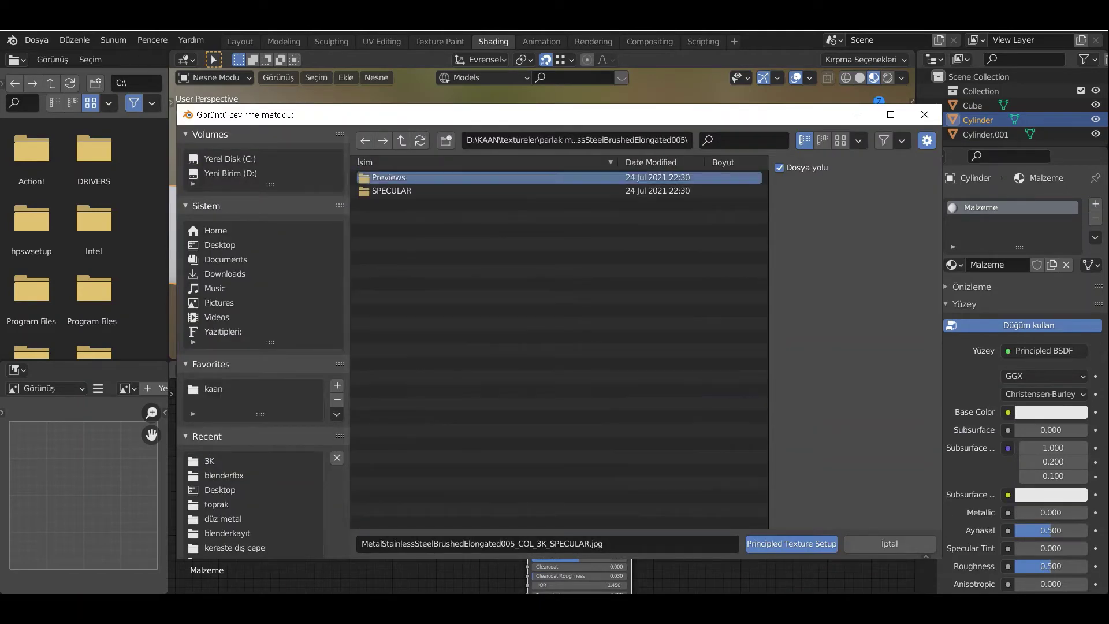
pyautogui.press('a')
pyautogui.press('Return')
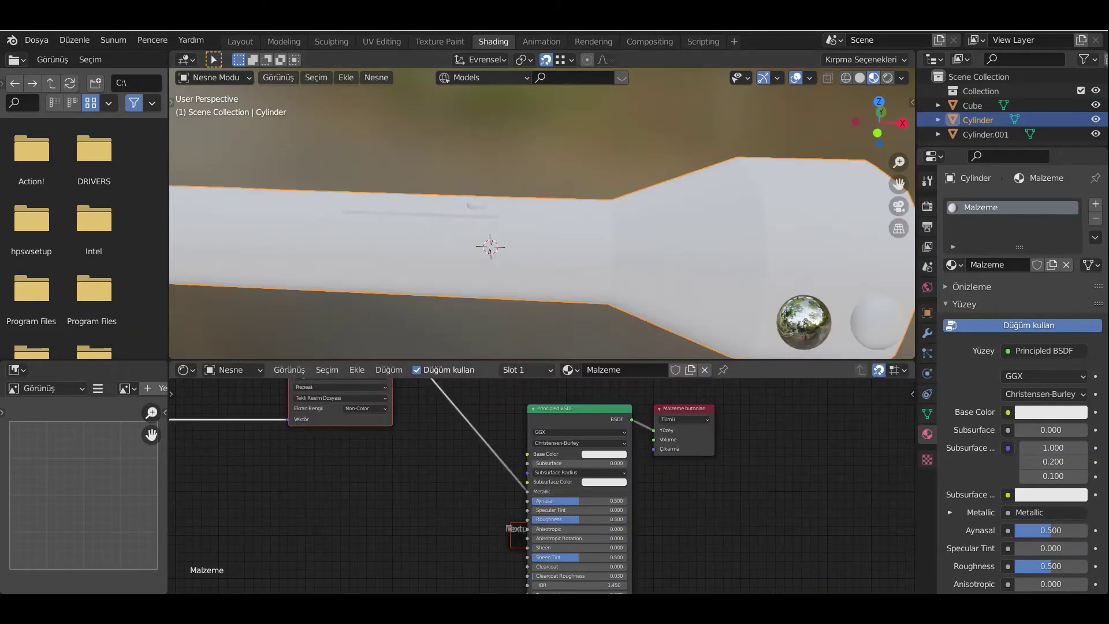
# Build the material from the parlak metal folder's 3K MetalStainlessSteelBrushedElongated005 SPECULAR maps with Principled Texture Setup, and disconnect its Specular texture
pyautogui.hotkey('ctrl', 'shift', 't')
pyautogui.press('BackSpace')
pyautogui.press('BackSpace')
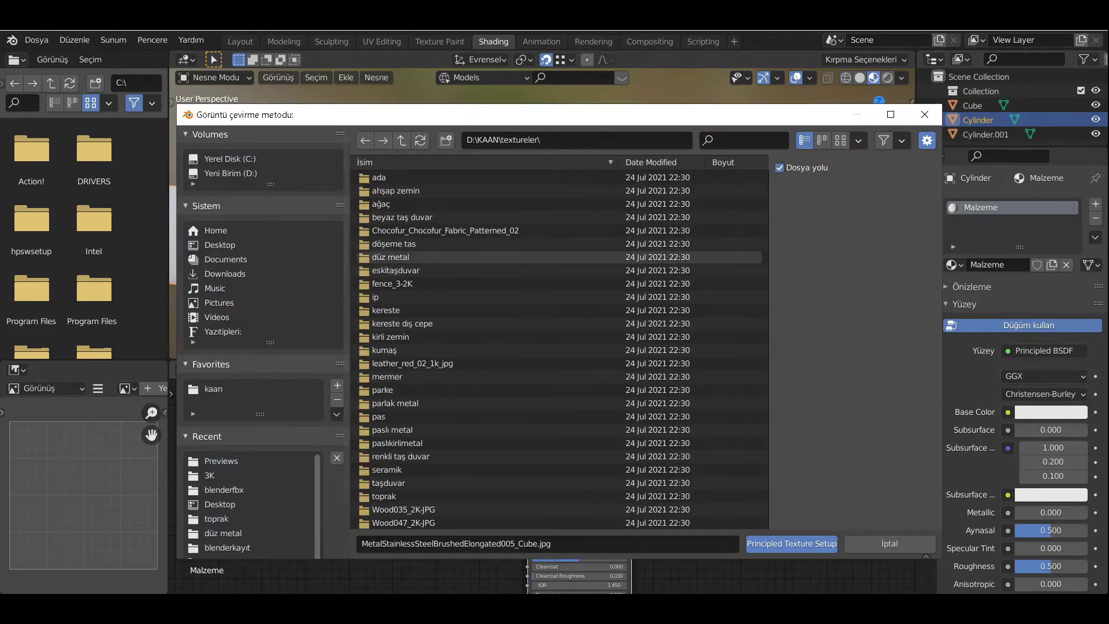
pyautogui.scroll(-2, 520, 257)
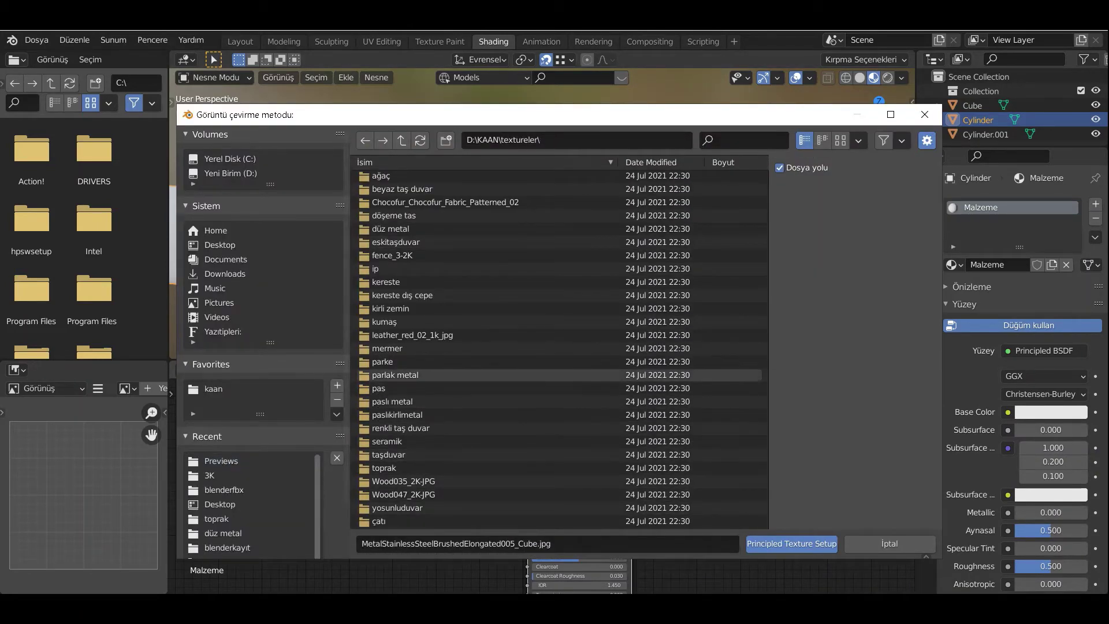
pyautogui.doubleClick(416, 375)
pyautogui.doubleClick(424, 176)
pyautogui.doubleClick(425, 189)
pyautogui.doubleClick(424, 176)
pyautogui.moveTo(441, 278); pyautogui.dragTo(416, 172)
pyautogui.click(791, 544)
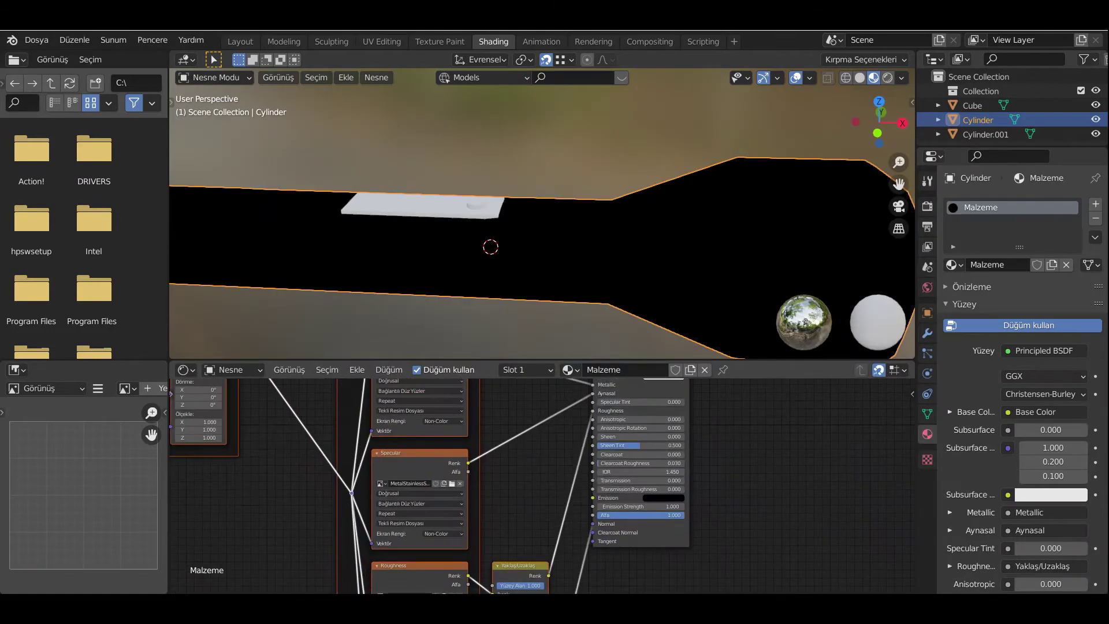
pyautogui.moveTo(519, 428); pyautogui.dragTo(472, 547, button='middle')
pyautogui.moveTo(545, 513); pyautogui.dragTo(508, 514)
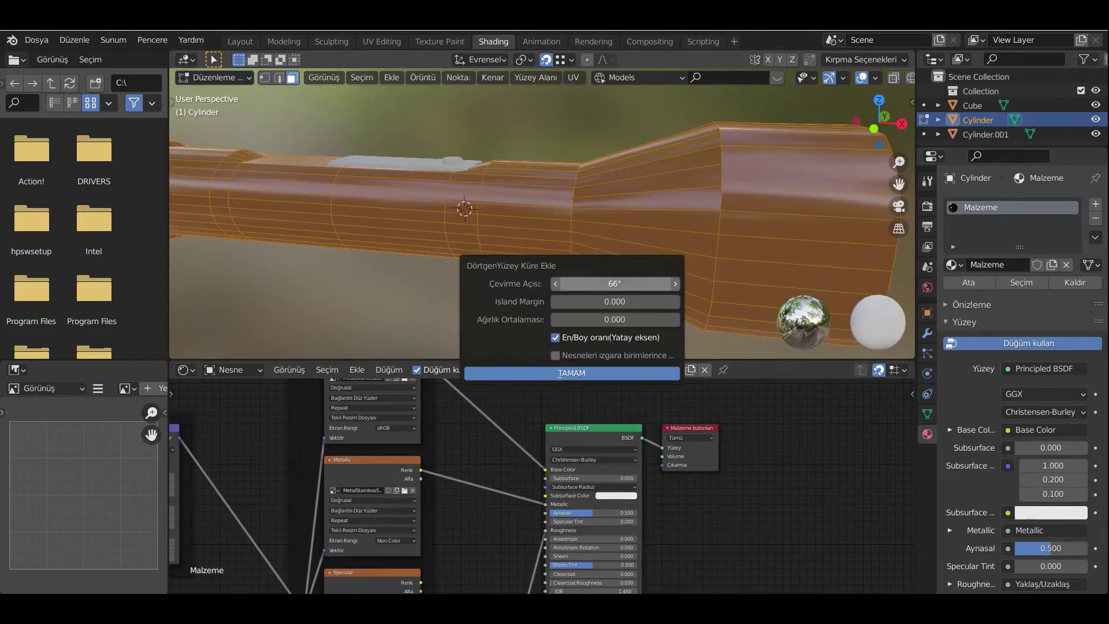
# Unwrap the whole flashlight body with Smart UV Project at a 66° angle limit and an island margin of 0
pyautogui.click(571, 373)
pyautogui.press('Tab')
pyautogui.moveTo(554, 272); pyautogui.dragTo(577, 274, button='middle')
pyautogui.scroll(-6, 542, 486)
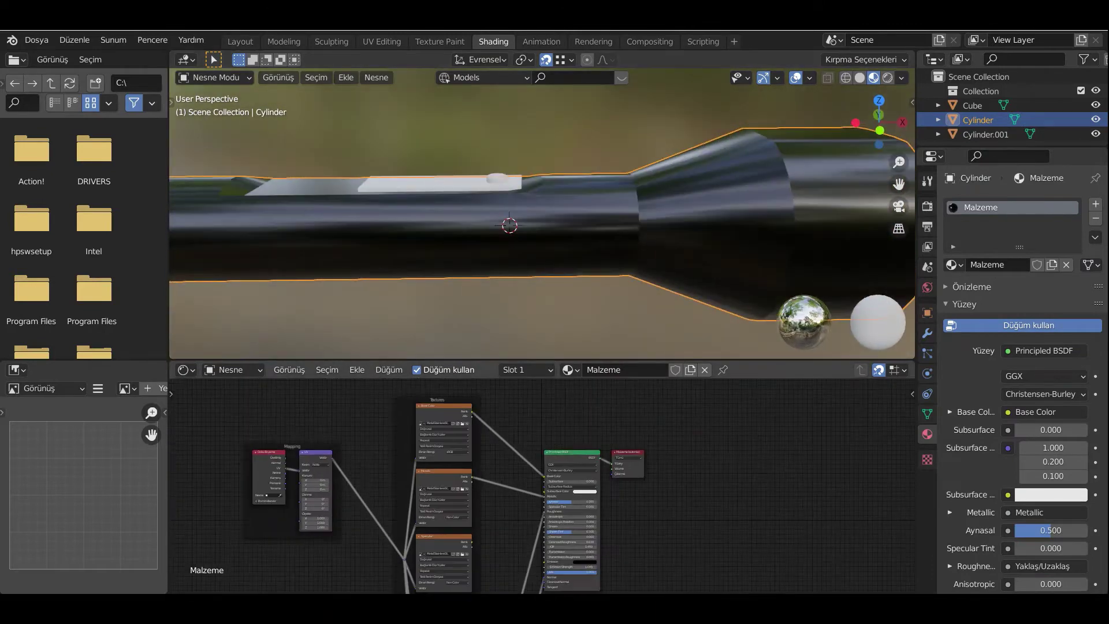
# Replace the steel texture nodes by running Principled Texture Setup on the maps in the paslı metal folder's RustPlain007 subfolder
pyautogui.moveTo(472, 541); pyautogui.dragTo(544, 501)
pyautogui.press('x')
pyautogui.hotkey('ctrl', 'shift', 't')
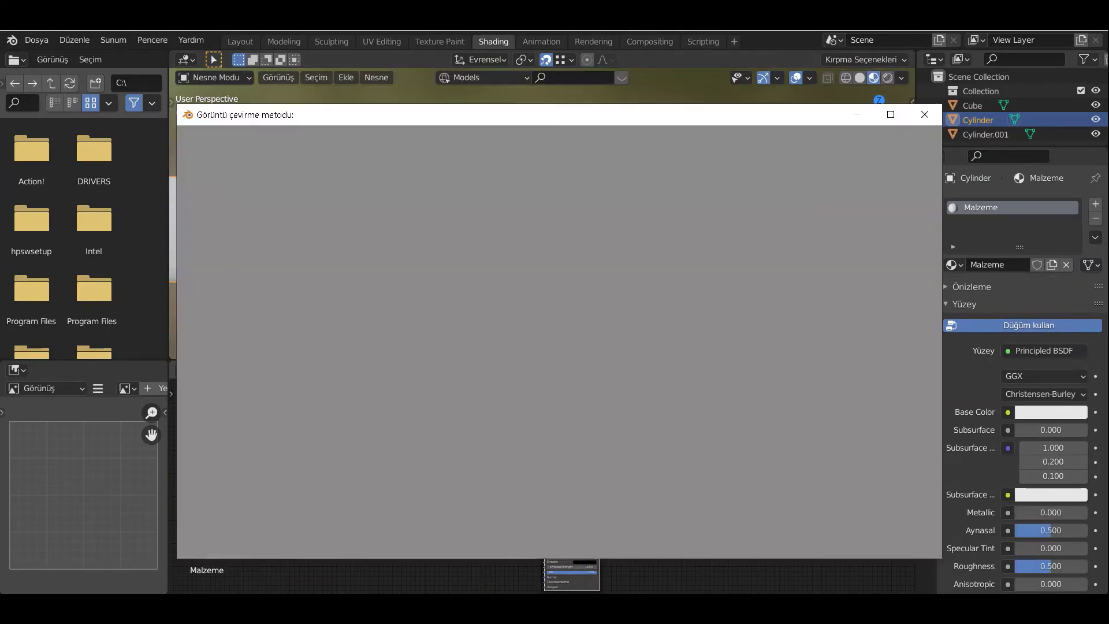
pyautogui.click(393, 430)
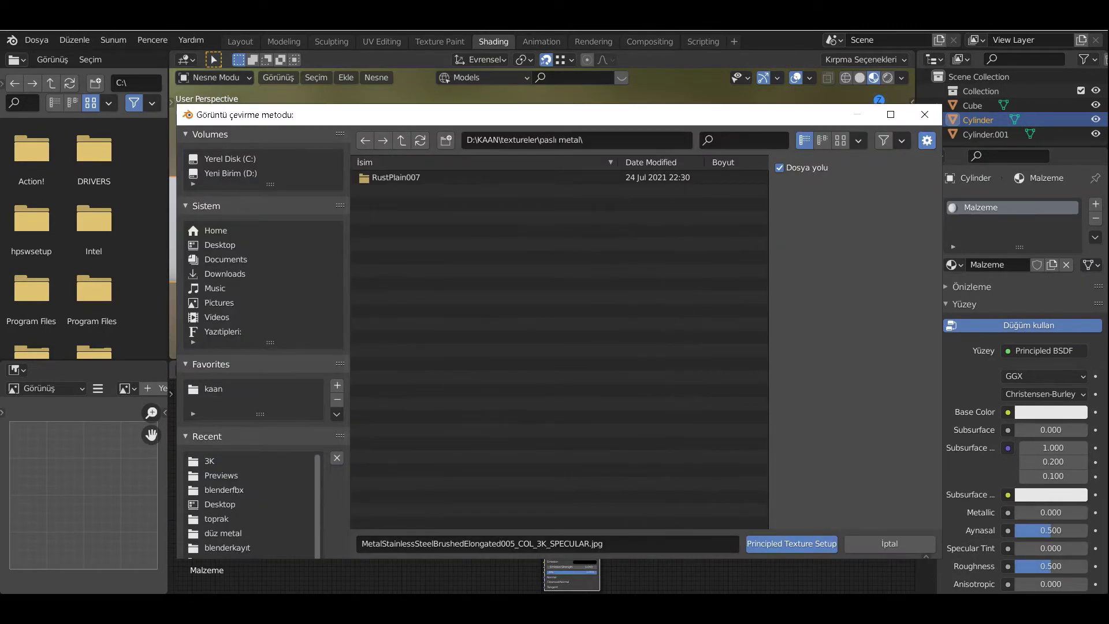
pyautogui.doubleClick(404, 177)
pyautogui.click(791, 544)
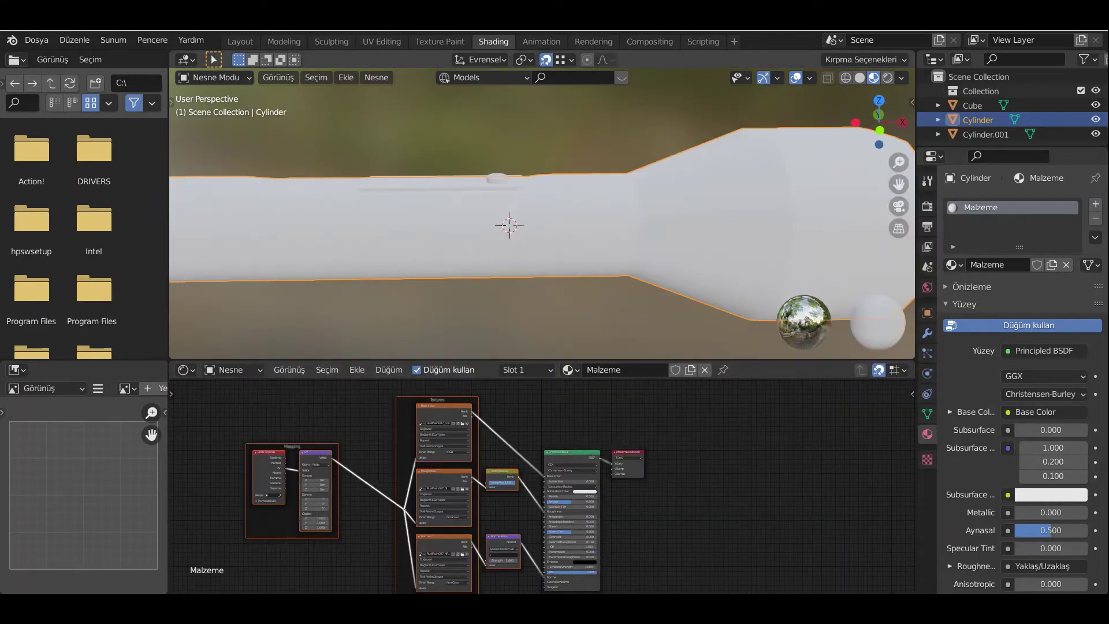
# Unwrap the whole flashlight body with Smart UV Project at a 66° angle limit and an island margin of 0.010
pyautogui.press('Tab')
pyautogui.press('u')
pyautogui.click(587, 240)
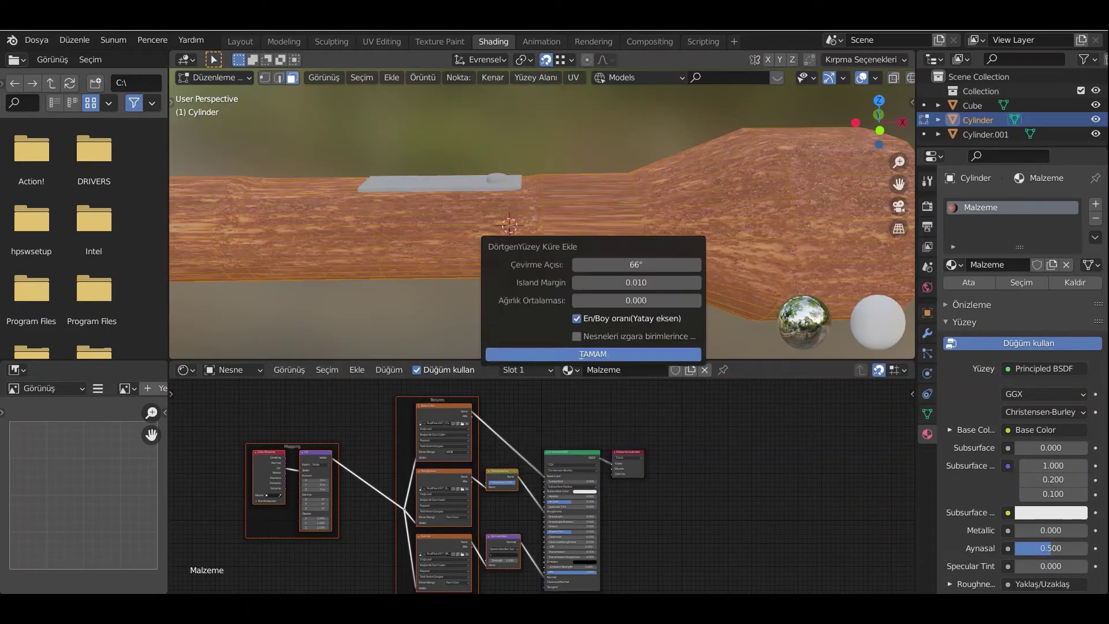
pyautogui.click(591, 353)
pyautogui.press('Tab')
# Disconnect the Base Color texture, make the body's base color a very dark grey and set Metallic to 1
pyautogui.scroll(-3, 589, 242)
pyautogui.moveTo(589, 243); pyautogui.dragTo(569, 231, button='middle')
pyautogui.scroll(11, 543, 486)
pyautogui.moveTo(547, 461); pyautogui.dragTo(524, 413)
pyautogui.click(647, 461)
pyautogui.moveTo(722, 298); pyautogui.dragTo(722, 364)
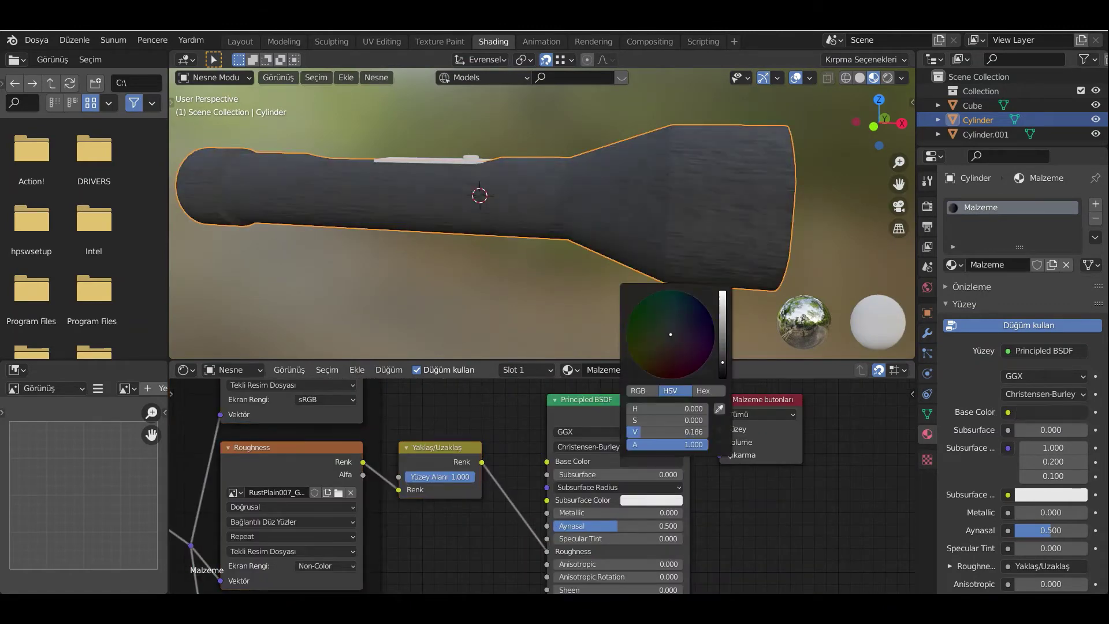
pyautogui.moveTo(618, 513); pyautogui.dragTo(745, 513)
# Set the factor of the Yaklaş/Uzaklaş (Invert) node between the Roughness texture and the shader to 0.333
pyautogui.moveTo(554, 220); pyautogui.dragTo(560, 249, button='middle')
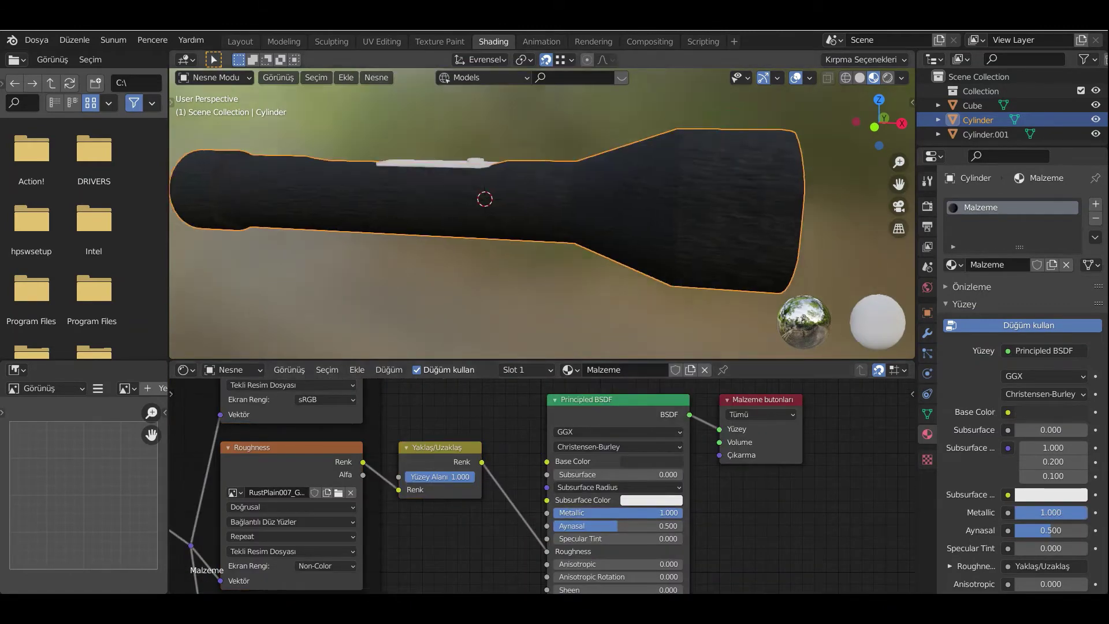
pyautogui.scroll(3, 560, 231)
pyautogui.keyDown('shift'); pyautogui.moveTo(636, 231); pyautogui.dragTo(405, 225, button='middle'); pyautogui.keyUp('shift')
pyautogui.moveTo(577, 231)
pyautogui.mouseDown(button='middle')
pyautogui.moveTo(509, 225)
pyautogui.moveTo(583, 236)
pyautogui.mouseUp(button='middle')
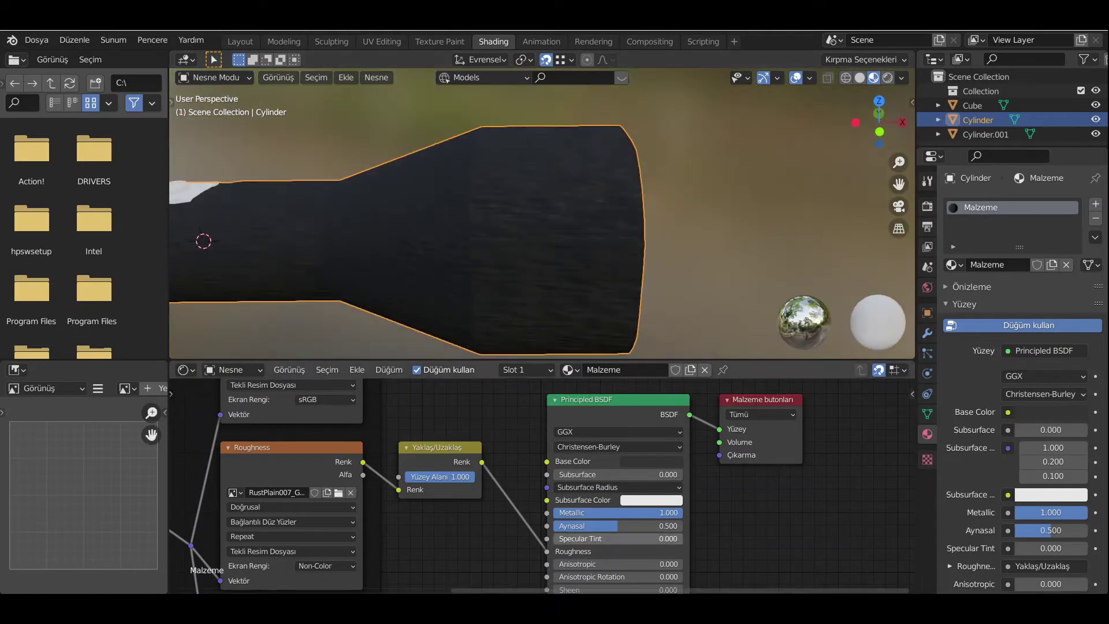
pyautogui.moveTo(439, 476); pyautogui.dragTo(411, 477)
pyautogui.moveTo(427, 476); pyautogui.dragTo(428, 477)
# Add a ColorRamp node and wire it between the Base Color texture and the shader's Base Color input
pyautogui.scroll(-2, 431, 479)
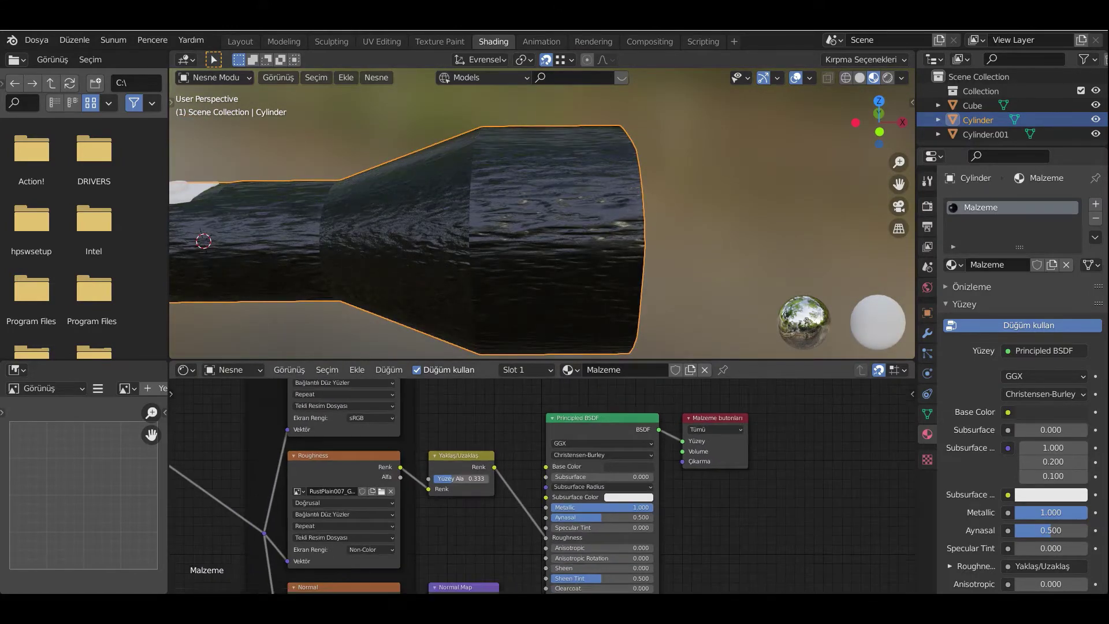
pyautogui.moveTo(430, 478); pyautogui.dragTo(480, 530, button='middle')
pyautogui.hotkey('shift', 'a')
pyautogui.press('s')
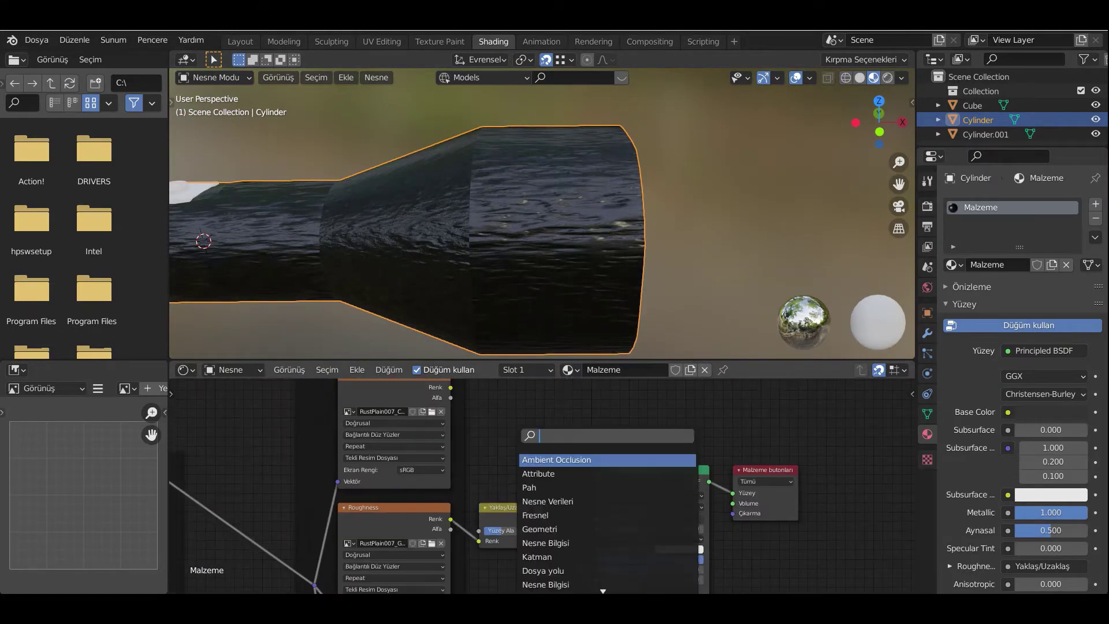
pyautogui.press('Return')
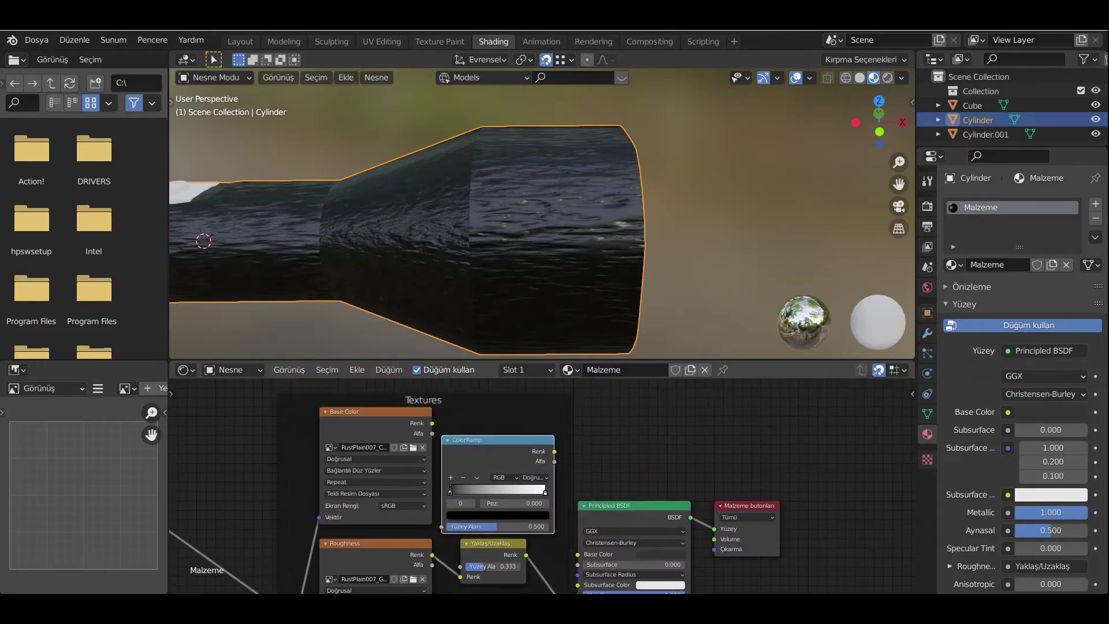
pyautogui.moveTo(564, 442); pyautogui.dragTo(577, 554)
pyautogui.moveTo(432, 424); pyautogui.dragTo(465, 482)
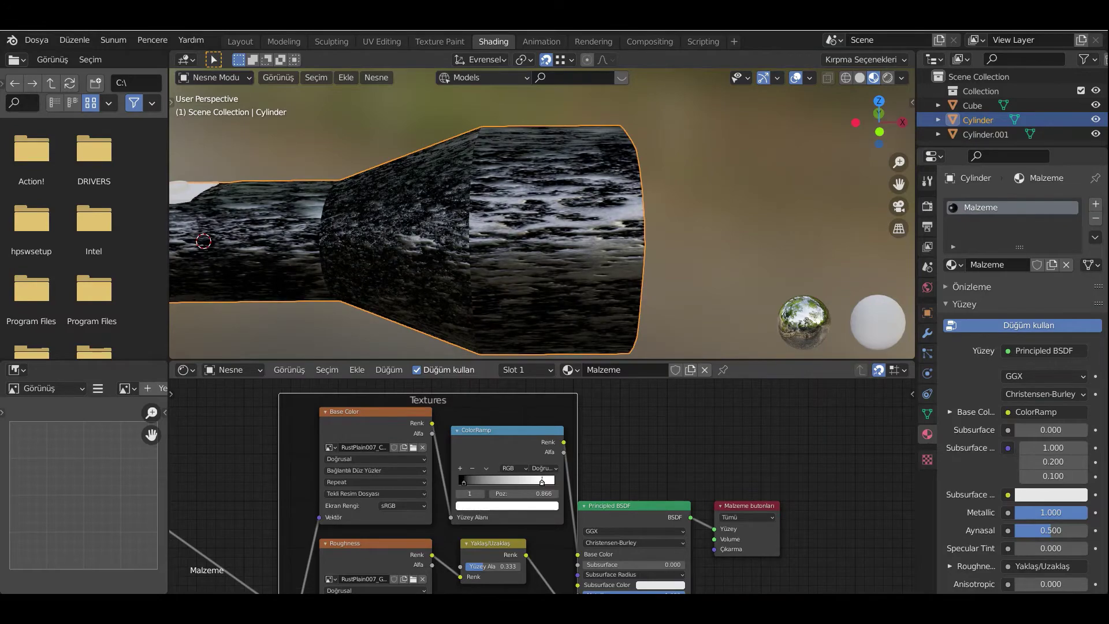
# Adjust the ColorRamp so its black stop sits at 0.000 and its white stop at 0.264
pyautogui.moveTo(542, 482); pyautogui.dragTo(491, 481)
pyautogui.scroll(-4, 542, 213)
pyautogui.moveTo(542, 213); pyautogui.dragTo(583, 208, button='middle')
pyautogui.scroll(3, 574, 243)
pyautogui.scroll(-2, 576, 202)
pyautogui.moveTo(463, 481)
pyautogui.mouseDown()
pyautogui.moveTo(481, 481)
pyautogui.moveTo(461, 482)
pyautogui.mouseUp()
pyautogui.moveTo(537, 220); pyautogui.dragTo(578, 271, button='middle')
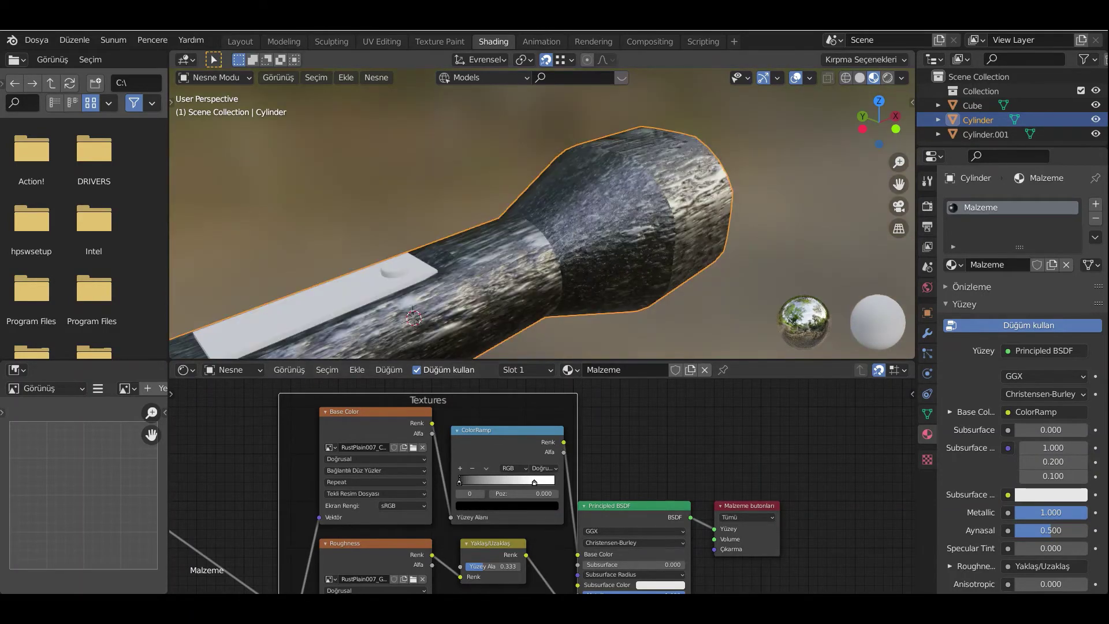
pyautogui.moveTo(534, 481); pyautogui.dragTo(466, 482)
pyautogui.moveTo(519, 260)
pyautogui.mouseDown(button='middle')
pyautogui.moveTo(479, 214)
pyautogui.moveTo(554, 219)
pyautogui.moveTo(523, 254)
pyautogui.mouseUp(button='middle')
pyautogui.moveTo(467, 481); pyautogui.dragTo(485, 481)
pyautogui.scroll(-1, 508, 248)
pyautogui.moveTo(491, 248)
pyautogui.mouseDown(button='middle')
pyautogui.moveTo(571, 220)
pyautogui.moveTo(497, 249)
pyautogui.mouseUp(button='middle')
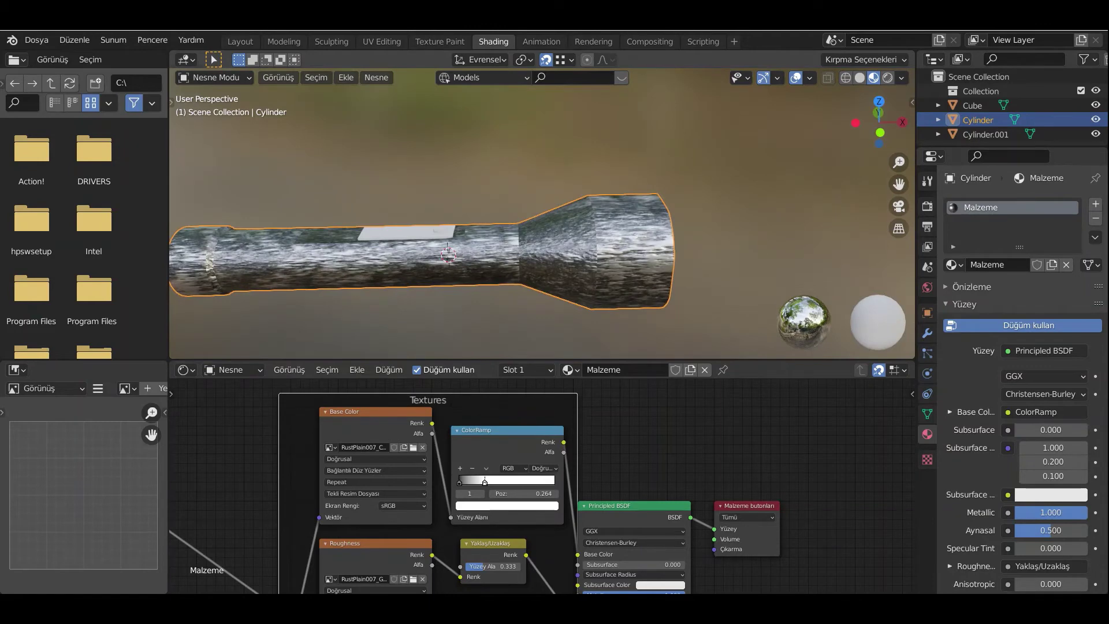
# Connect the Base Color texture directly to the shader's Base Color, and try the ColorRamp output on the Subsurface inputs
pyautogui.moveTo(576, 553); pyautogui.dragTo(578, 554)
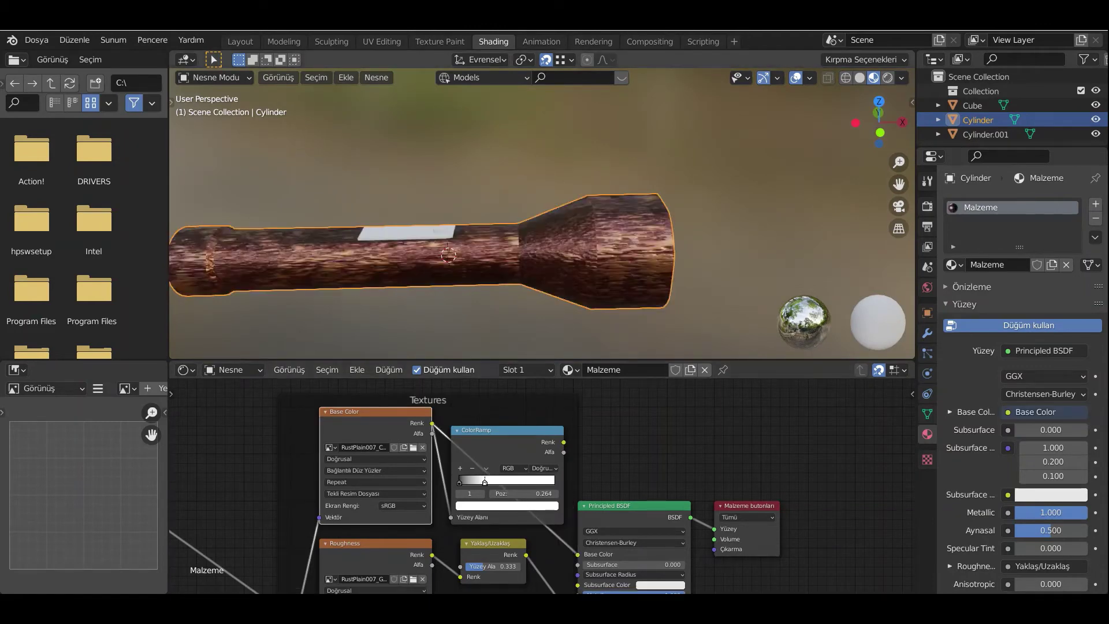
pyautogui.scroll(3, 519, 231)
pyautogui.moveTo(520, 231)
pyautogui.mouseDown(button='middle')
pyautogui.moveTo(560, 260)
pyautogui.moveTo(538, 239)
pyautogui.mouseUp(button='middle')
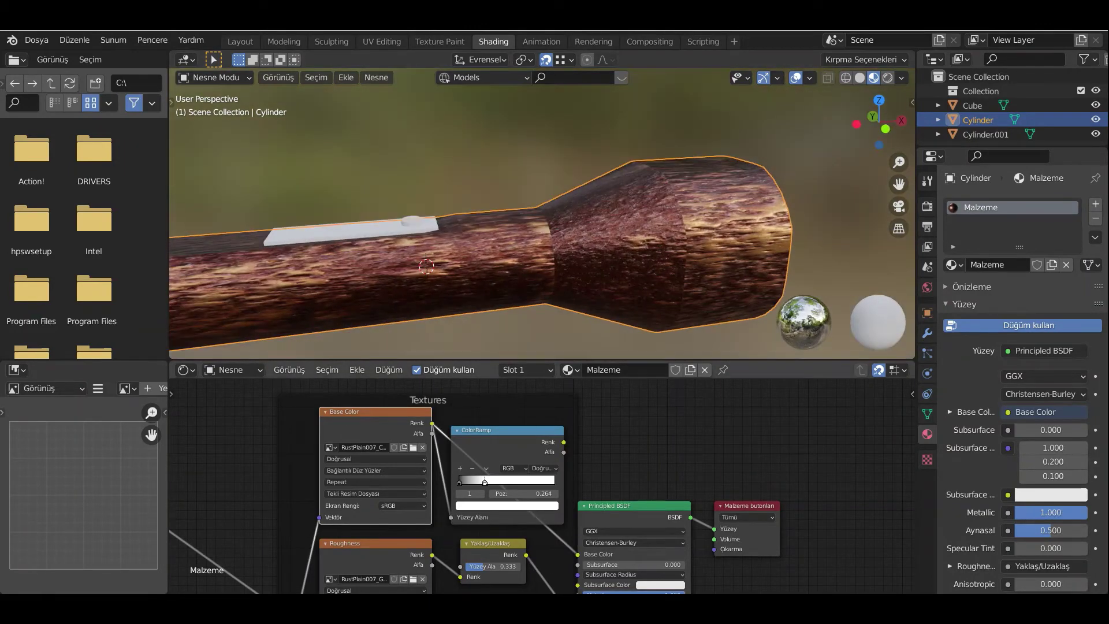
pyautogui.scroll(-1, 536, 485)
pyautogui.moveTo(536, 485); pyautogui.dragTo(532, 459, button='middle')
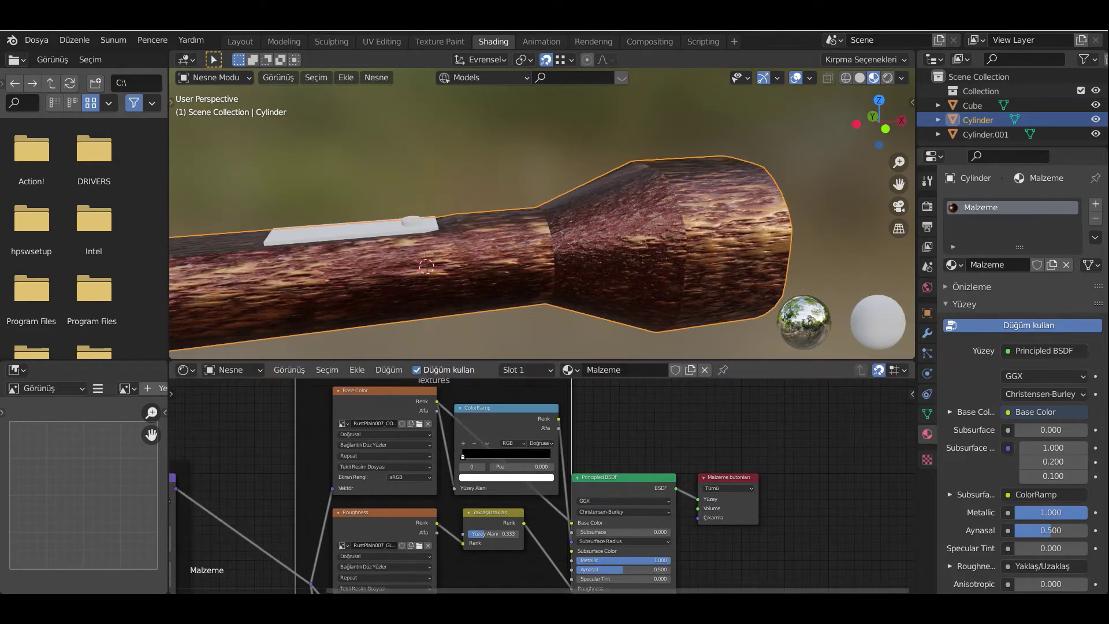
pyautogui.moveTo(571, 550); pyautogui.dragTo(571, 532)
pyautogui.moveTo(462, 457); pyautogui.dragTo(464, 456)
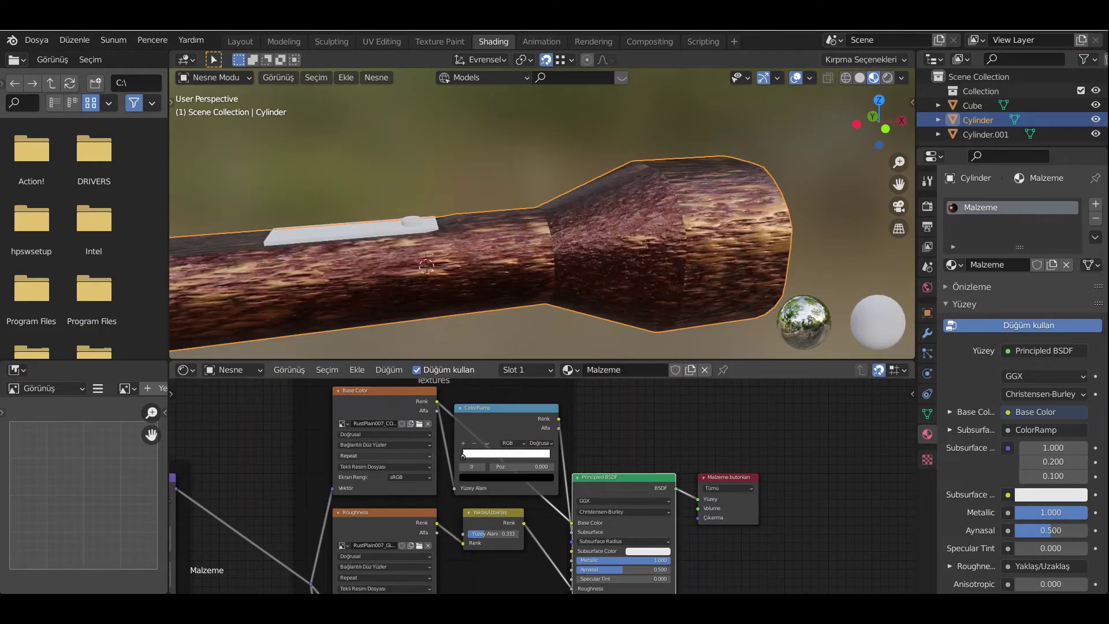
# Delete all texture, mapping and adjustment nodes feeding the body's Principled BSDF shader
pyautogui.scroll(-6, 542, 484)
pyautogui.moveTo(541, 484)
pyautogui.mouseDown(button='middle')
pyautogui.moveTo(562, 439)
pyautogui.moveTo(529, 470)
pyautogui.mouseUp(button='middle')
pyautogui.moveTo(532, 399); pyautogui.dragTo(291, 587)
pyautogui.press('x')
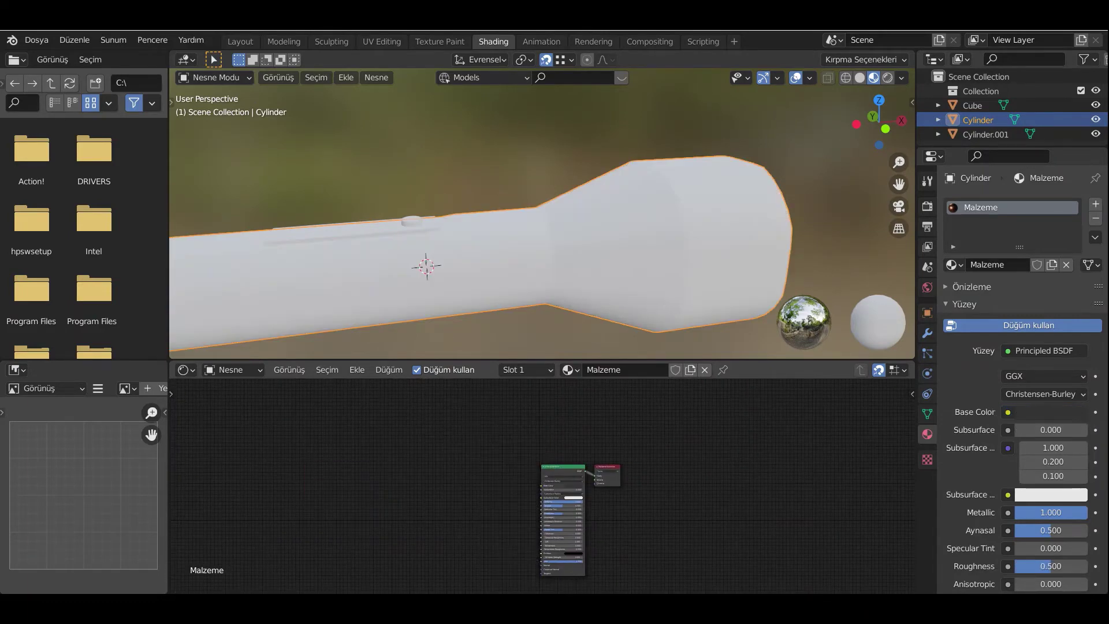
# Set the body material's Roughness to 0.322 and its Specular (Aynasal) to 0
pyautogui.click(563, 470)
pyautogui.scroll(10, 563, 487)
pyautogui.moveTo(543, 277); pyautogui.dragTo(486, 271, button='middle')
pyautogui.scroll(5, 563, 486)
pyautogui.moveTo(577, 508); pyautogui.dragTo(501, 431, button='middle')
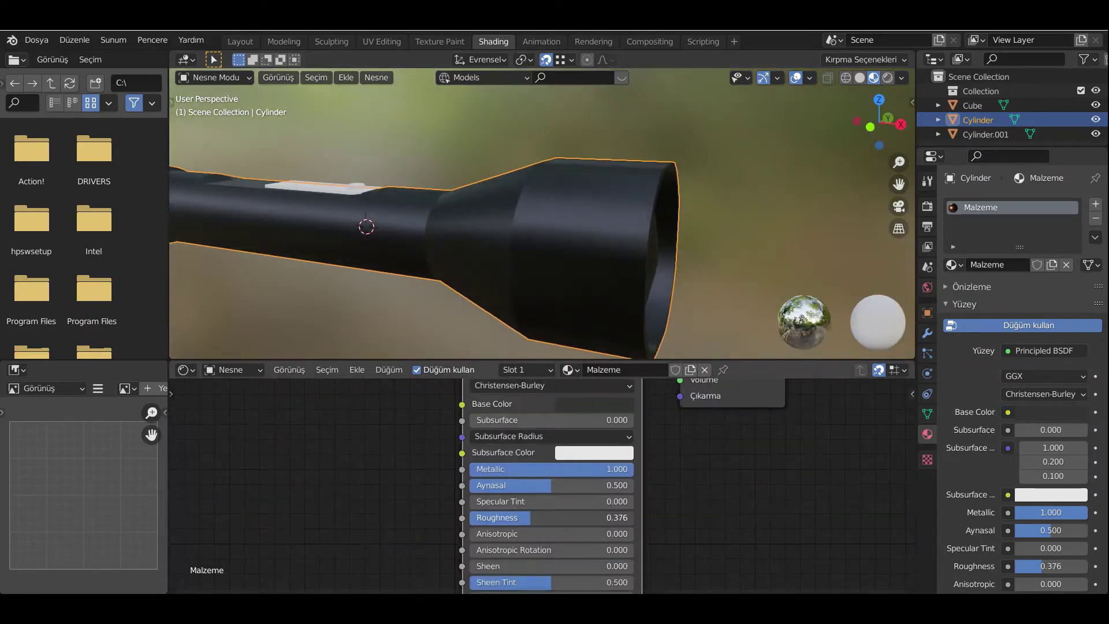
pyautogui.moveTo(555, 485); pyautogui.dragTo(480, 486)
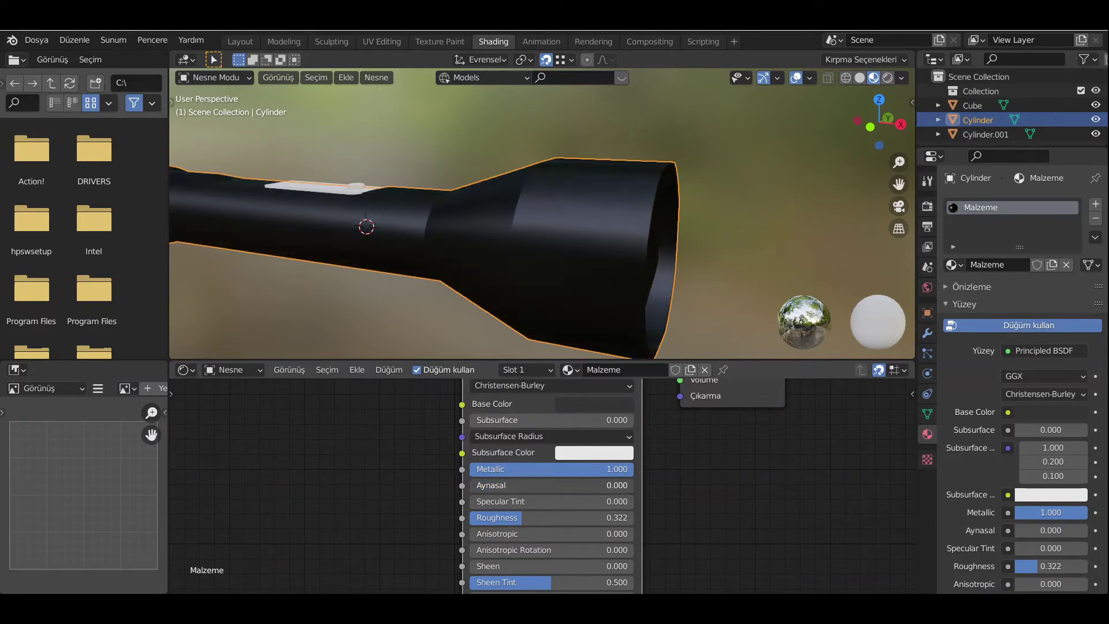
# Add a second material slot to the body and select the linked reflector mesh inside the flashlight head
pyautogui.scroll(-2, 549, 485)
pyautogui.moveTo(543, 231); pyautogui.dragTo(497, 214, button='middle')
pyautogui.scroll(3, 542, 214)
pyautogui.click(1095, 203)
pyautogui.press('Tab')
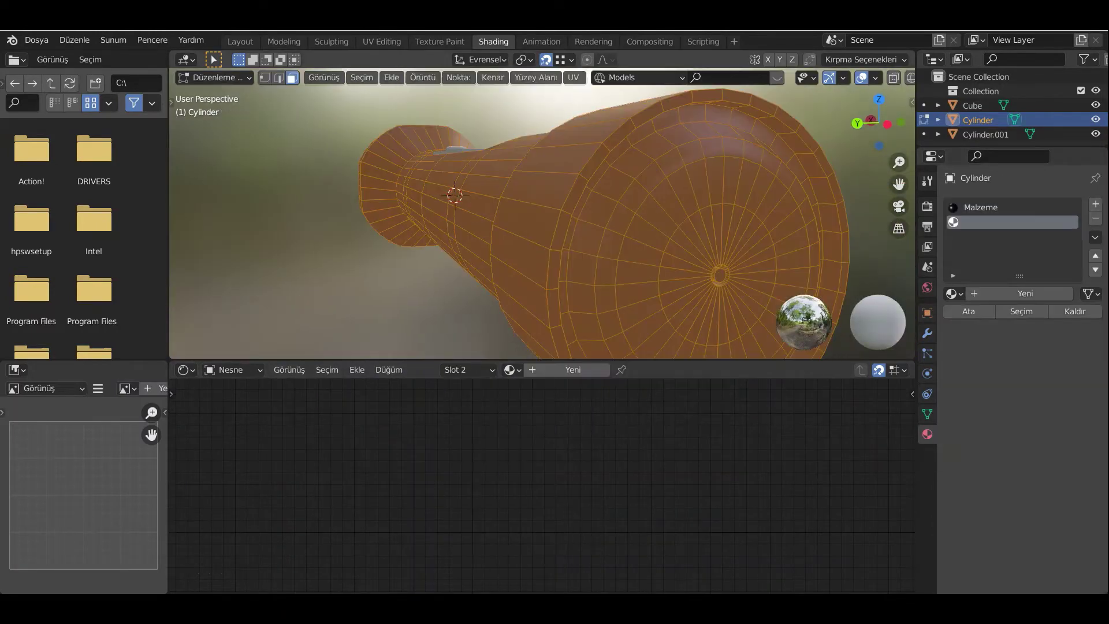
pyautogui.click(696, 241)
pyautogui.hotkey('ctrl', 'l')
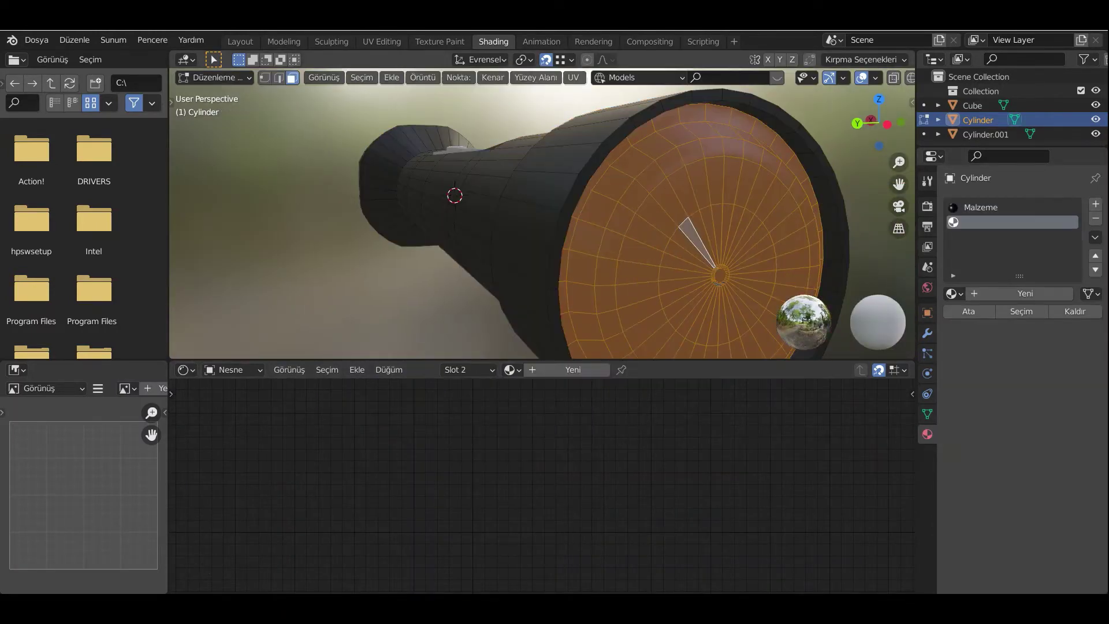
pyautogui.press('KP_Decimal')
pyautogui.moveTo(543, 231); pyautogui.dragTo(519, 220, button='middle')
# Create a new material in the second slot with a dark base color, Specular 0 and Roughness 1
pyautogui.click(573, 369)
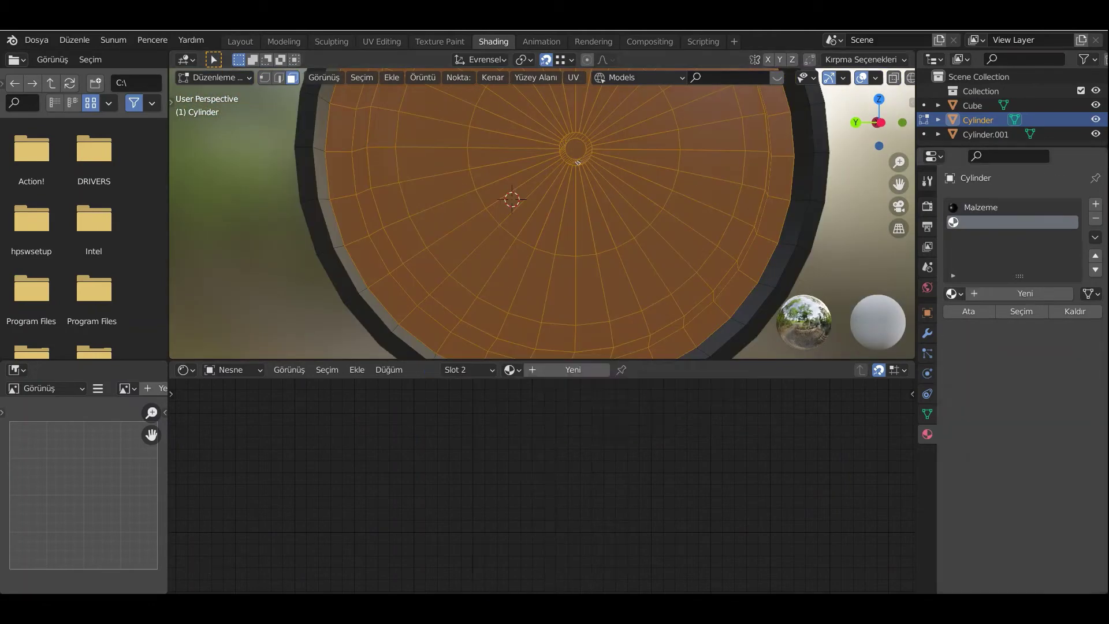
pyautogui.click(583, 421)
pyautogui.moveTo(657, 260); pyautogui.dragTo(656, 323)
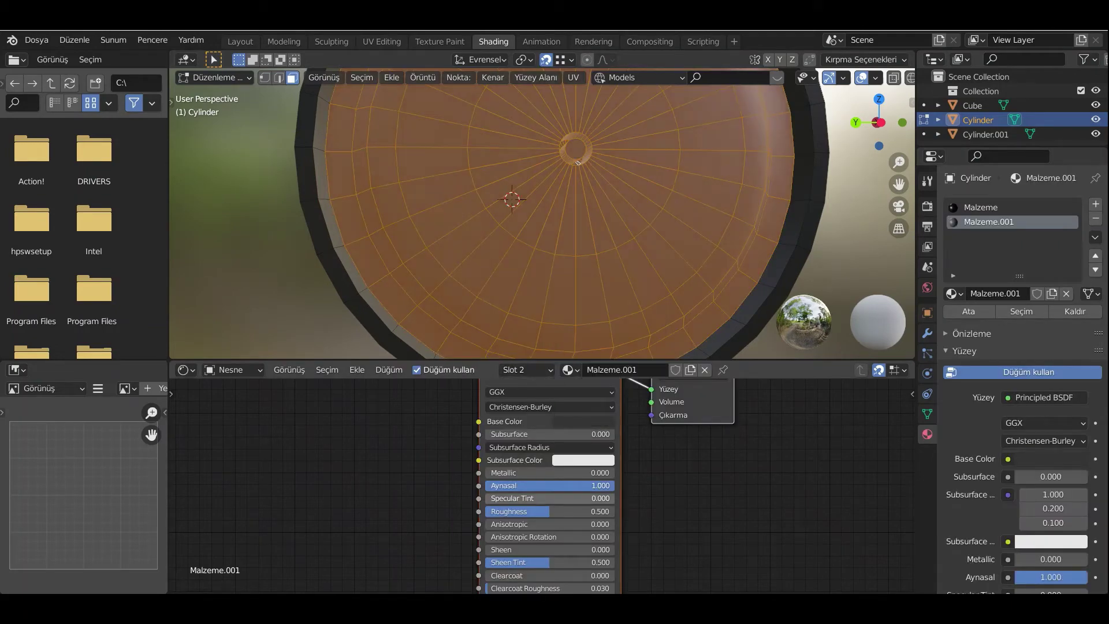
pyautogui.moveTo(520, 485); pyautogui.dragTo(612, 485)
pyautogui.press('Tab')
pyautogui.moveTo(525, 511); pyautogui.dragTo(488, 486)
# Select the small bulb part at the reflector's centre and create a third-slot material with Metallic 1 and Roughness 0.205
pyautogui.moveTo(543, 213); pyautogui.dragTo(612, 173, button='middle')
pyautogui.press('Tab')
pyautogui.scroll(3, 543, 214)
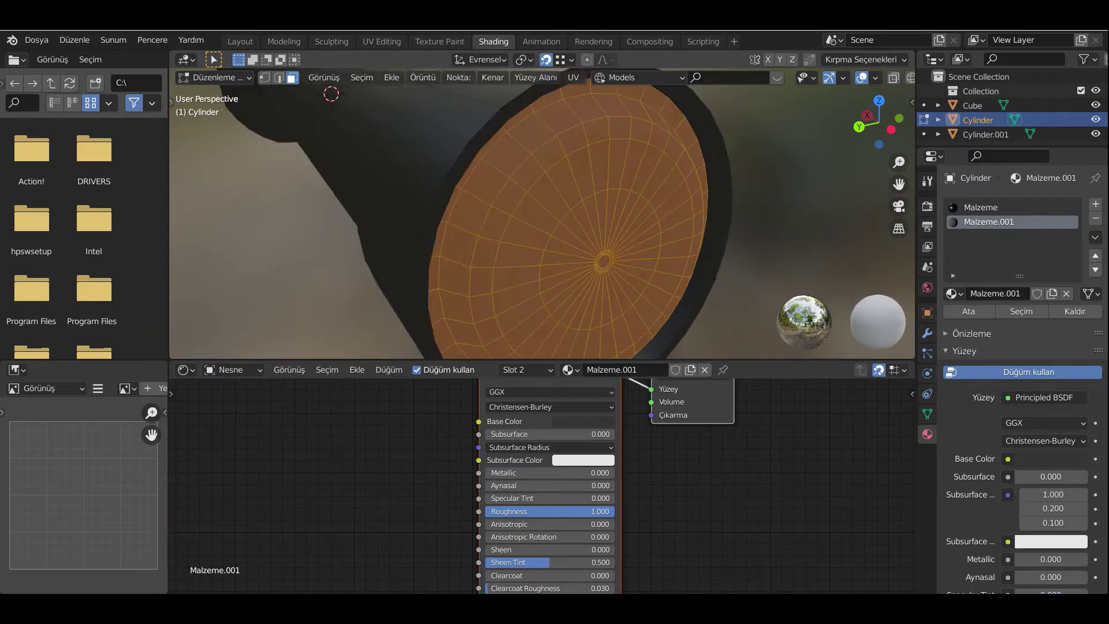
pyautogui.press('i')
pyautogui.click(1095, 204)
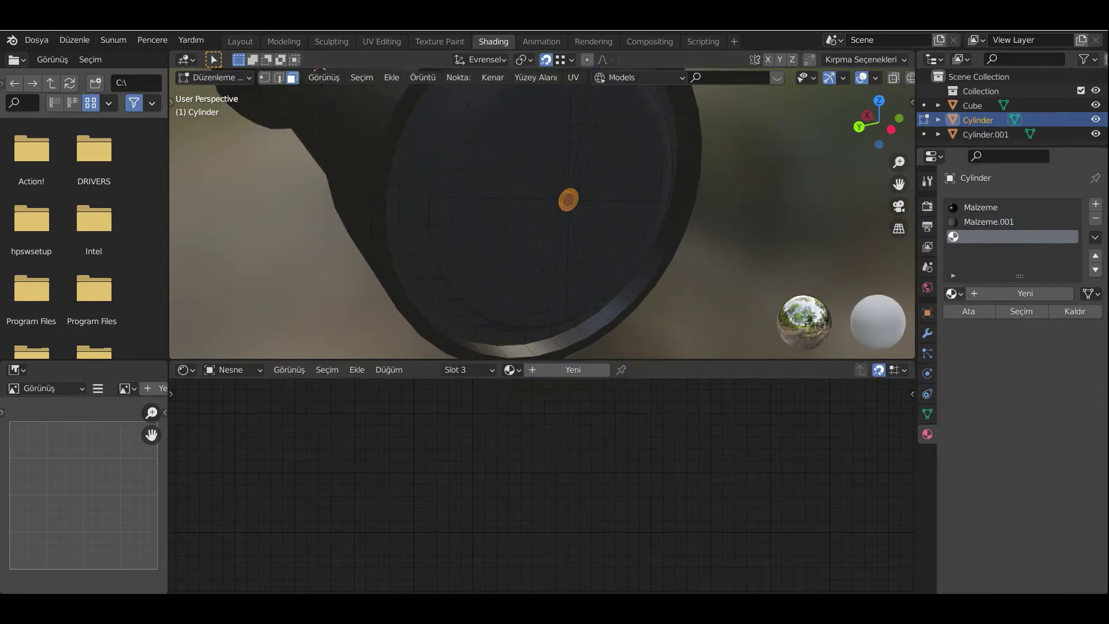
pyautogui.click(1025, 293)
pyautogui.moveTo(506, 511); pyautogui.dragTo(511, 511)
# Give the disc at the front of the head a new material in a fourth slot, using a Glass BSDF surface
pyautogui.moveTo(543, 214); pyautogui.dragTo(623, 191, button='middle')
pyautogui.click(555, 191)
pyautogui.click(1095, 204)
pyautogui.click(1025, 293)
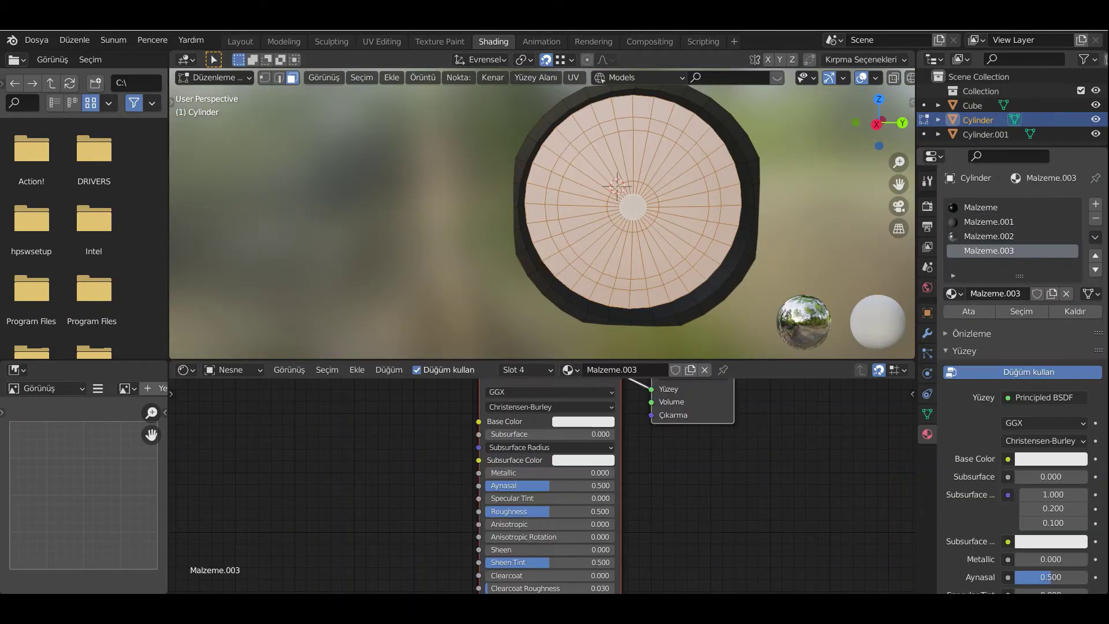
pyautogui.click(1045, 372)
pyautogui.click(884, 146)
pyautogui.press('Tab')
pyautogui.moveTo(578, 231); pyautogui.dragTo(635, 220, button='middle')
pyautogui.scroll(-3, 1022, 404)
# Enable Screen Space Reflections with refraction (Kırılma) for Eevee and try a higher trace precision
pyautogui.click(927, 206)
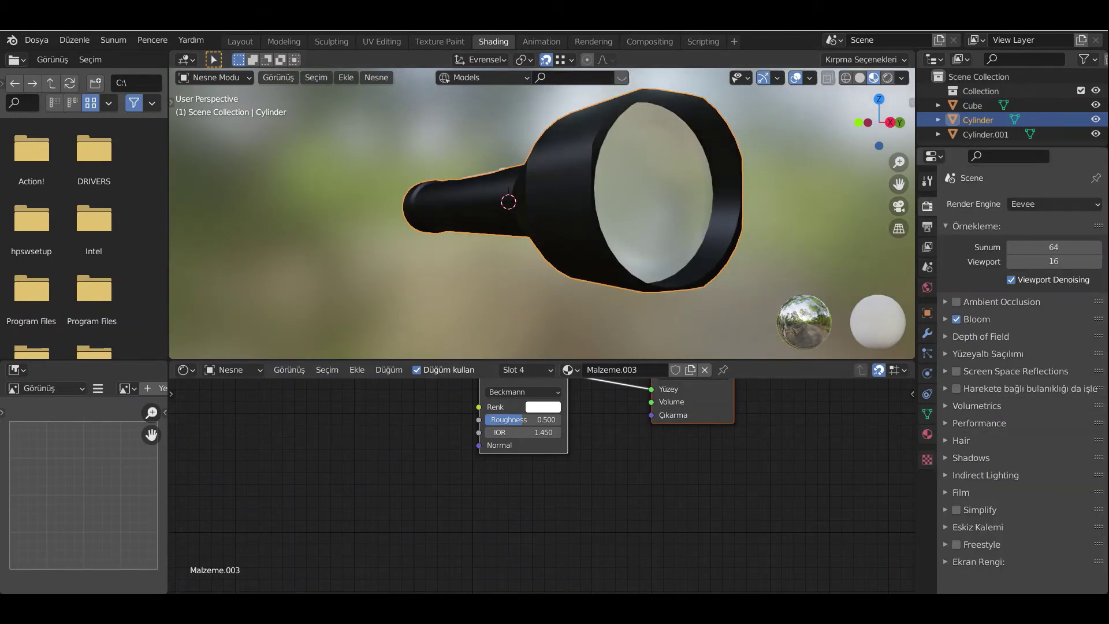
pyautogui.click(982, 371)
pyautogui.moveTo(577, 219)
pyautogui.mouseDown(button='middle')
pyautogui.moveTo(613, 220)
pyautogui.moveTo(571, 219)
pyautogui.mouseUp(button='middle')
pyautogui.moveTo(1016, 423); pyautogui.dragTo(1031, 423)
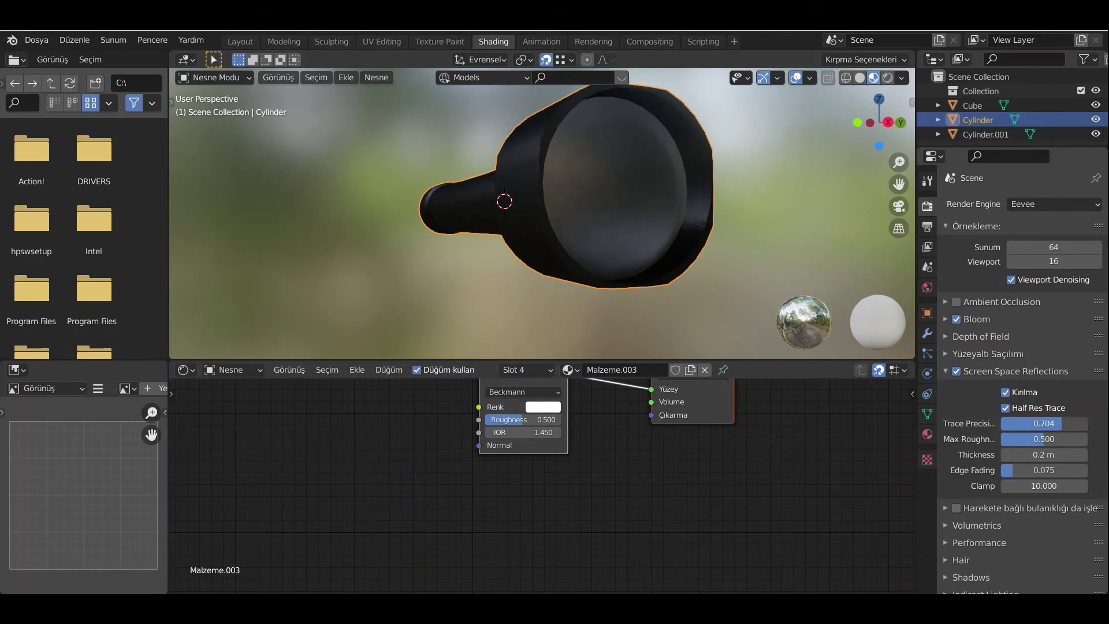
pyautogui.moveTo(578, 219); pyautogui.dragTo(635, 220, button='middle')
# Hide the front disc's faces, select the reflector faces inside the head and assign them the metallic Malzeme.002 material
pyautogui.press('Tab')
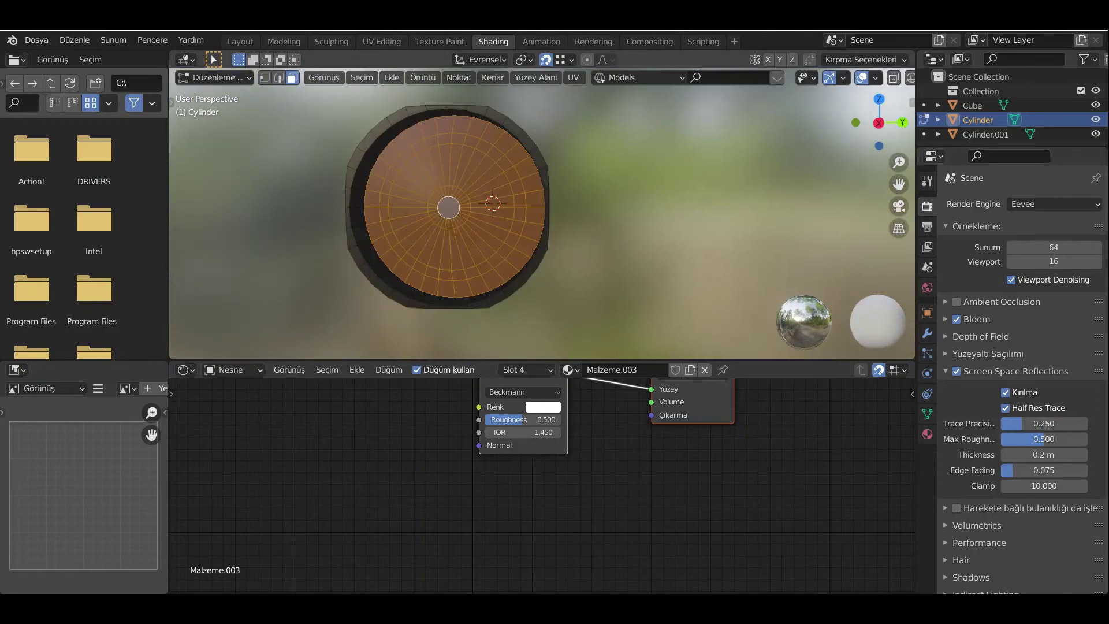
pyautogui.press('h')
pyautogui.keyDown('alt'); pyautogui.click(668, 237); pyautogui.keyUp('alt')
pyautogui.moveTo(543, 231); pyautogui.dragTo(624, 219, button='middle')
pyautogui.keyDown('alt'); pyautogui.keyDown('shift'); pyautogui.click(621, 197); pyautogui.keyUp('shift'); pyautogui.keyUp('alt')
pyautogui.keyDown('shift'); pyautogui.click(514, 199); pyautogui.keyUp('shift')
pyautogui.click(927, 433)
pyautogui.click(989, 236)
pyautogui.click(969, 311)
pyautogui.press('Tab')
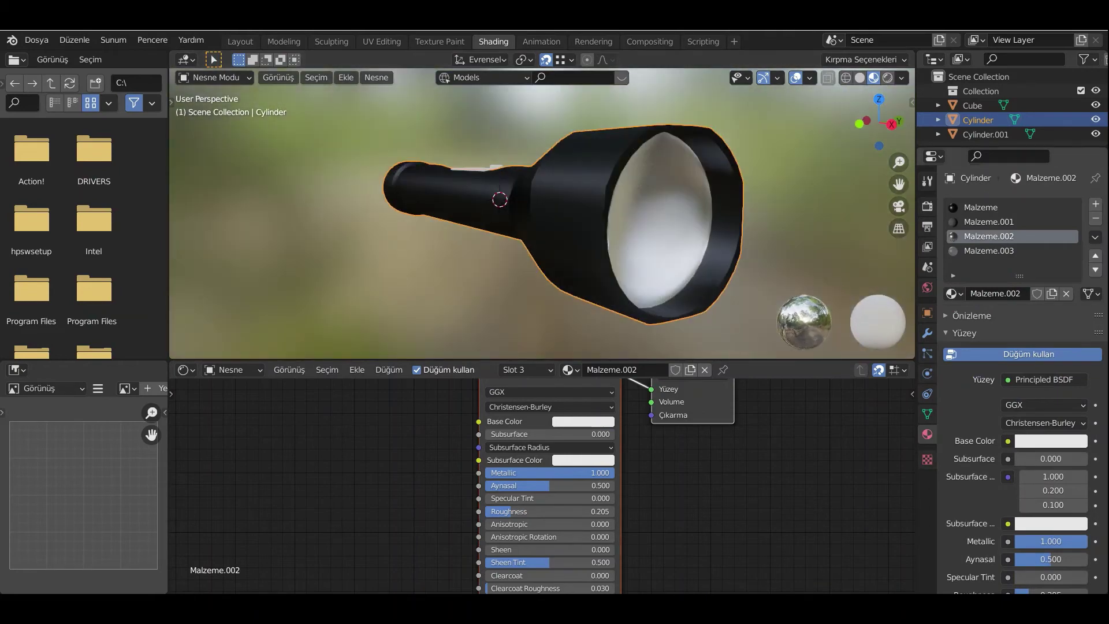
# Set the Malzeme.003 glass material's Roughness to 0 and adjust its IOR
pyautogui.click(989, 251)
pyautogui.moveTo(1035, 441); pyautogui.dragTo(1015, 441)
pyautogui.moveTo(612, 219); pyautogui.dragTo(566, 220, button='middle')
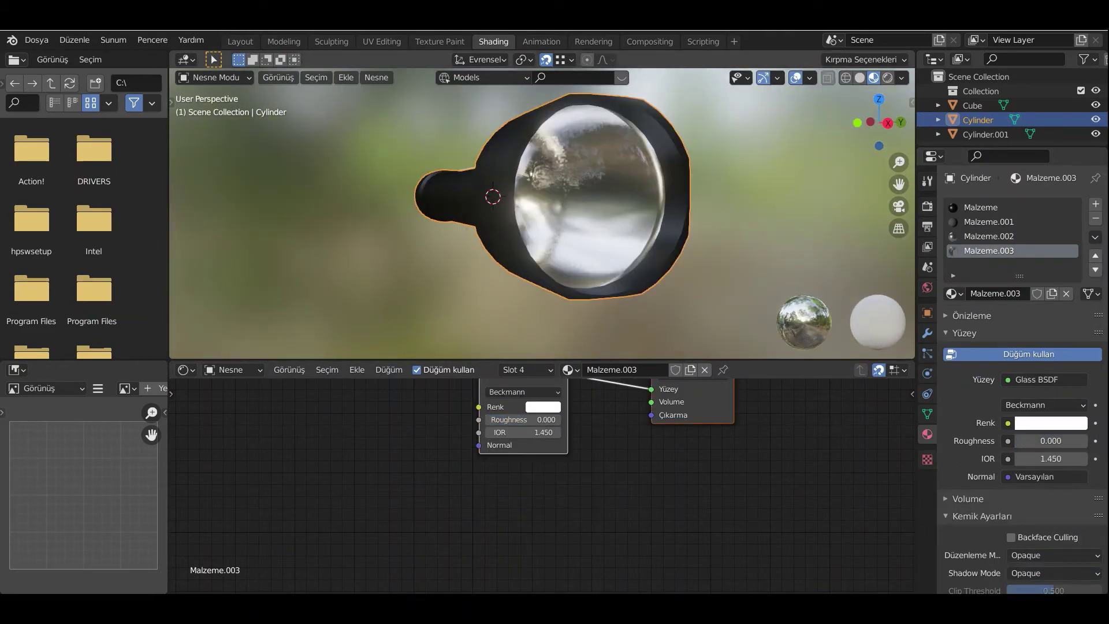
pyautogui.moveTo(1051, 458)
pyautogui.mouseDown()
pyautogui.moveTo(1066, 459)
pyautogui.moveTo(1033, 458)
pyautogui.mouseUp()
pyautogui.moveTo(578, 225); pyautogui.dragTo(560, 233, button='middle')
pyautogui.moveTo(1051, 459); pyautogui.dragTo(1074, 459)
# Assign the existing Malzeme.001 material to the switch plate on top of the body
pyautogui.moveTo(572, 225); pyautogui.dragTo(652, 240, button='middle')
pyautogui.scroll(5, 537, 242)
pyautogui.click(537, 251)
pyautogui.click(954, 265)
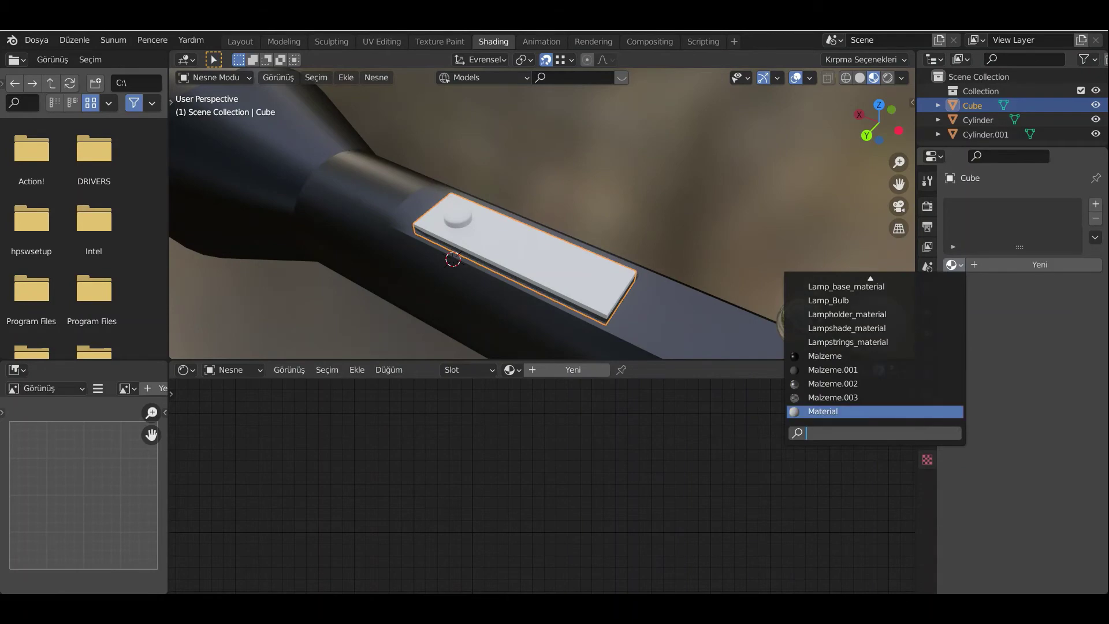
pyautogui.click(833, 370)
# Give the round switch button a new material with a dark green base color and Roughness of about 0.231
pyautogui.click(457, 217)
pyautogui.click(573, 370)
pyautogui.click(583, 421)
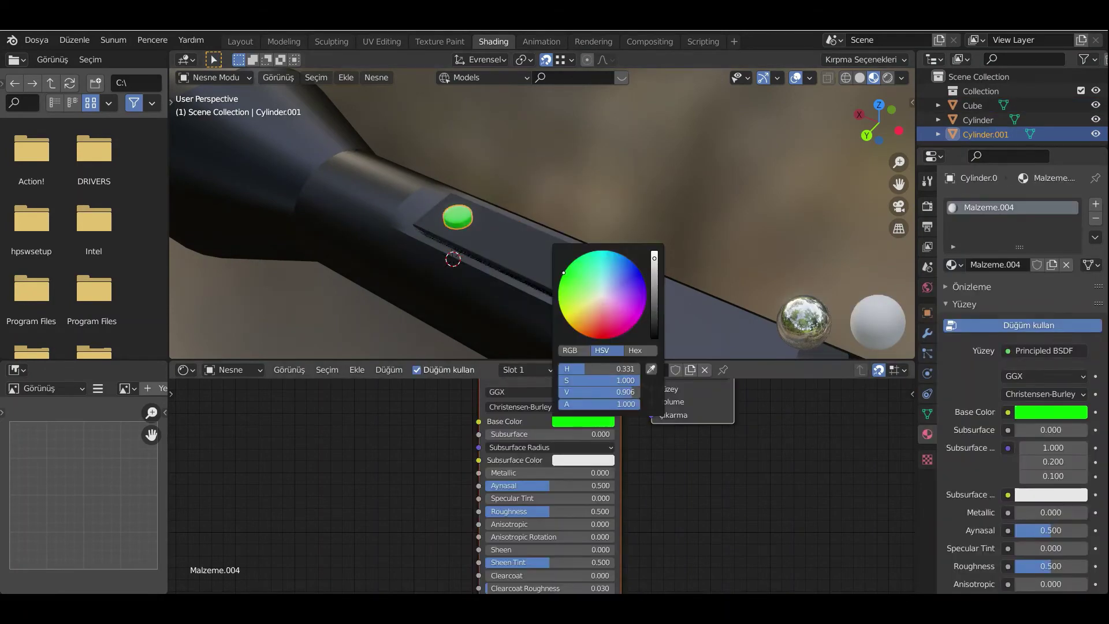
pyautogui.moveTo(654, 318); pyautogui.dragTo(654, 307)
pyautogui.moveTo(520, 248); pyautogui.dragTo(603, 218, button='middle')
pyautogui.scroll(3, 589, 223)
pyautogui.scroll(3, 604, 218)
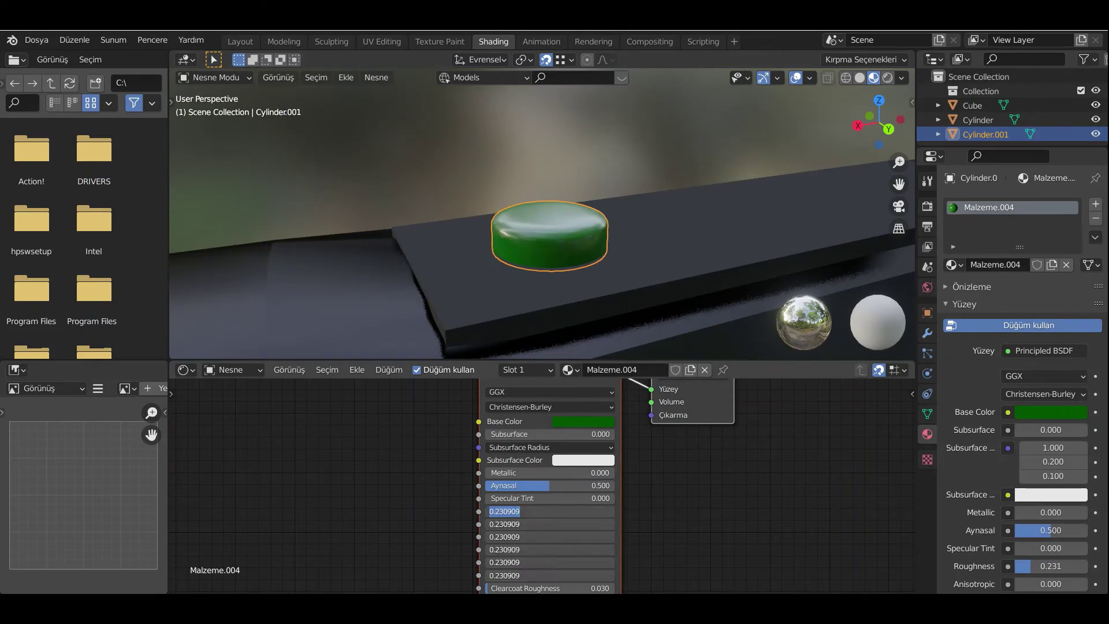
# Lower the green button material's Specular (Aynasal) to 0.040 and join all flashlight parts into one object with the body active
pyautogui.press('Return')
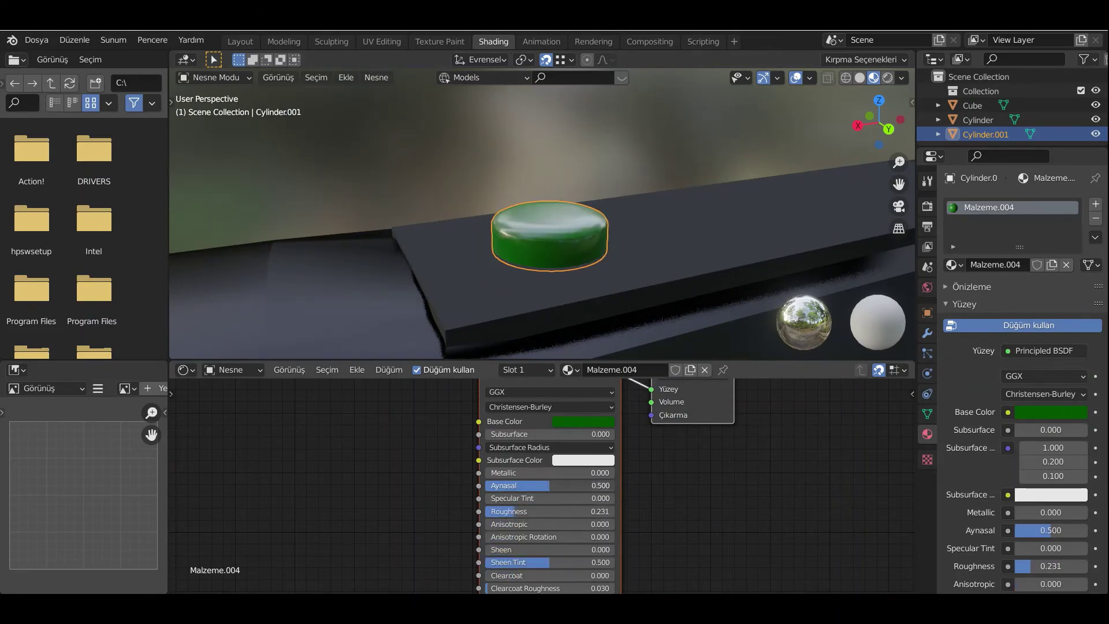
pyautogui.scroll(-14, 537, 231)
pyautogui.press('a')
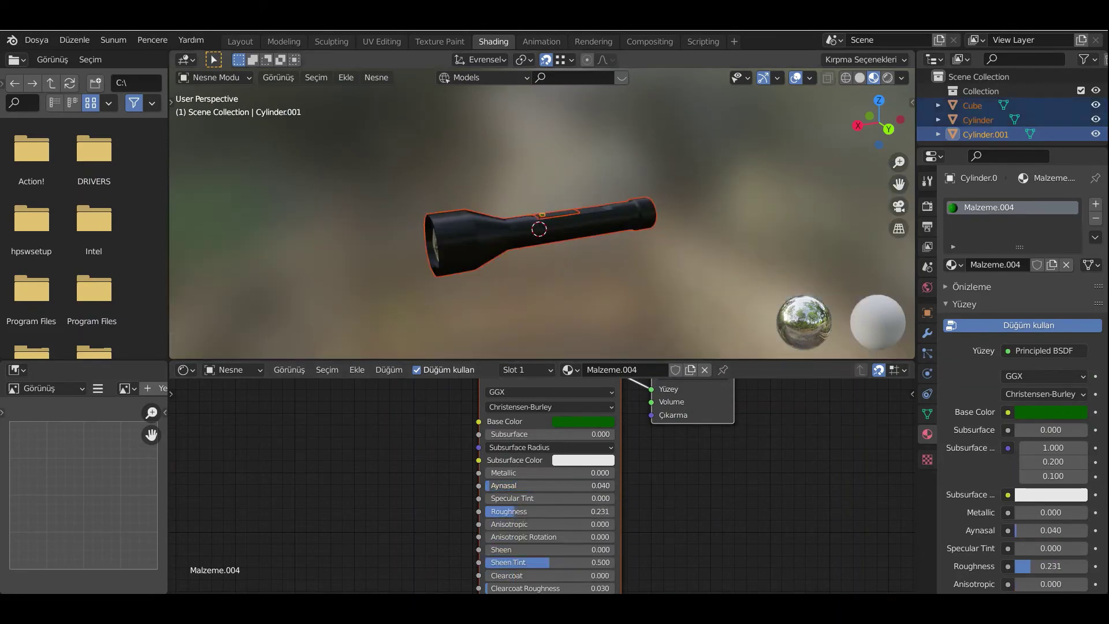
pyautogui.keyDown('shift'); pyautogui.click(499, 235); pyautogui.keyUp('shift')
pyautogui.hotkey('ctrl', 'j')
pyautogui.moveTo(500, 243); pyautogui.dragTo(569, 224, button='middle')
pyautogui.scroll(8, 569, 224)
pyautogui.scroll(-6, 542, 231)
pyautogui.moveTo(462, 243); pyautogui.dragTo(681, 225, button='middle')
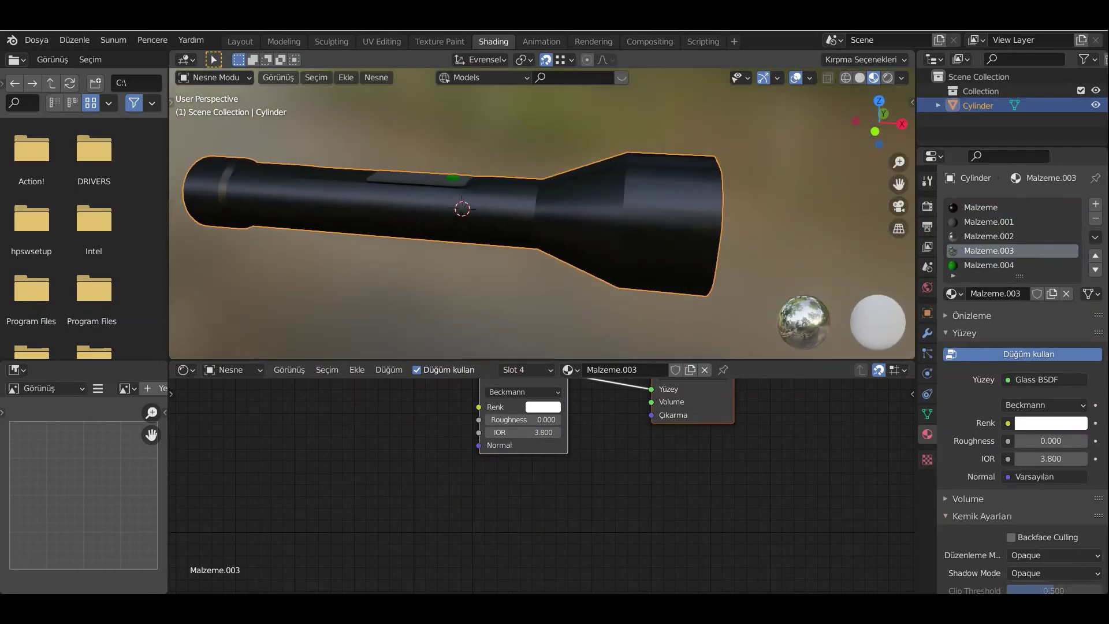
# In the Layout workspace, add a plane in front of the flashlight's head, enlarge it and rotate it 90° about Y as a wall
pyautogui.click(240, 42)
pyautogui.scroll(-4, 566, 300)
pyautogui.hotkey('shift', 'a')
pyautogui.moveTo(569, 302)
pyautogui.click(679, 301)
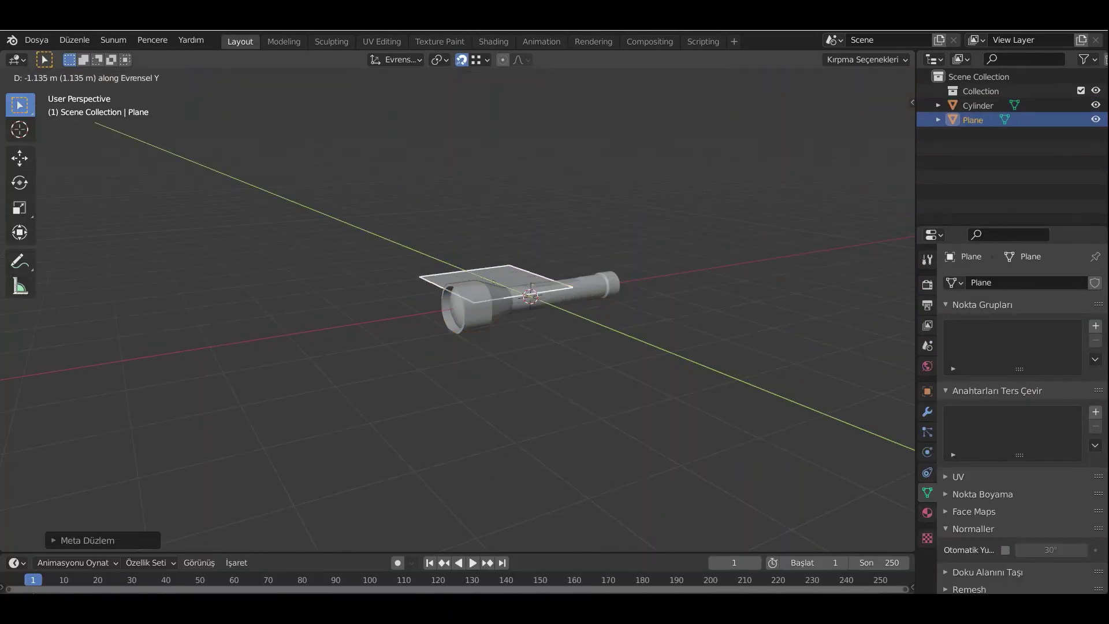
pyautogui.press('x')
pyautogui.click(318, 358)
pyautogui.press('s')
pyautogui.click(767, 515)
pyautogui.write('ry90')
pyautogui.press('Return')
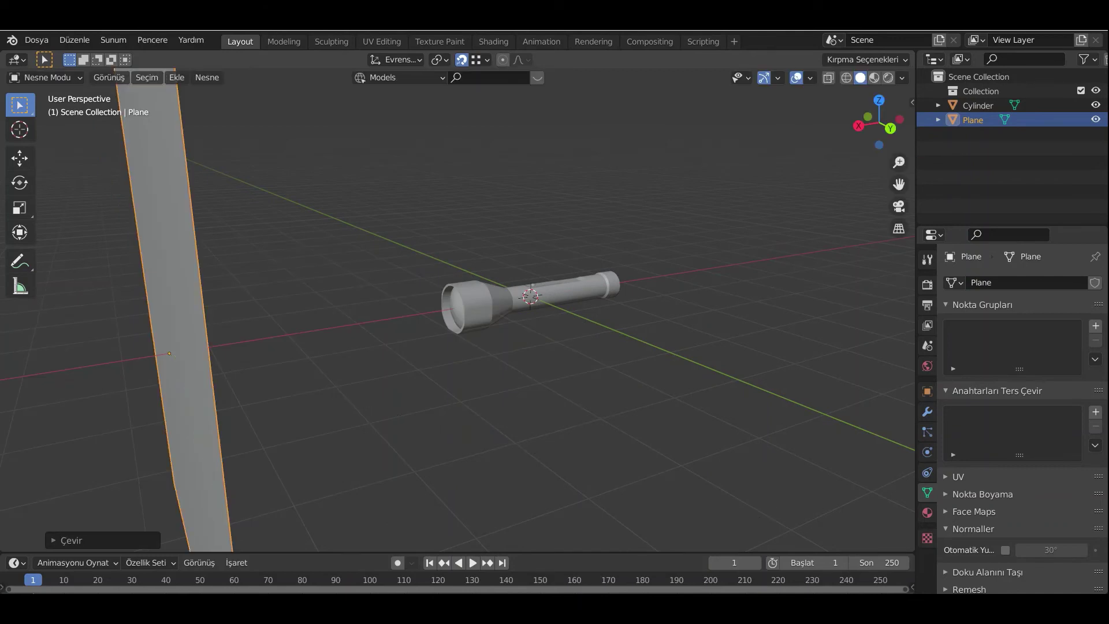
# Add a second plane, scale it up and lower it along Z beneath the flashlight as a floor
pyautogui.moveTo(520, 300); pyautogui.dragTo(370, 300, button='middle')
pyautogui.hotkey('shift', 'a')
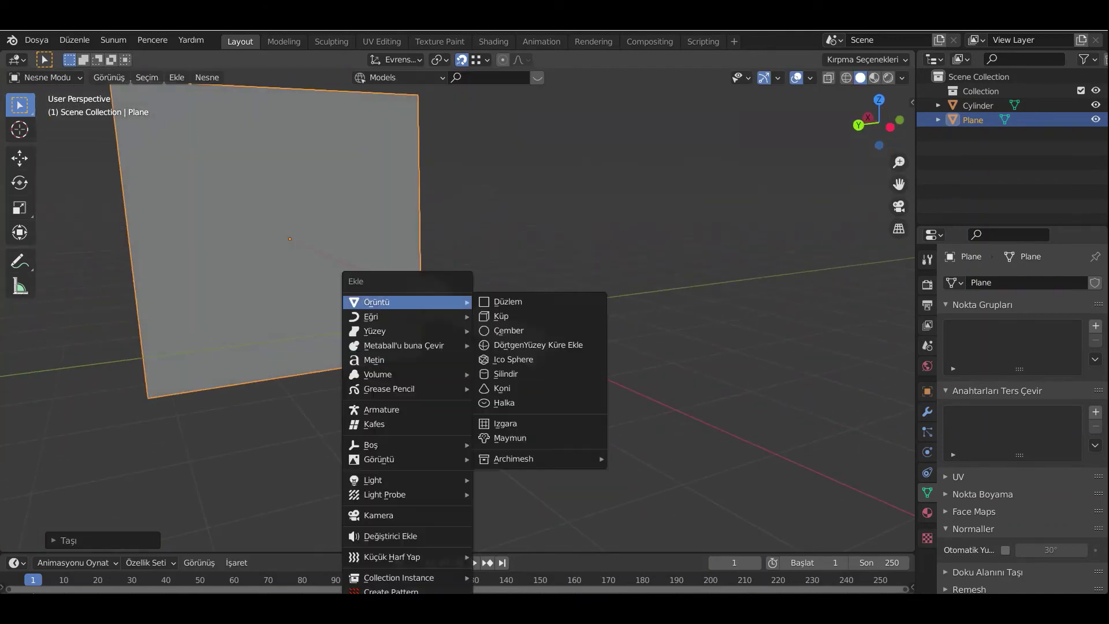
pyautogui.click(508, 300)
pyautogui.press('s')
pyautogui.click(787, 470)
pyautogui.press('g')
pyautogui.press('z')
pyautogui.click(519, 300)
pyautogui.moveTo(520, 300); pyautogui.dragTo(554, 303, button='middle')
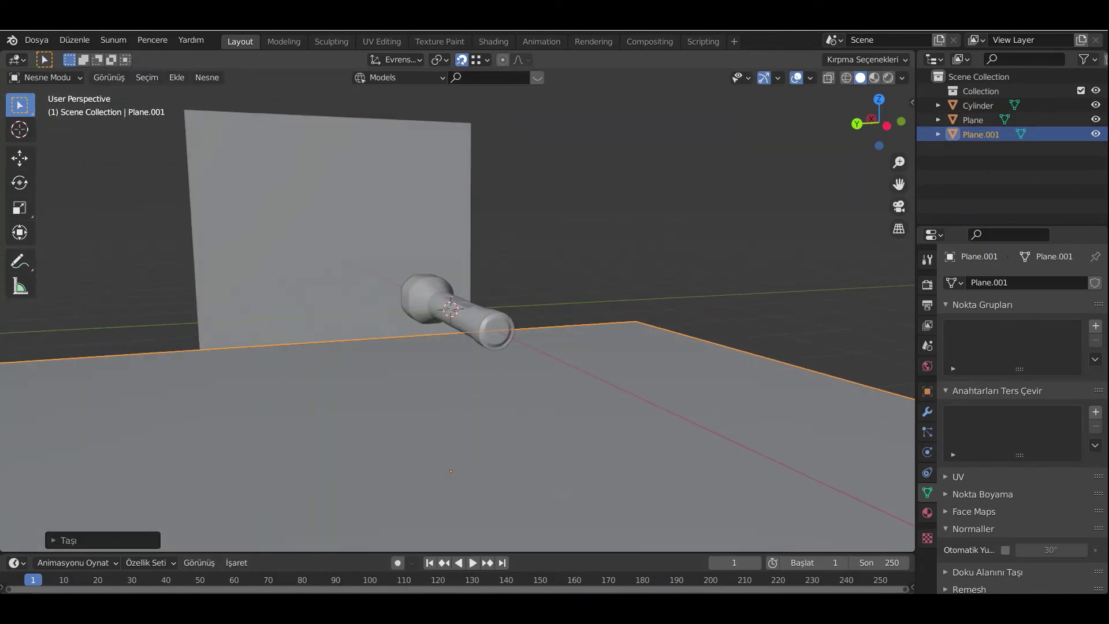
# Add a camera, look through it and enable Camera to View to frame the flashlight
pyautogui.hotkey('shift', 'a')
pyautogui.click(520, 512)
pyautogui.press('KP_0')
pyautogui.scroll(3, 457, 306)
pyautogui.click(416, 300)
pyautogui.press('n')
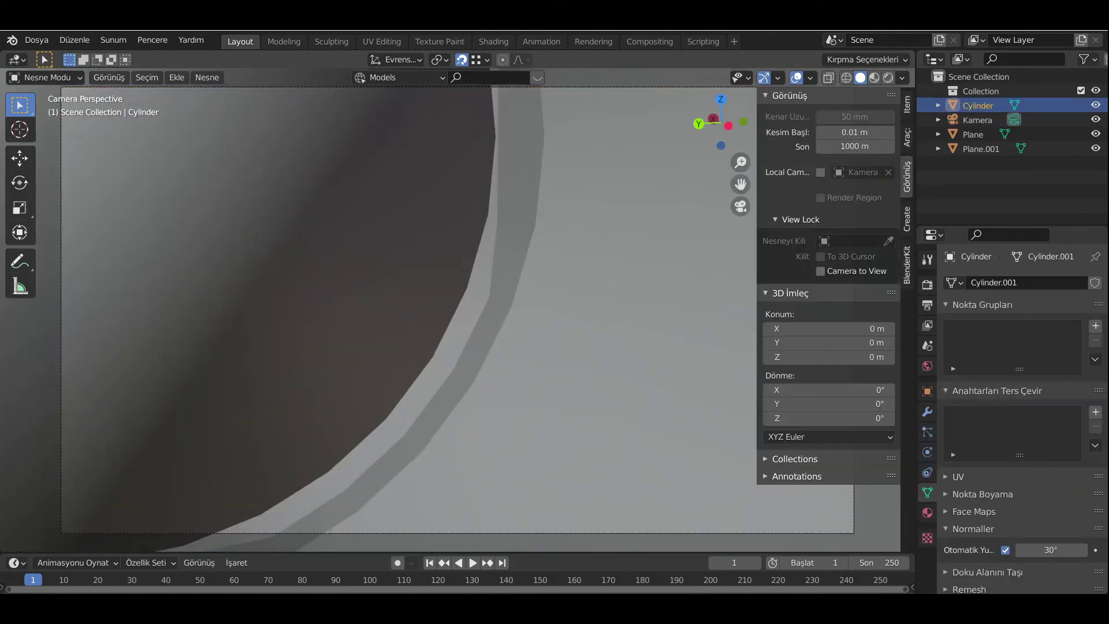
pyautogui.click(820, 272)
pyautogui.press('n')
pyautogui.scroll(-5, 458, 306)
pyautogui.moveTo(457, 306); pyautogui.dragTo(404, 312, button='middle')
pyautogui.scroll(-3, 449, 301)
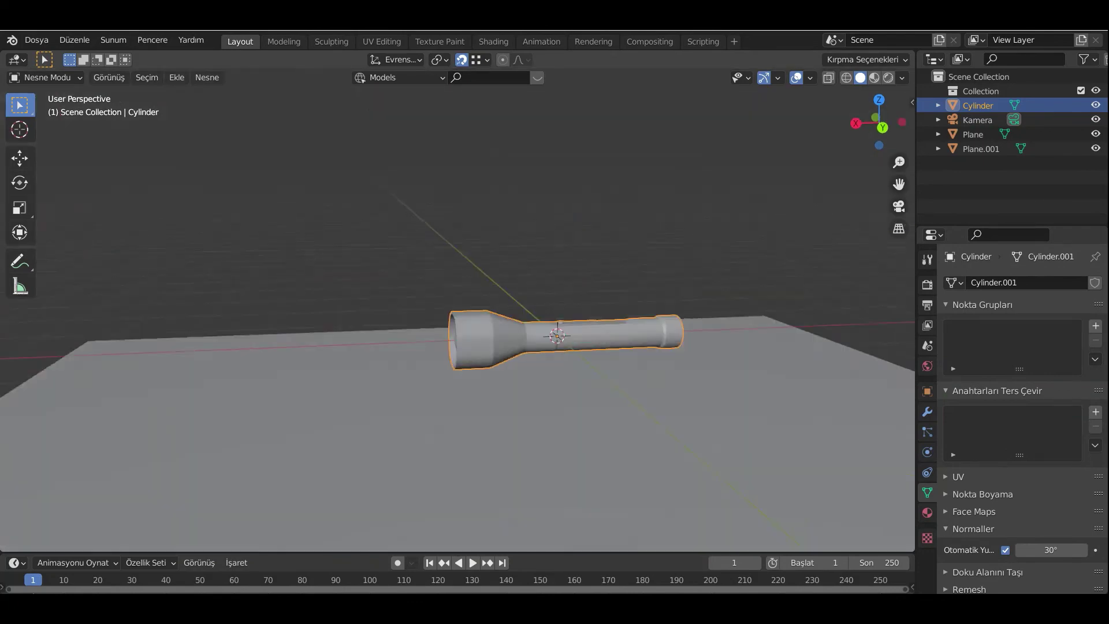
# Add a spot light inside the flashlight's head, aim it forward at the wall and show its cone
pyautogui.hotkey('shift', 'a')
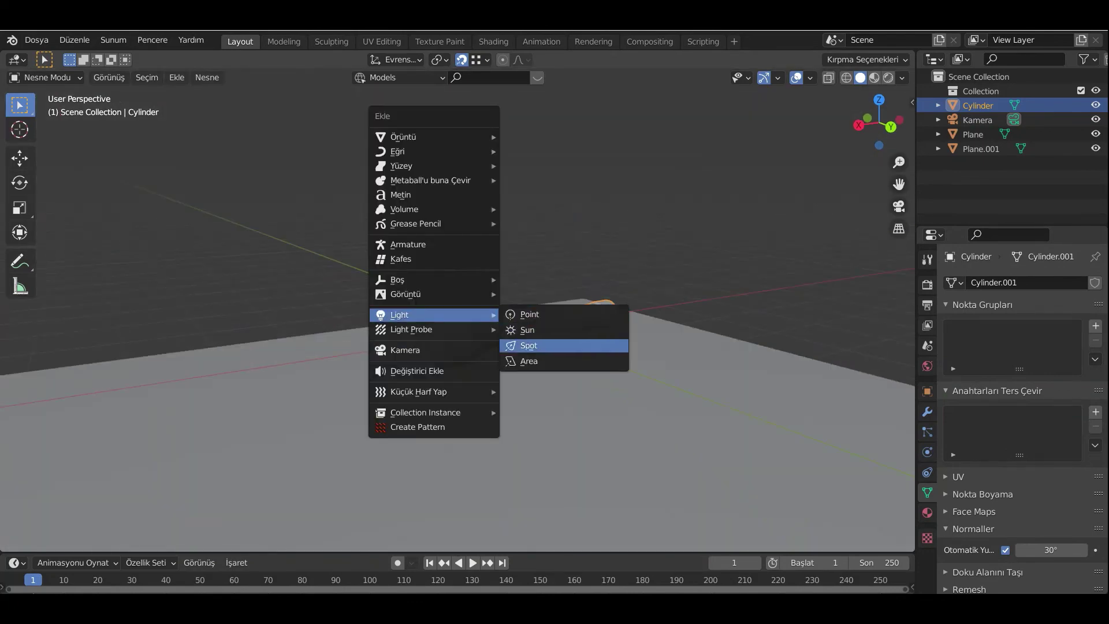
pyautogui.click(529, 345)
pyautogui.click(462, 353)
pyautogui.scroll(2, 462, 354)
pyautogui.press('KP_1')
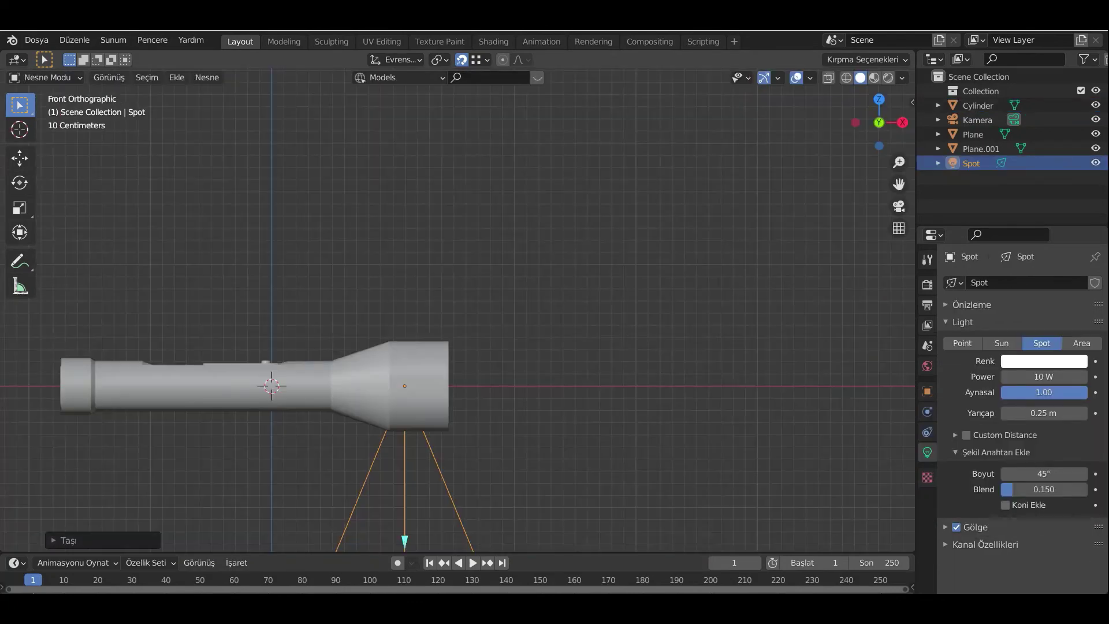
pyautogui.scroll(-4, 439, 450)
pyautogui.moveTo(432, 493); pyautogui.dragTo(554, 428)
pyautogui.moveTo(497, 398); pyautogui.dragTo(613, 422, button='middle')
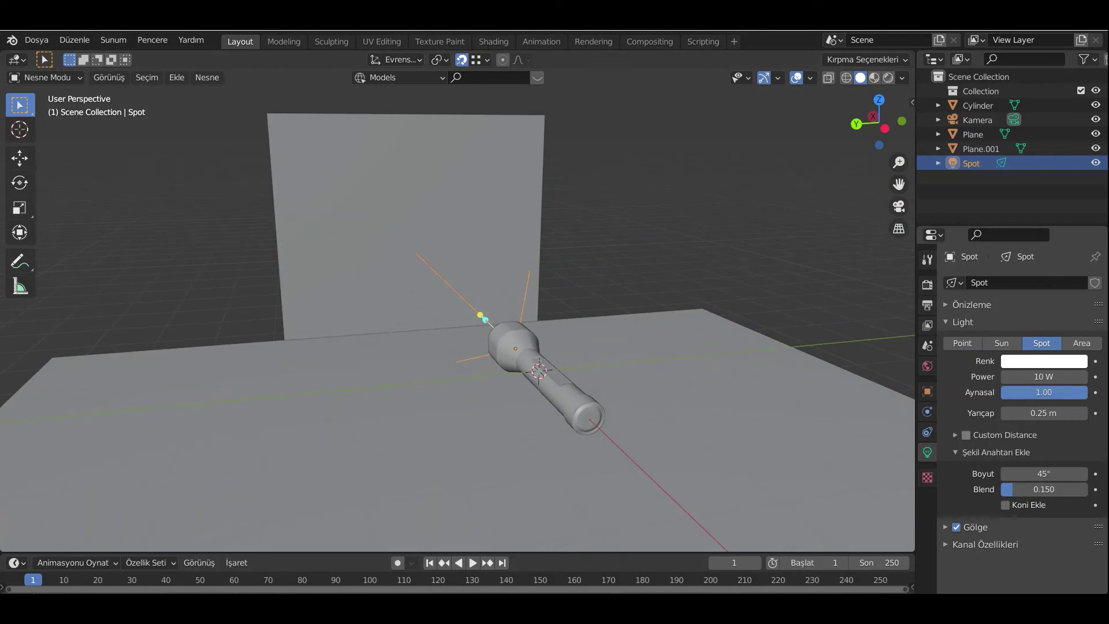
pyautogui.click(1004, 505)
pyautogui.moveTo(624, 369); pyautogui.dragTo(595, 349, button='middle')
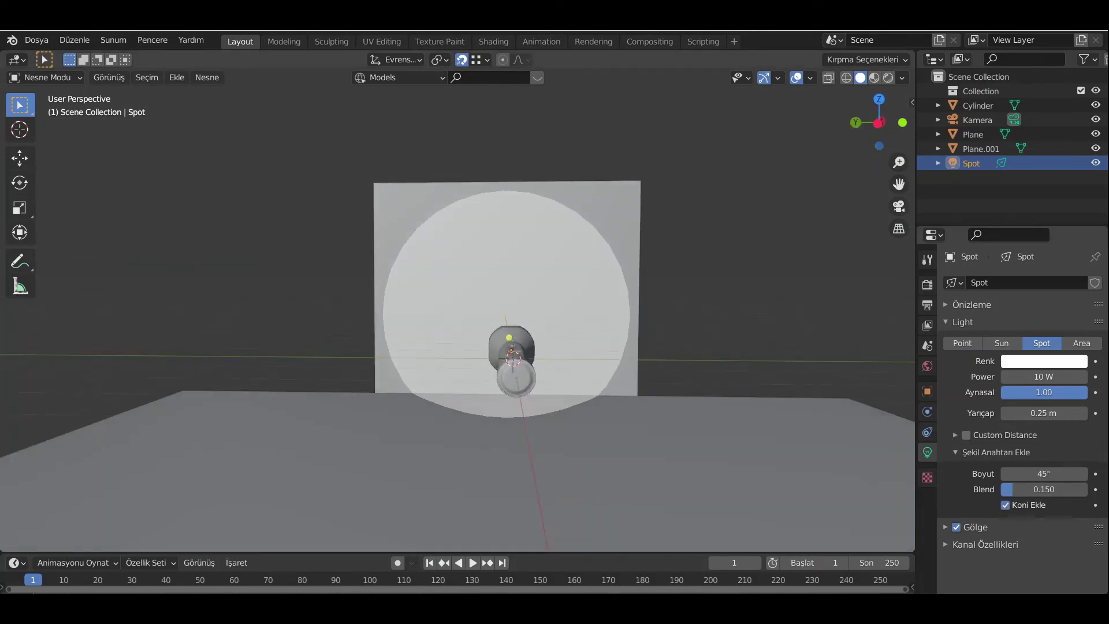
# Scale up the wall plane so it extends well beyond the light cone
pyautogui.click(573, 336)
pyautogui.press('s')
pyautogui.click(679, 369)
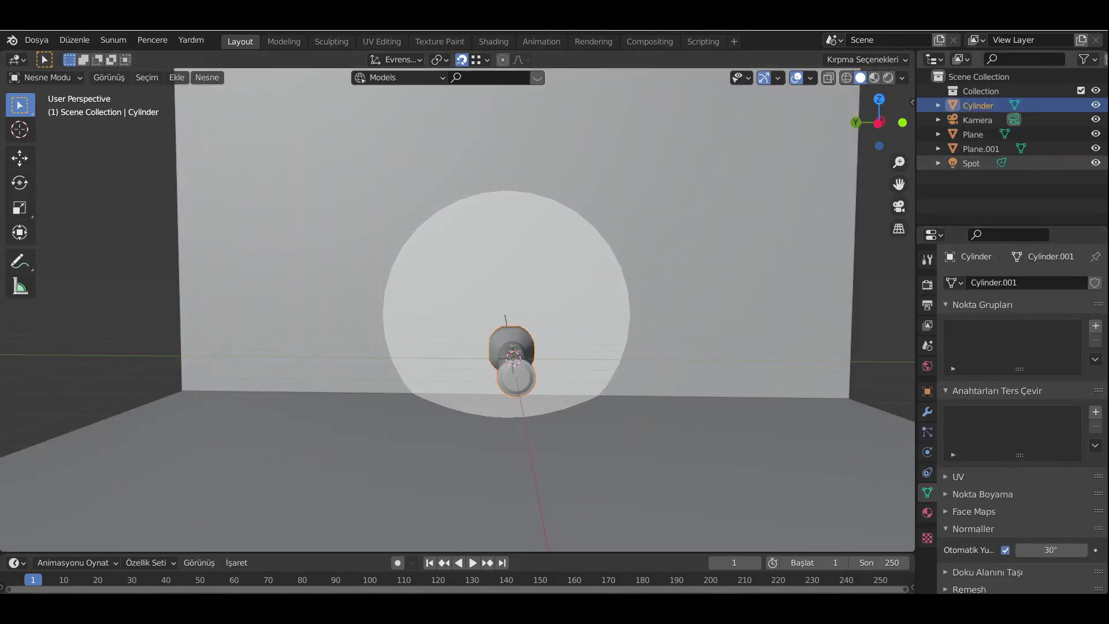
# Select the flashlight together with its spot light and raise them along Z above the floor
pyautogui.press('a')
pyautogui.moveTo(520, 347); pyautogui.dragTo(577, 332, button='middle')
pyautogui.scroll(-2, 554, 335)
pyautogui.click(508, 341)
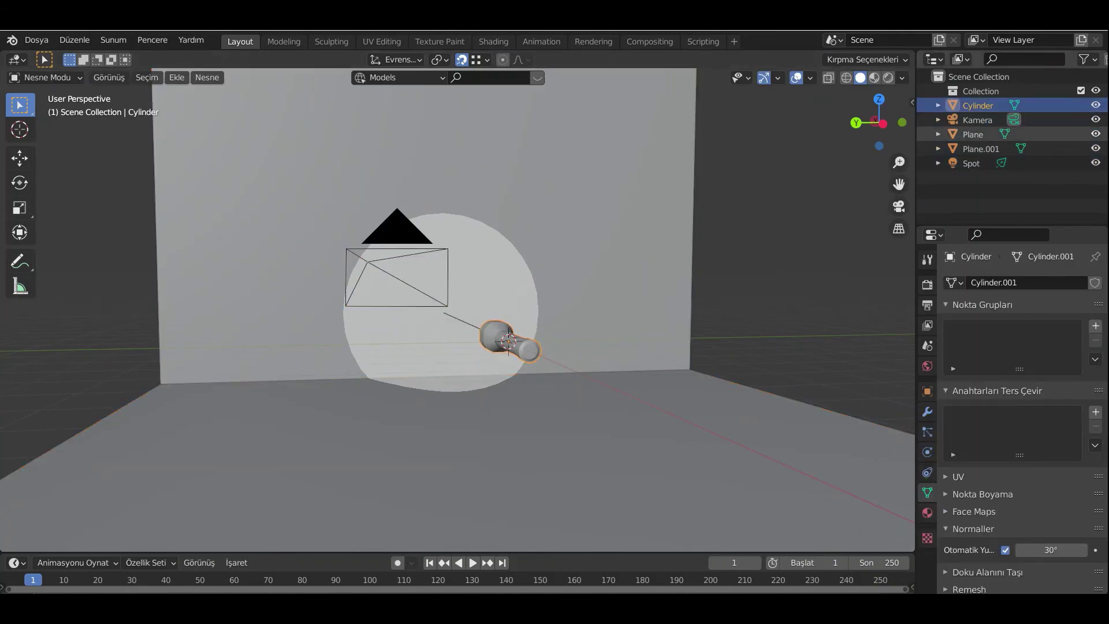
pyautogui.keyDown('shift'); pyautogui.click(498, 337); pyautogui.keyUp('shift')
pyautogui.press('g')
pyautogui.press('z')
pyautogui.press('Return')
# Frame the flashlight and its beam through the camera and reposition the wall plane along X
pyautogui.press('KP_0')
pyautogui.moveTo(555, 323); pyautogui.dragTo(636, 378, button='middle')
pyautogui.click(693, 300)
pyautogui.press('g')
pyautogui.press('x')
pyautogui.press('Return')
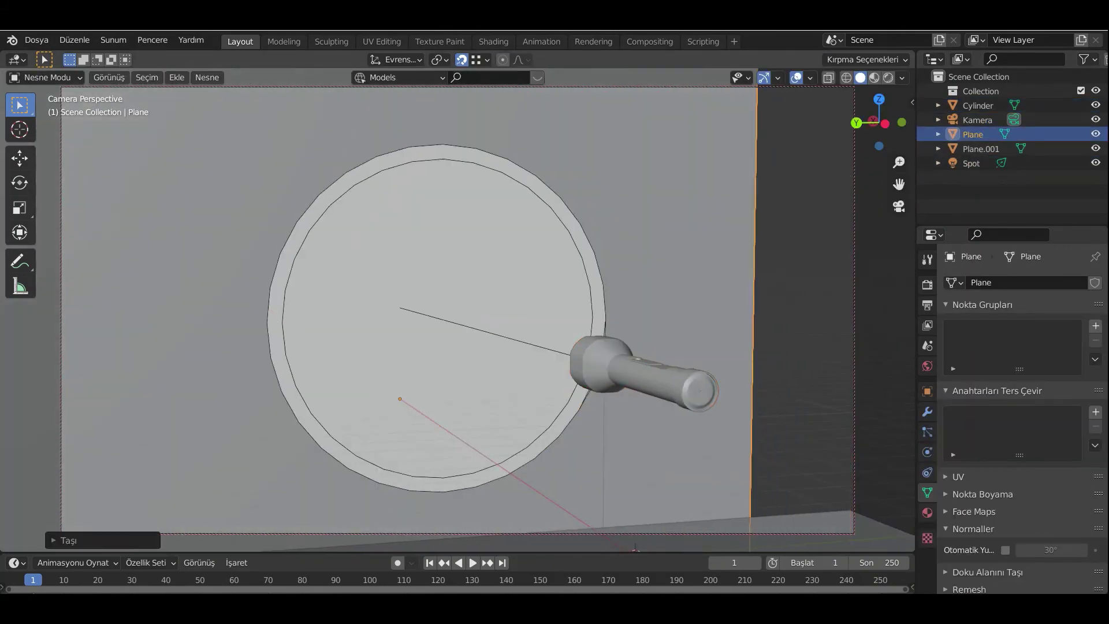
# Give the flashlight's spot light a 40.7° cone size, a 0.709 blend and a custom falloff distance of 40 m
pyautogui.press('KP_0')
pyautogui.moveTo(462, 347); pyautogui.dragTo(623, 323, button='middle')
pyautogui.keyDown('shift'); pyautogui.moveTo(520, 346); pyautogui.dragTo(664, 347, button='middle'); pyautogui.keyUp('shift')
pyautogui.click(927, 512)
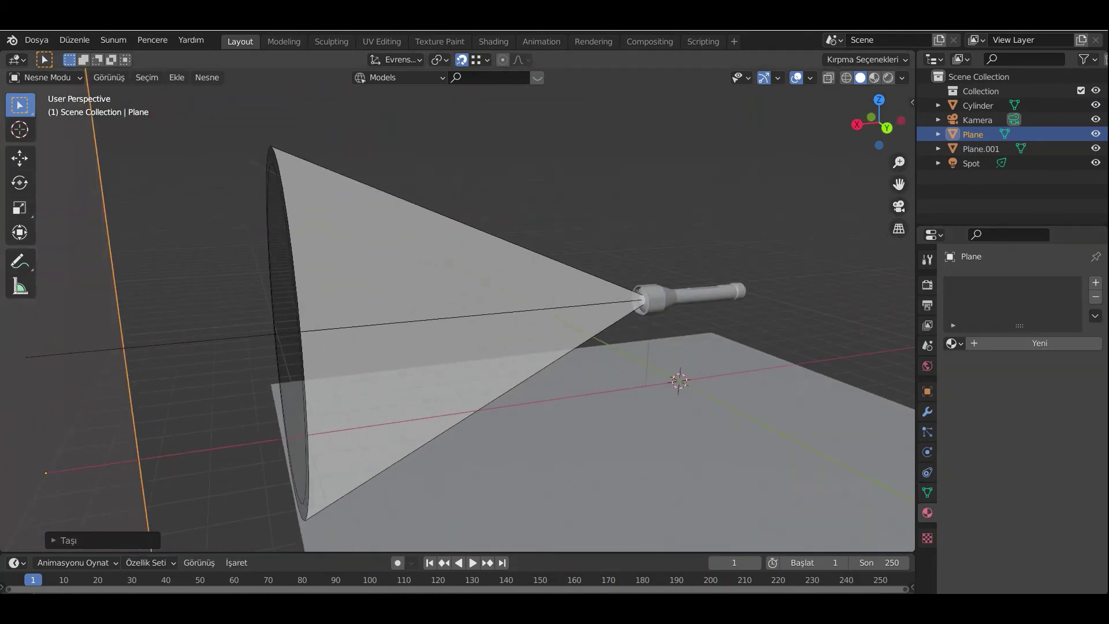
pyautogui.click(548, 364)
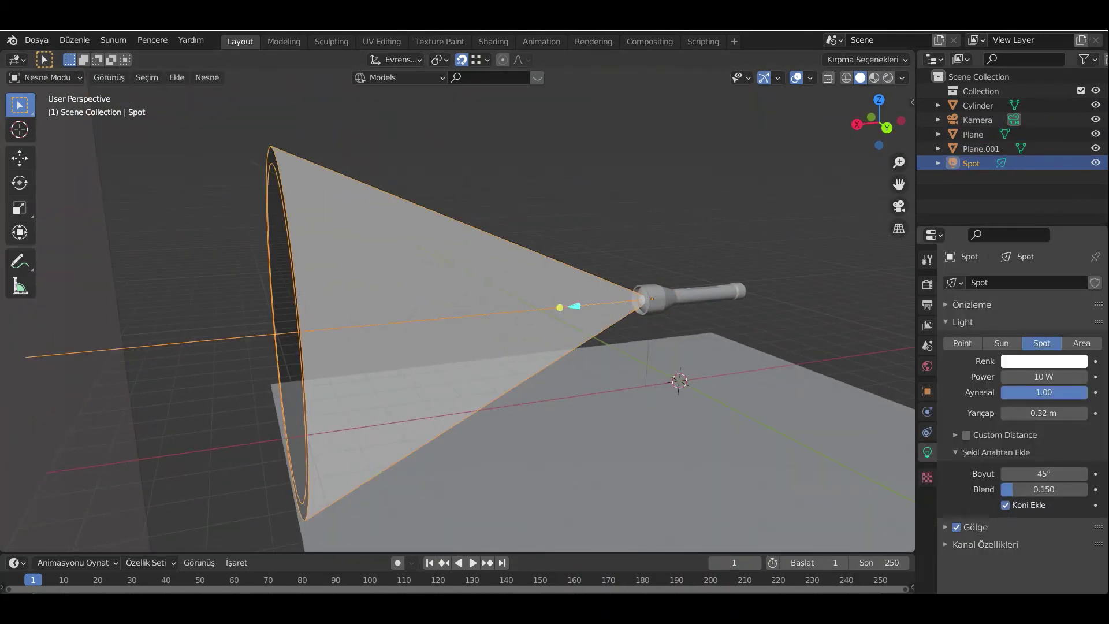
pyautogui.moveTo(1044, 474); pyautogui.dragTo(1022, 474)
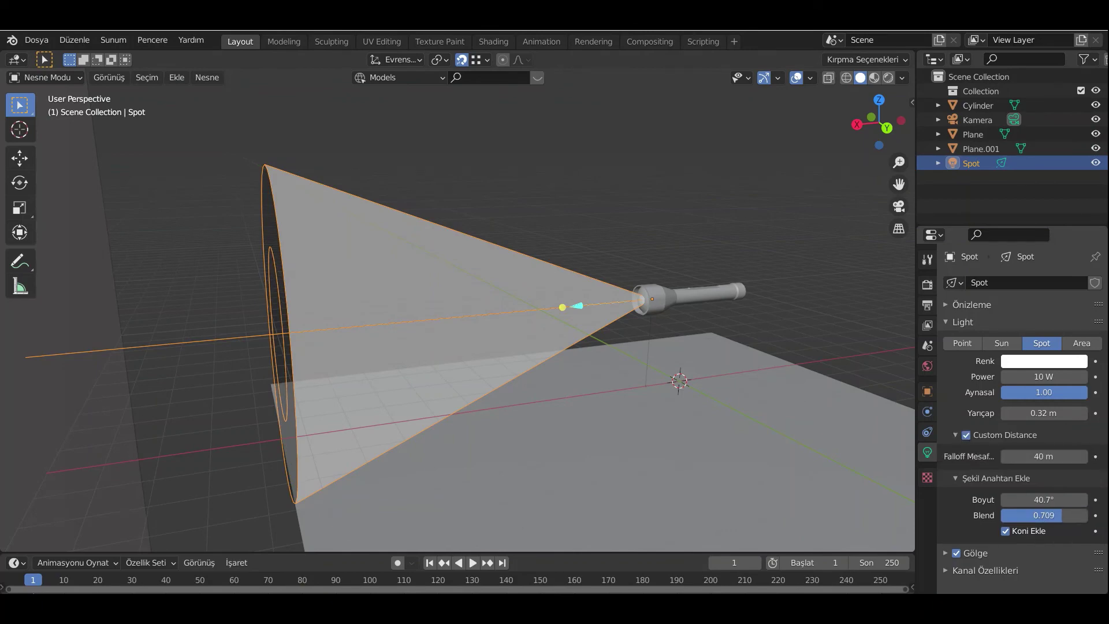
# Show the camera view in rendered shading, hide the spot light's cone and raise its power to 40000 W
pyautogui.press('KP_0')
pyautogui.hotkey('shift', 'z')
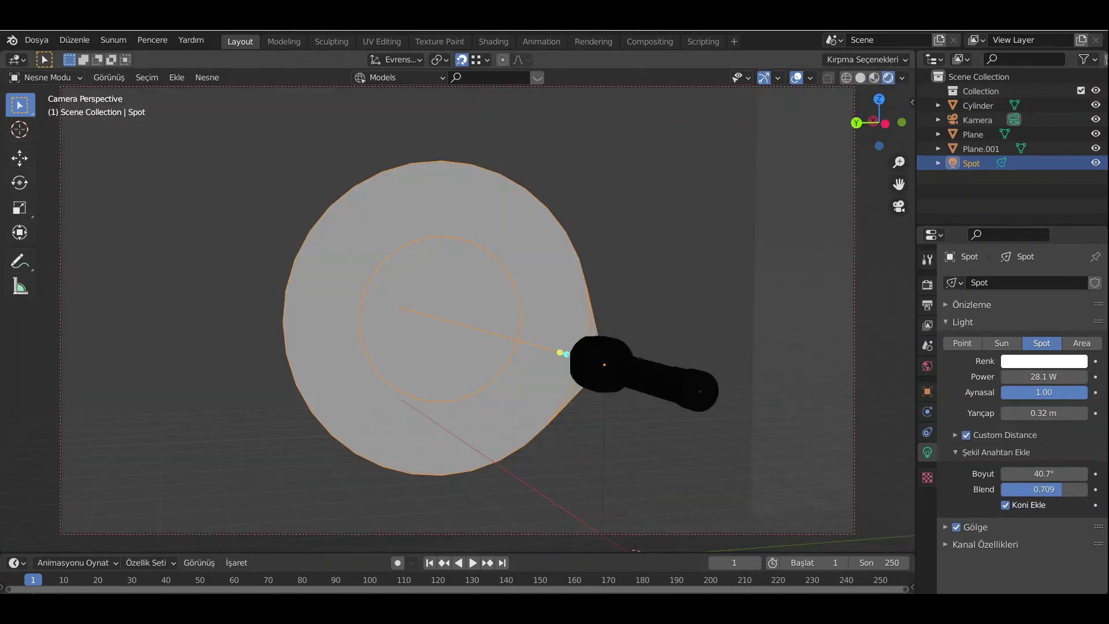
pyautogui.click(1006, 504)
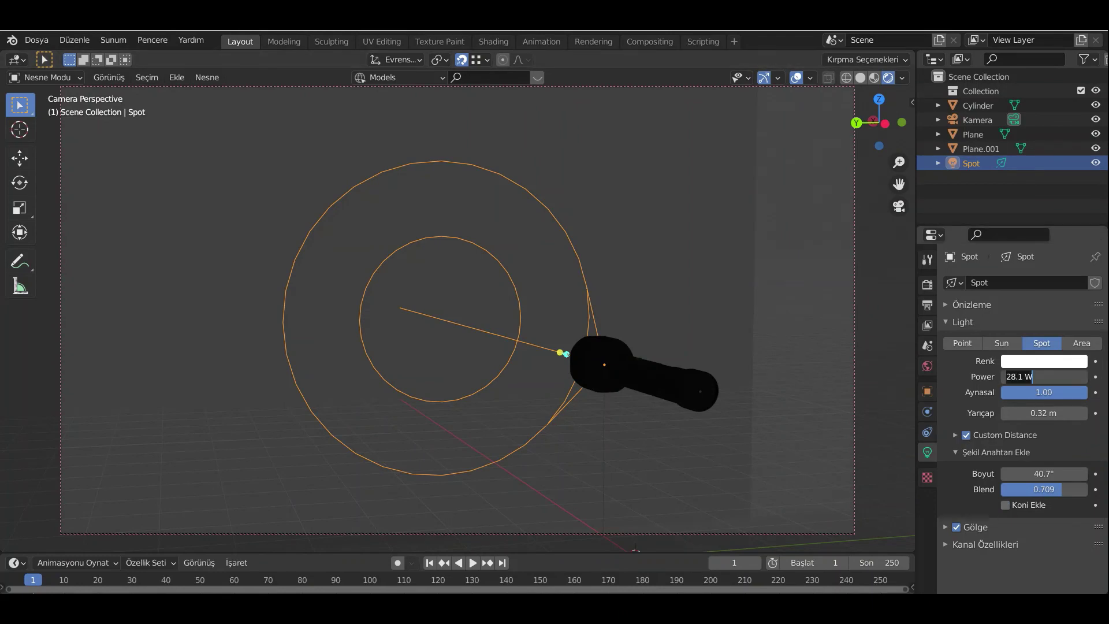
pyautogui.hotkey('ctrl', 'a')
pyautogui.write('20000')
pyautogui.press('Return')
pyautogui.write('0')
pyautogui.press('Return')
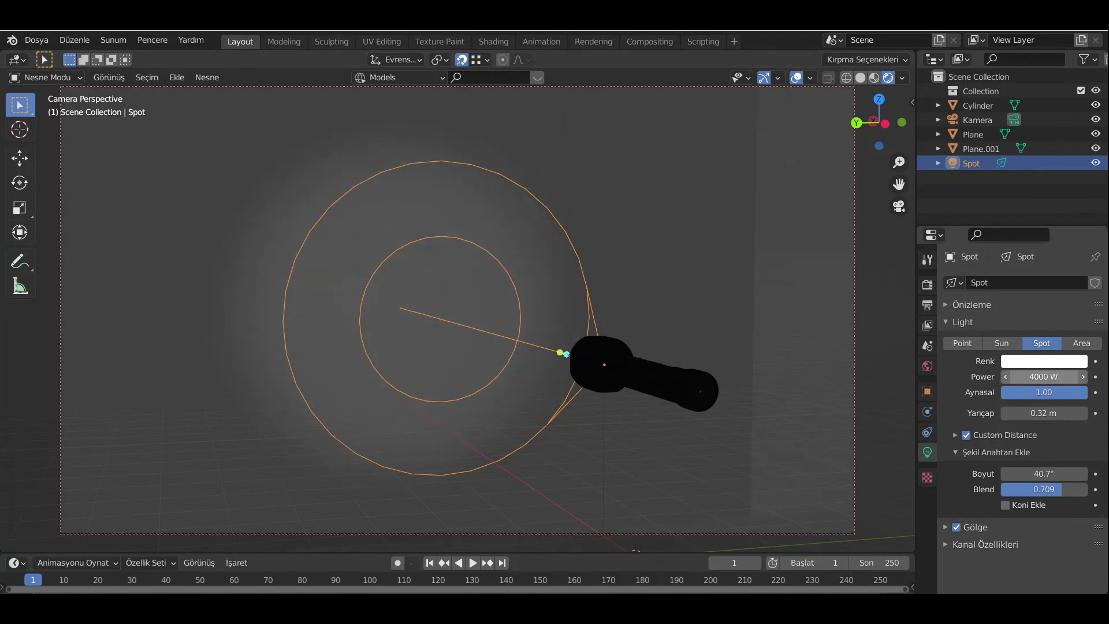
pyautogui.write('0')
pyautogui.press('Return')
# Narrow the flashlight's spot light cone to 38.6°
pyautogui.moveTo(387, 257); pyautogui.dragTo(471, 258, button='middle')
pyautogui.scroll(4, 471, 258)
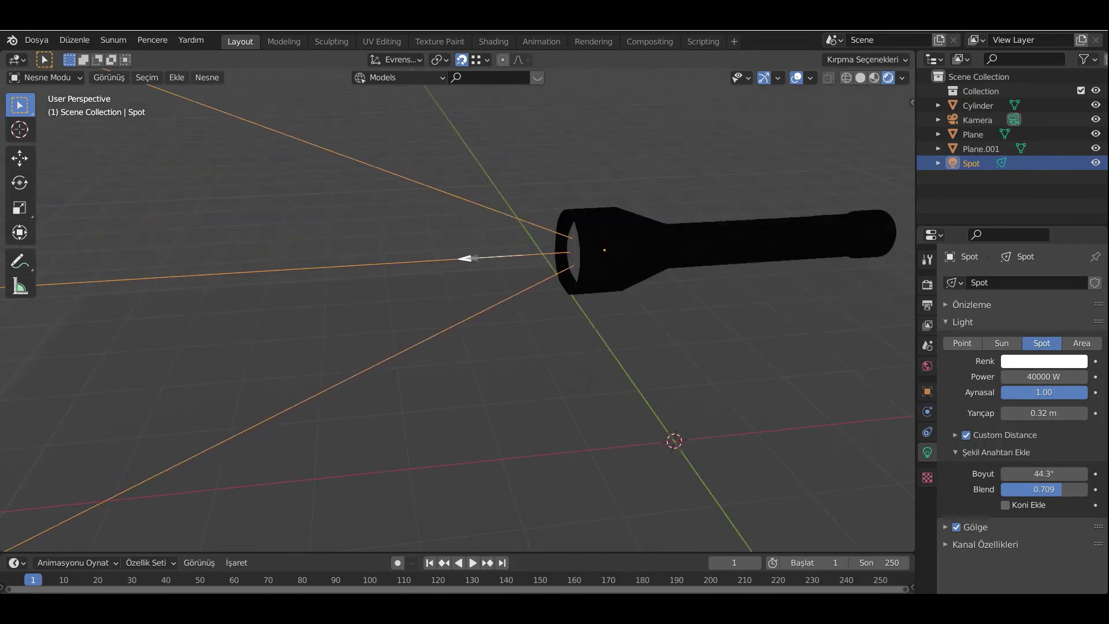
pyautogui.moveTo(468, 258); pyautogui.dragTo(453, 260)
pyautogui.scroll(-4, 453, 259)
pyautogui.moveTo(453, 259); pyautogui.dragTo(364, 289, button='middle')
# Add a second spot light, raise it along Z above the flashlight and set its power to 4000 W
pyautogui.hotkey('shift', 'a')
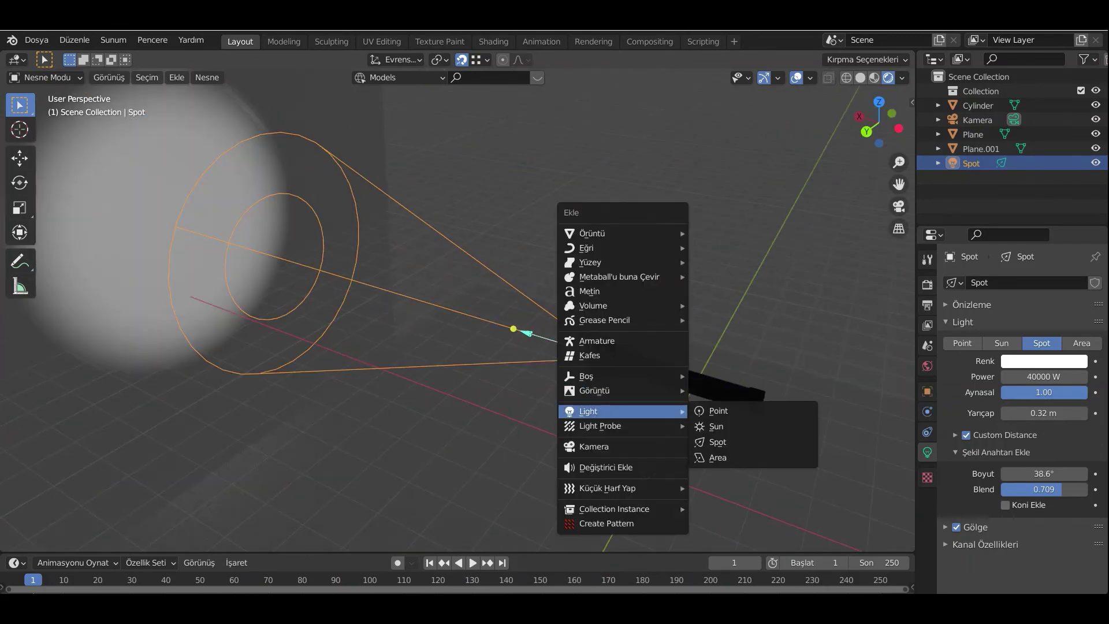
pyautogui.click(718, 442)
pyautogui.press('g')
pyautogui.press('z')
pyautogui.click(728, 149)
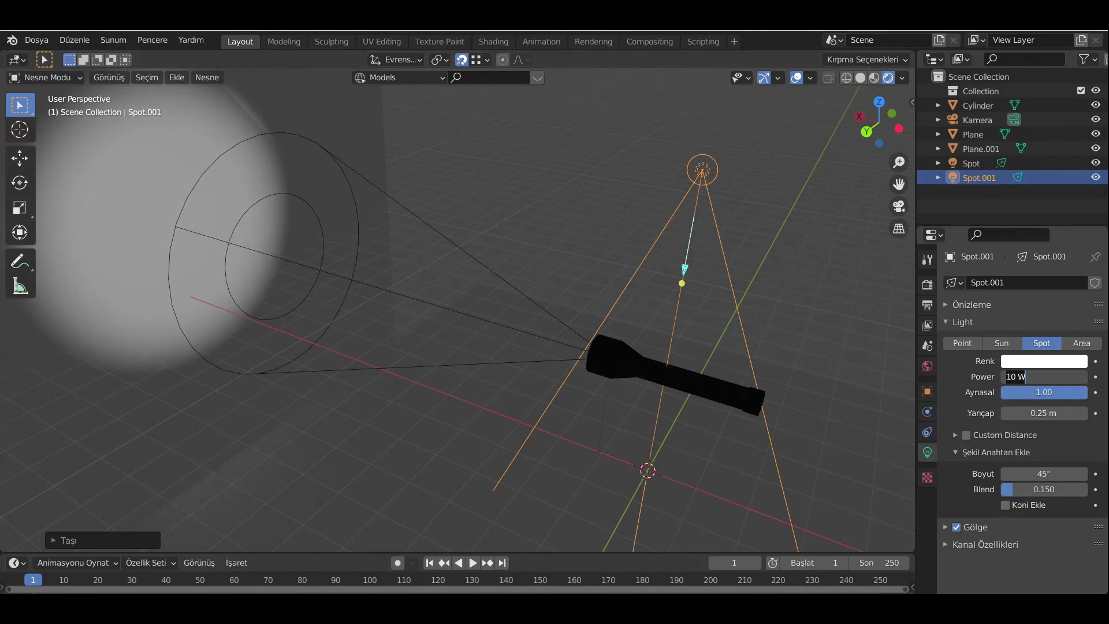
pyautogui.write('400000')
pyautogui.press('Return')
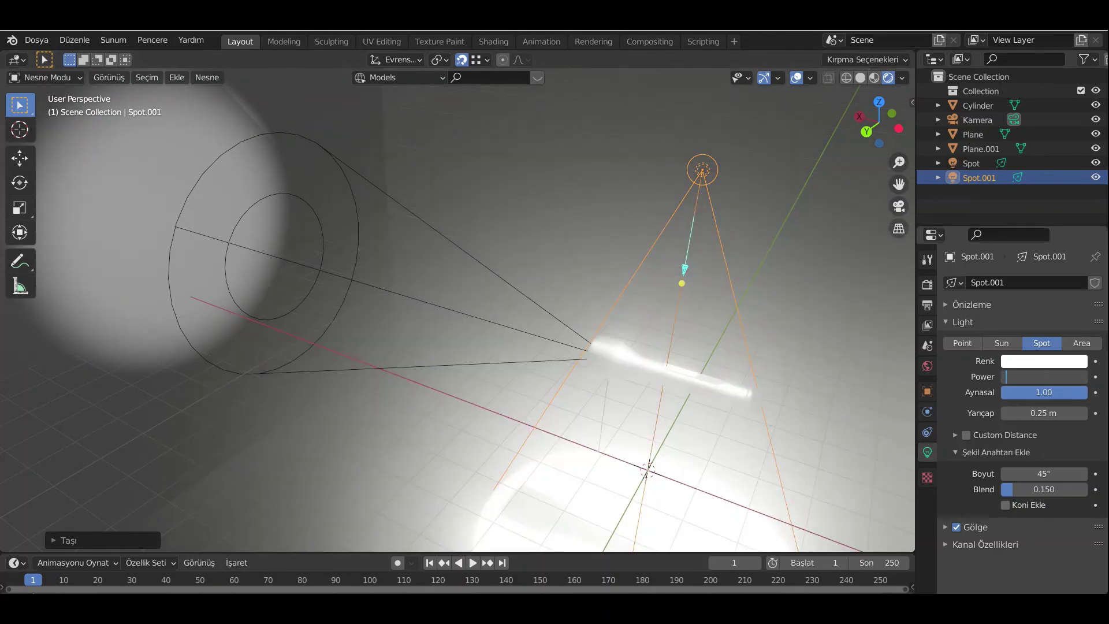
pyautogui.write('4000')
pyautogui.press('Return')
# Shift the overhead spot light along Y and tilt it towards the flashlight, checking it through the camera
pyautogui.press('KP_0')
pyautogui.press('g')
pyautogui.press('y')
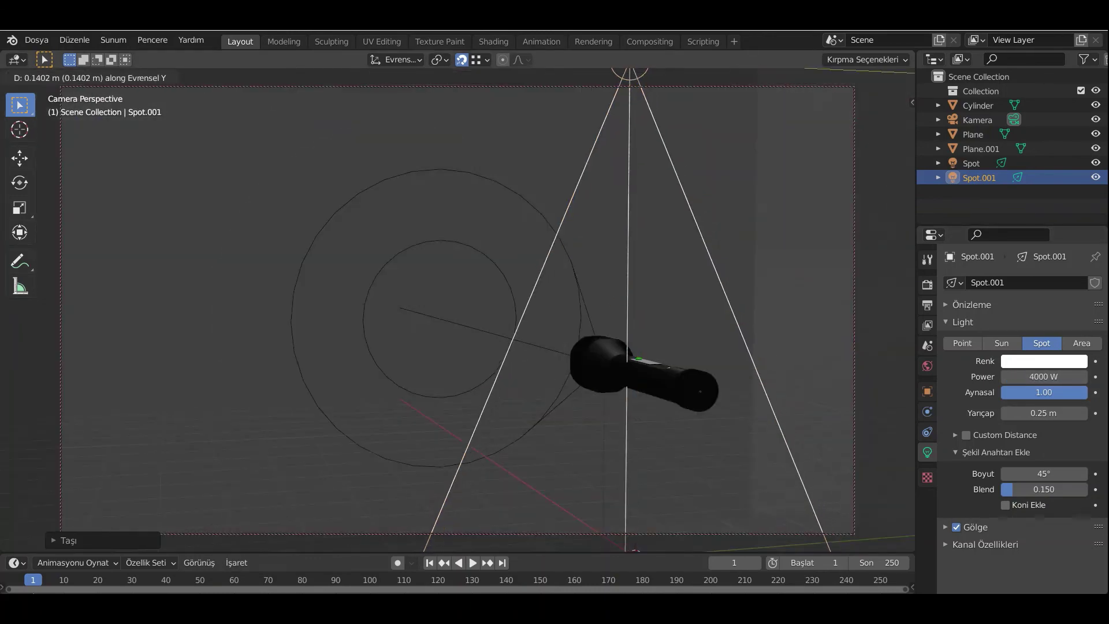
pyautogui.press('Return')
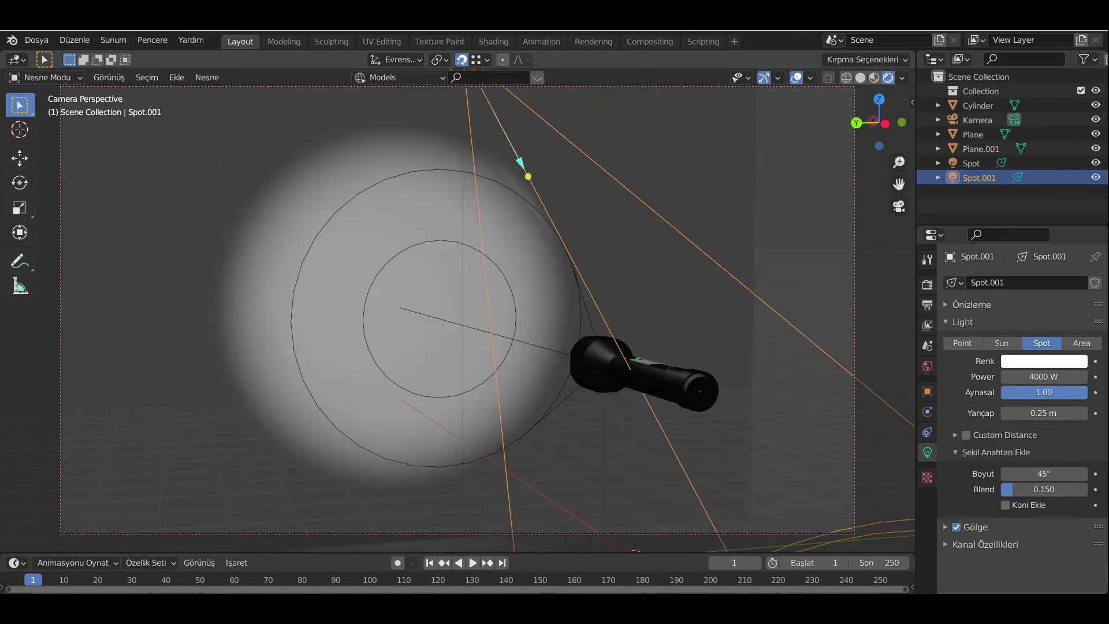
pyautogui.moveTo(462, 312)
pyautogui.mouseDown(button='middle')
pyautogui.moveTo(509, 337)
pyautogui.moveTo(523, 367)
pyautogui.moveTo(448, 309)
pyautogui.moveTo(497, 320)
pyautogui.moveTo(448, 306)
pyautogui.moveTo(462, 318)
pyautogui.mouseUp(button='middle')
pyautogui.press('KP_0')
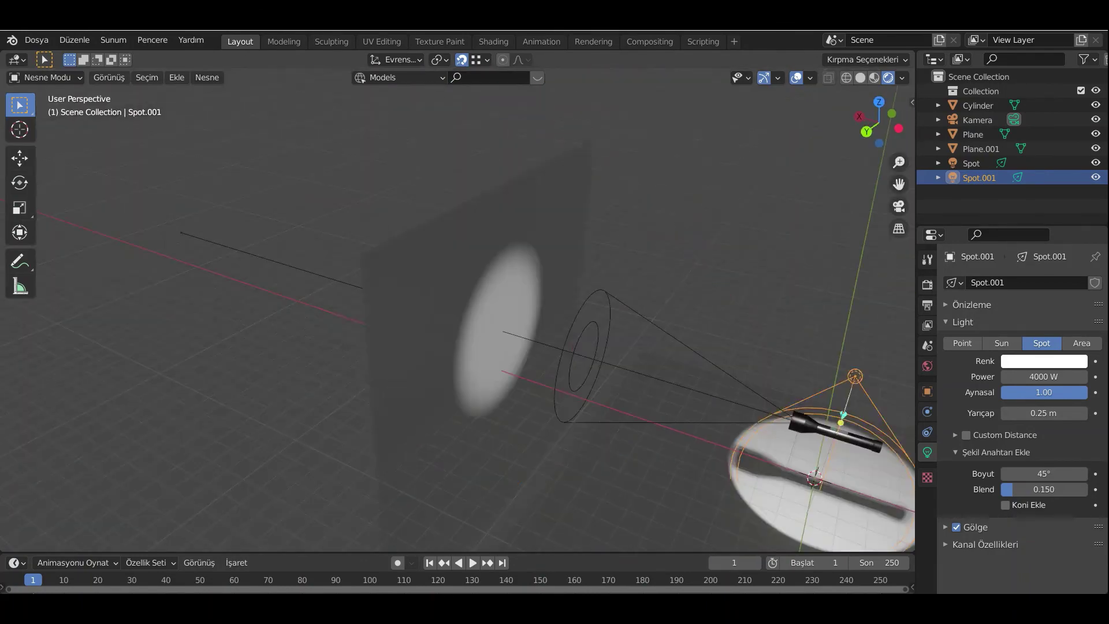
# Reposition the wall plane along X, raise it along Z and switch to the Shading workspace
pyautogui.click(462, 300)
pyautogui.press('g')
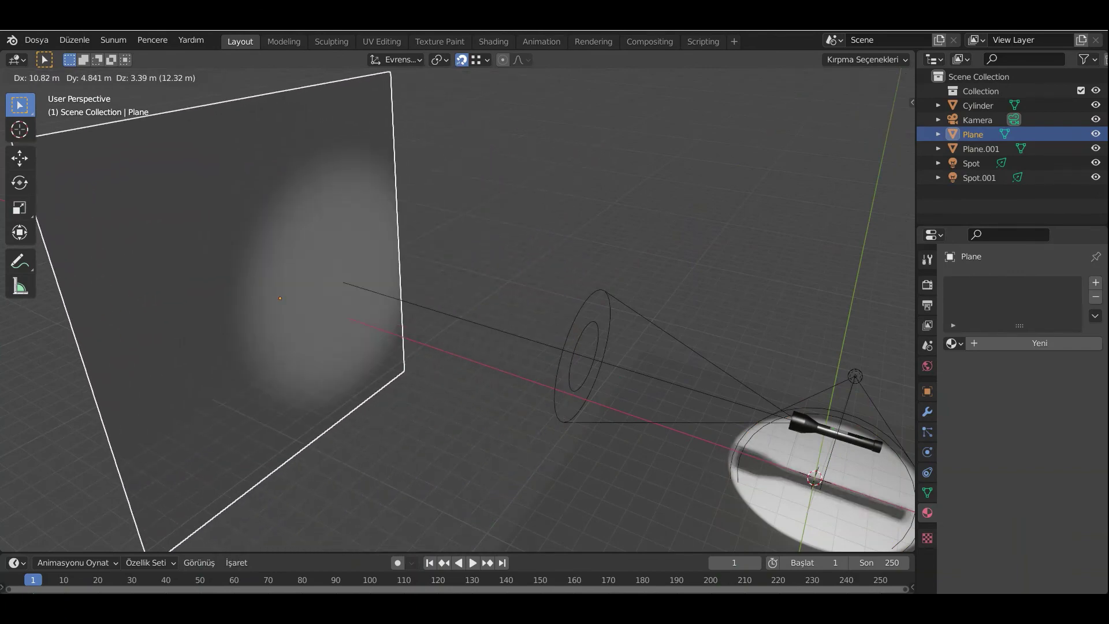
pyautogui.press('x')
pyautogui.click(341, 271)
pyautogui.press('g')
pyautogui.press('z')
pyautogui.click(347, 236)
pyautogui.click(493, 41)
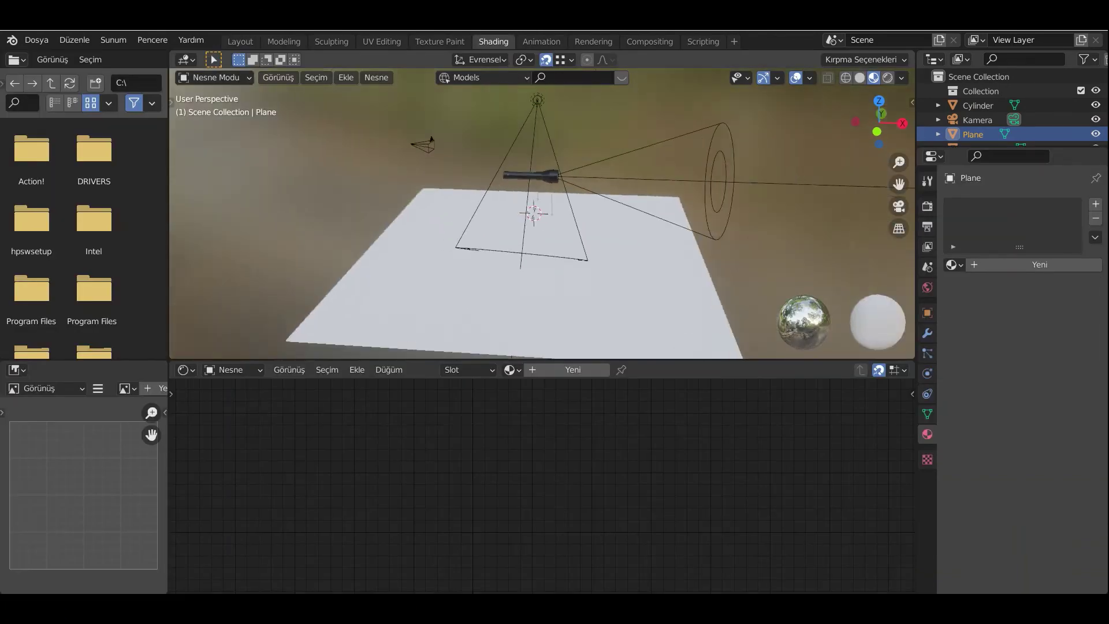